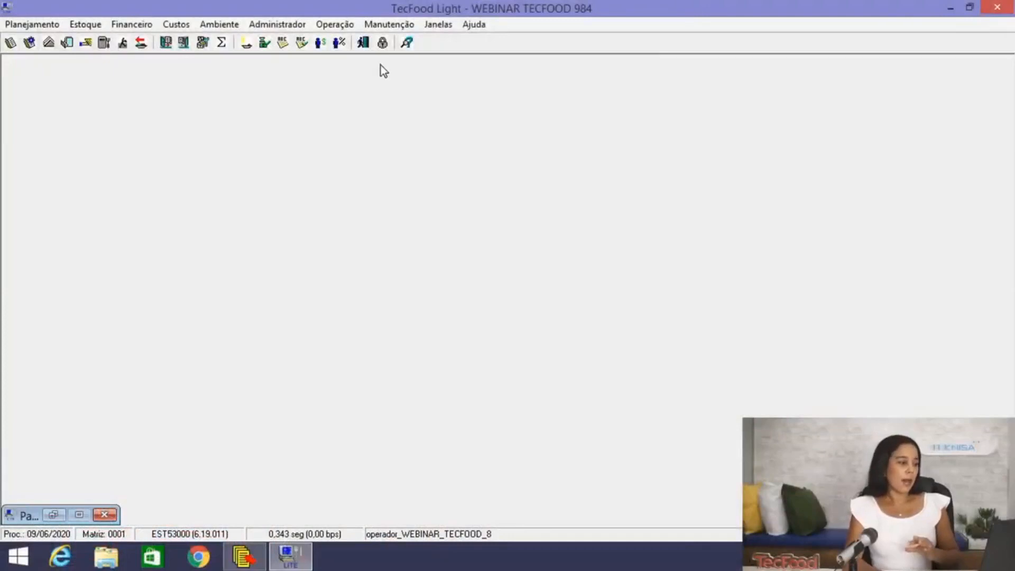
# Restore the minimized Parâmetros de Estoque window for branch 0001.
pyautogui.click(225, 27)
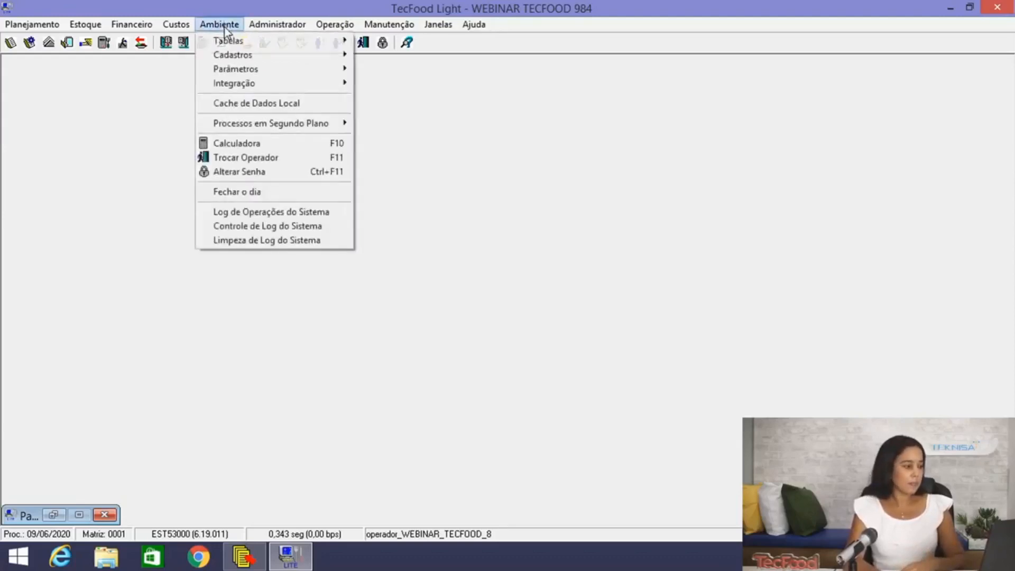
pyautogui.moveTo(336, 71)
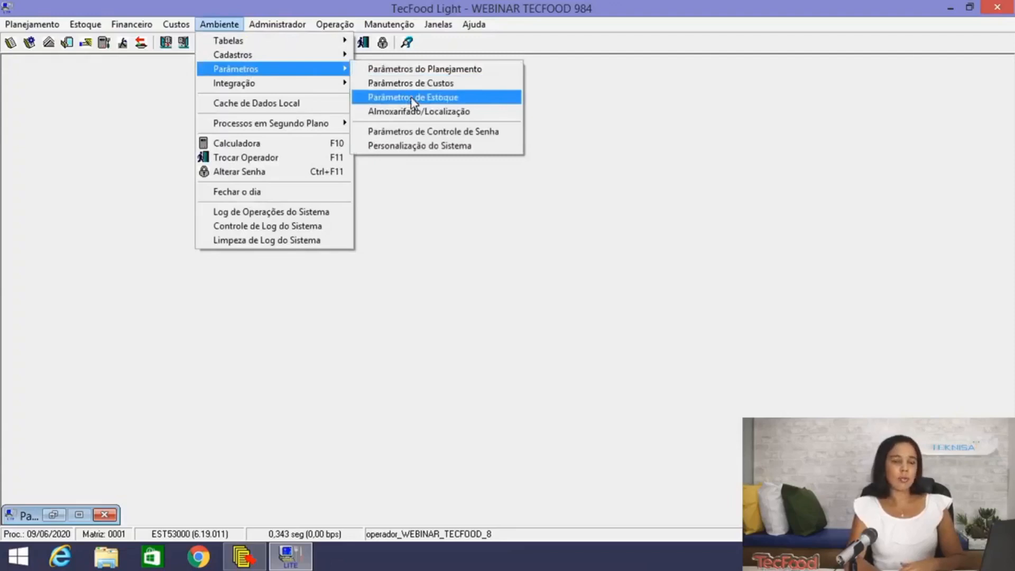
pyautogui.click(410, 283)
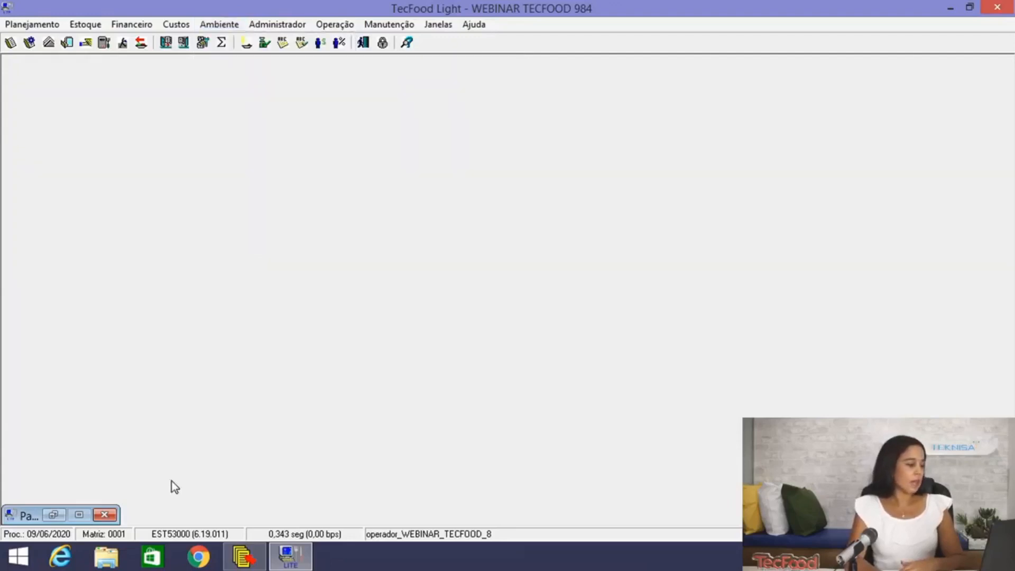
pyautogui.click(61, 514)
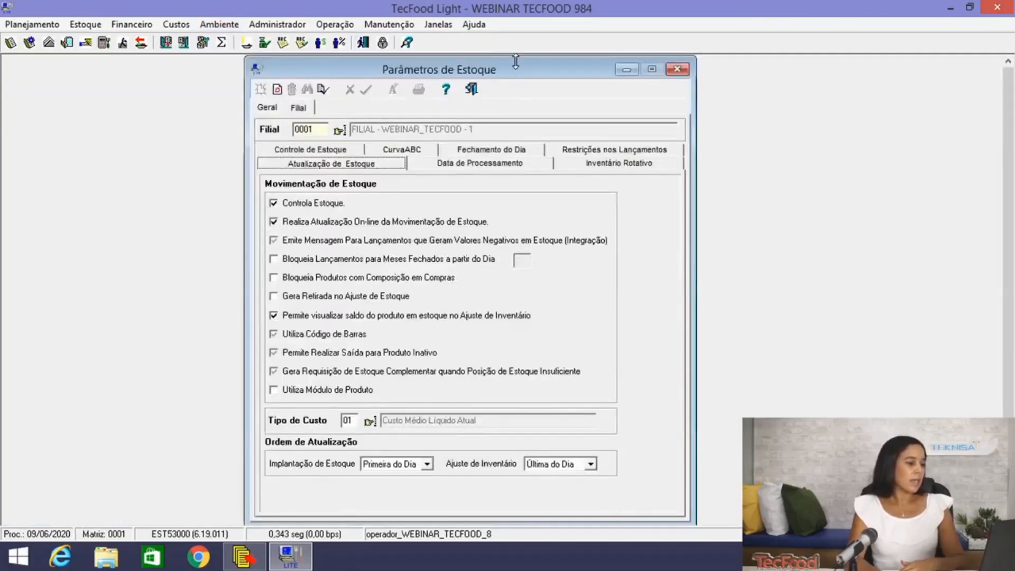
pyautogui.moveTo(521, 74); pyautogui.dragTo(527, 75)
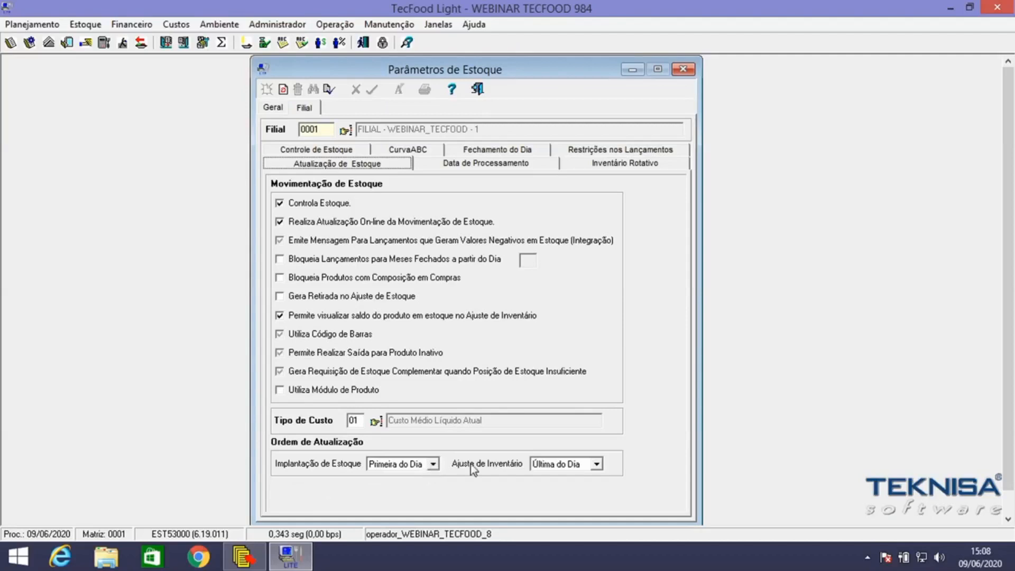
# Set the Implantação de Estoque update order to Primeira do Dia, save the stock parameters and close them.
pyautogui.click(432, 465)
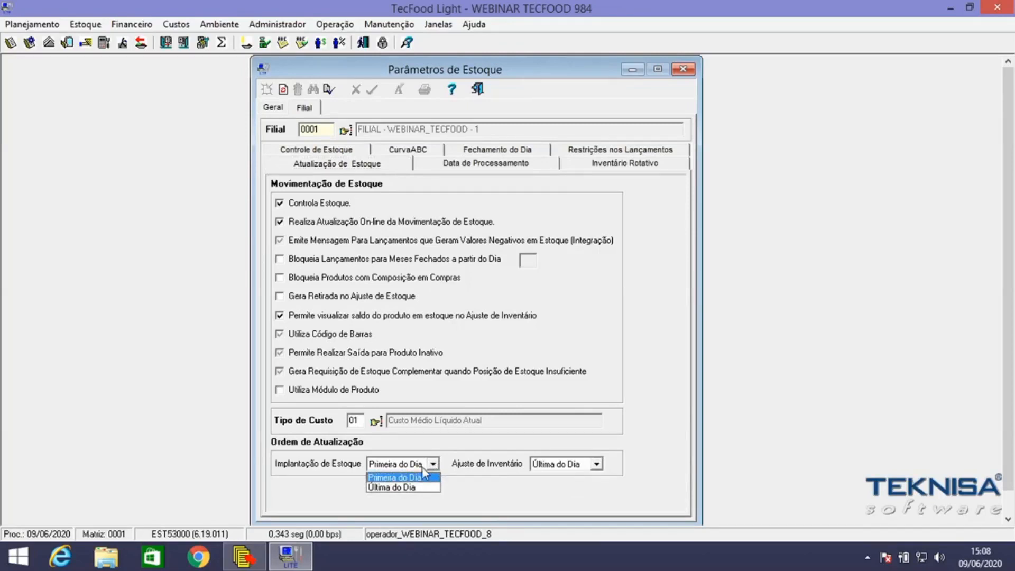
pyautogui.click(400, 476)
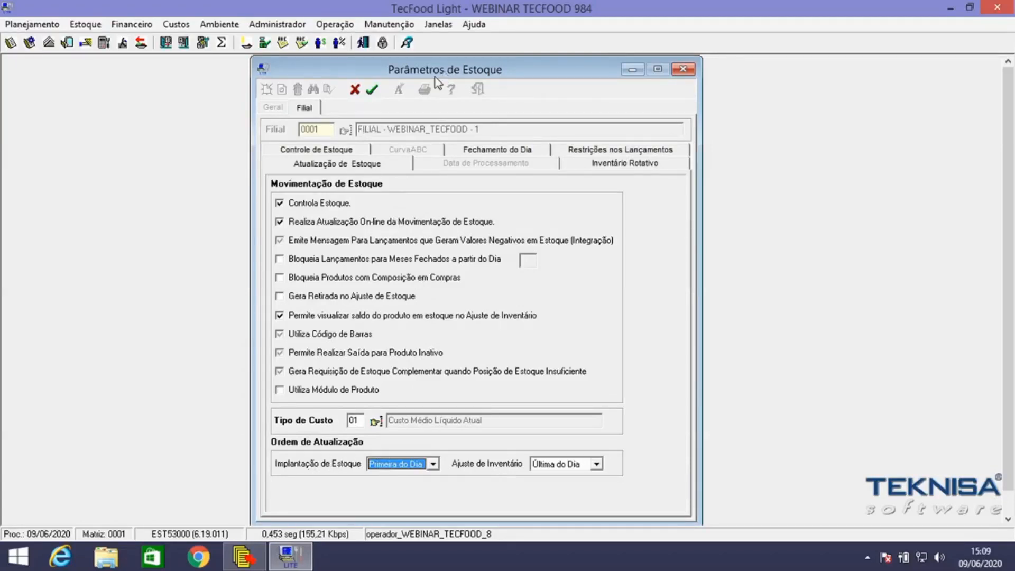
pyautogui.click(371, 89)
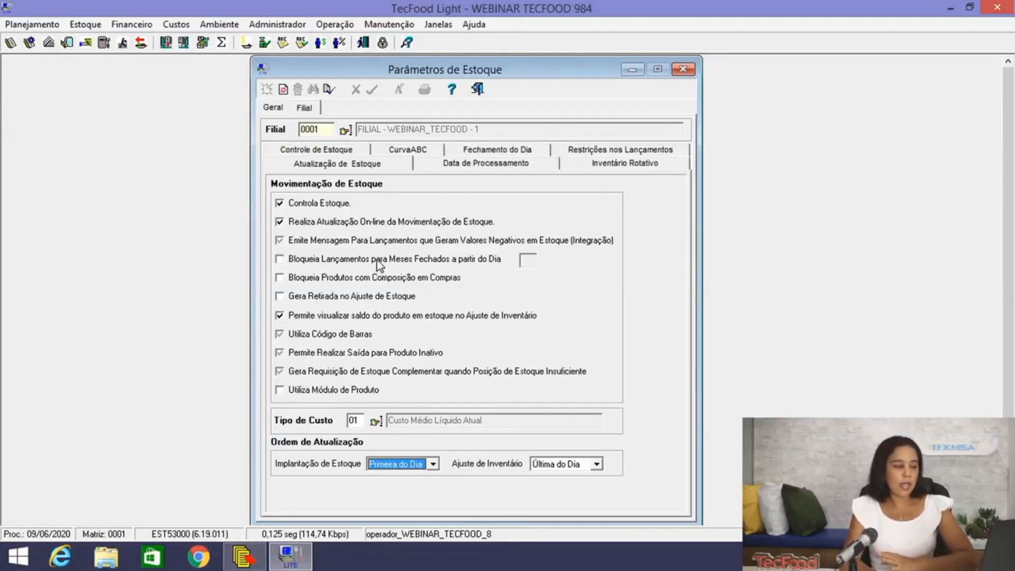
pyautogui.click(476, 90)
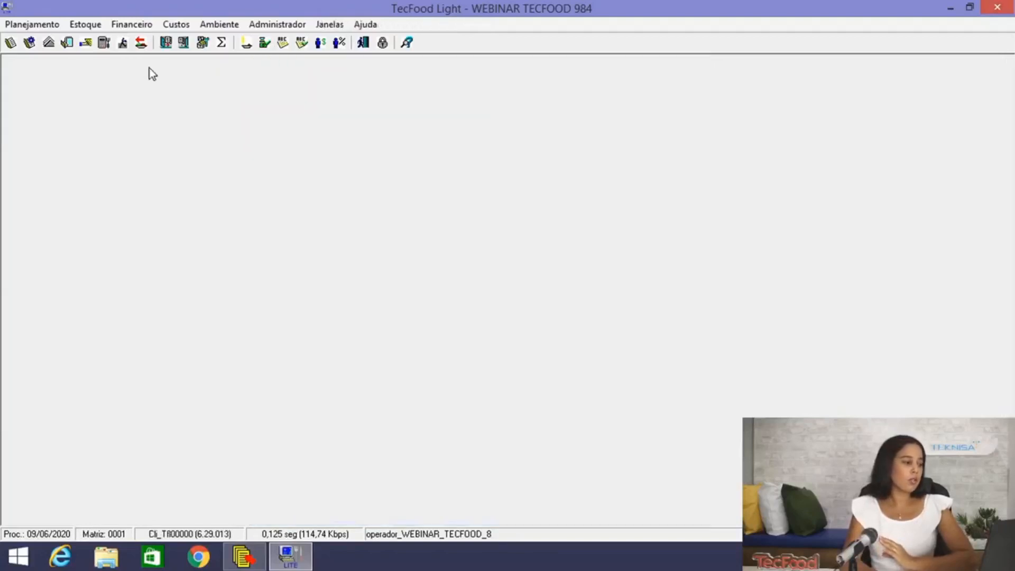
# Open the Produtos com Controle de Estoque register for branch 0001 and bring up its product filter.
pyautogui.click(215, 25)
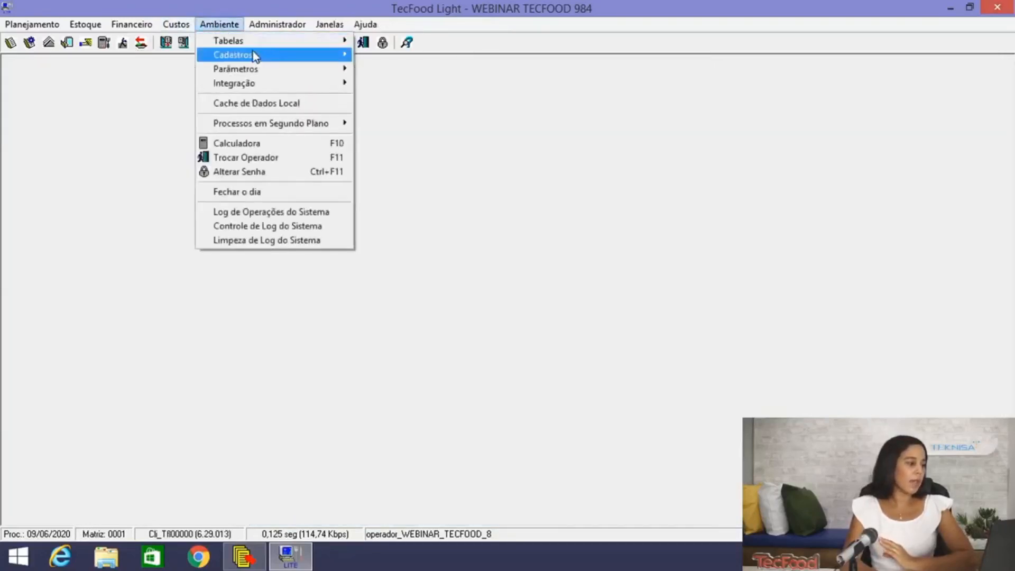
pyautogui.moveTo(287, 56)
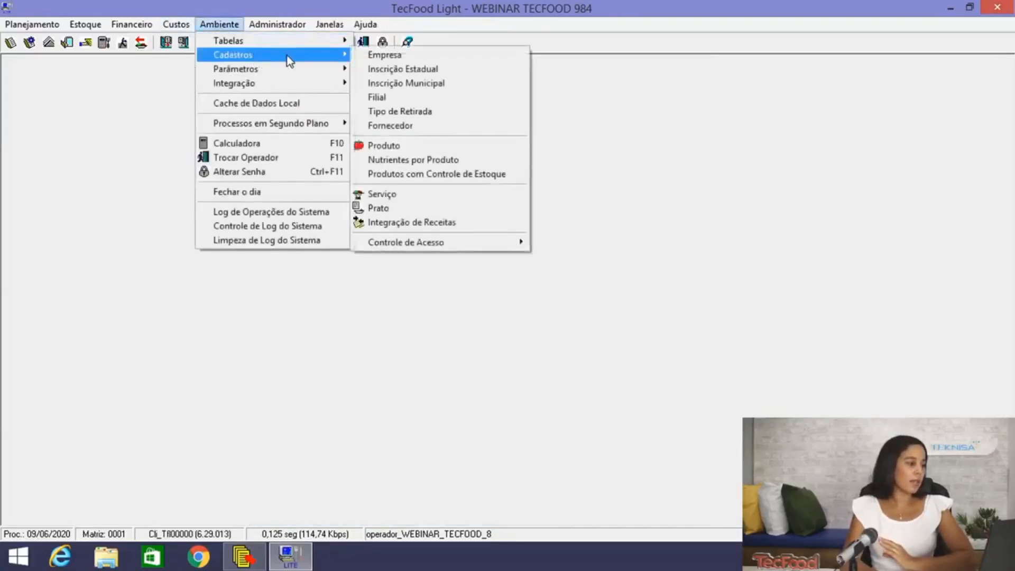
pyautogui.click(462, 183)
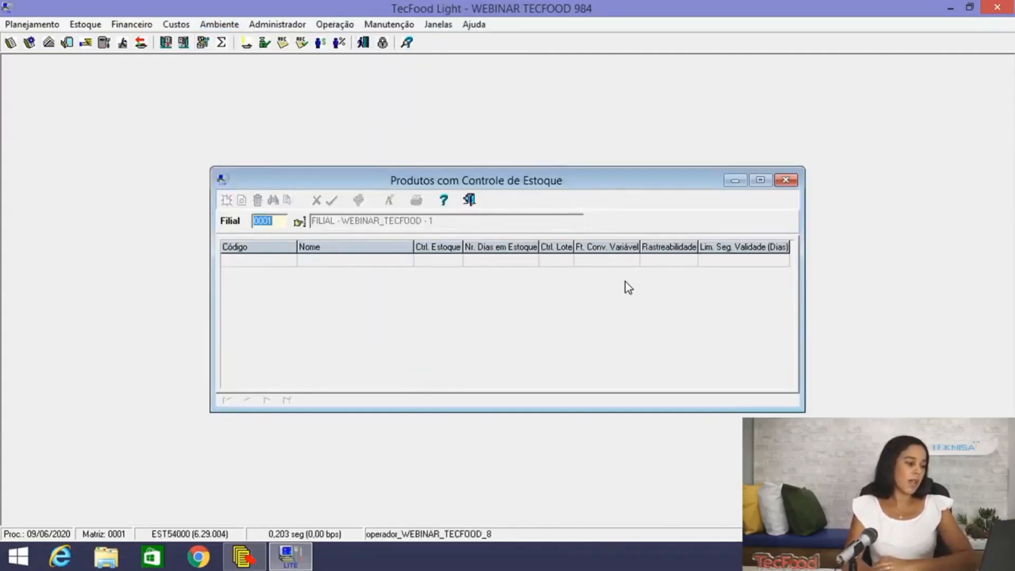
pyautogui.moveTo(666, 182); pyautogui.dragTo(664, 156)
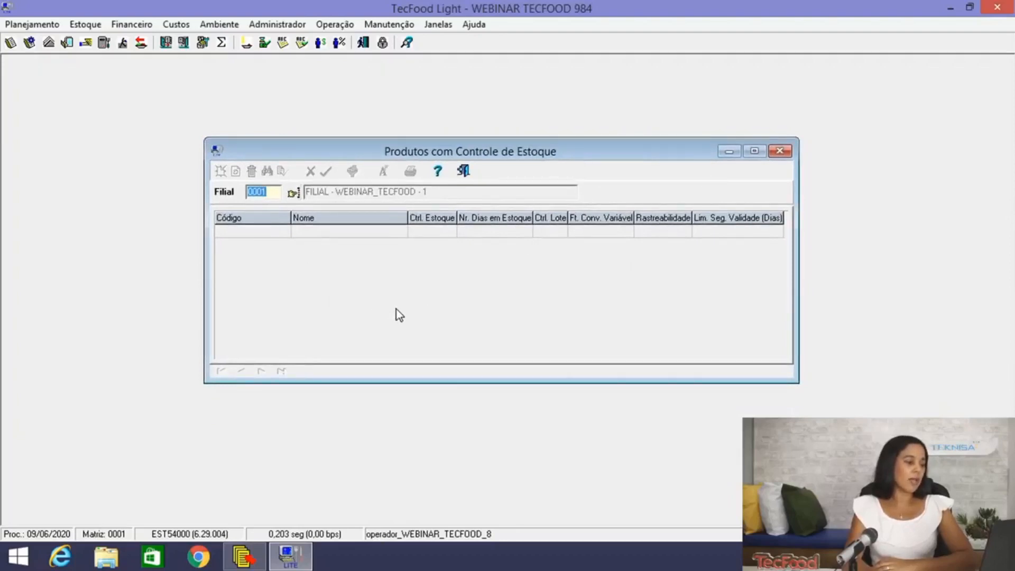
pyautogui.click(537, 298)
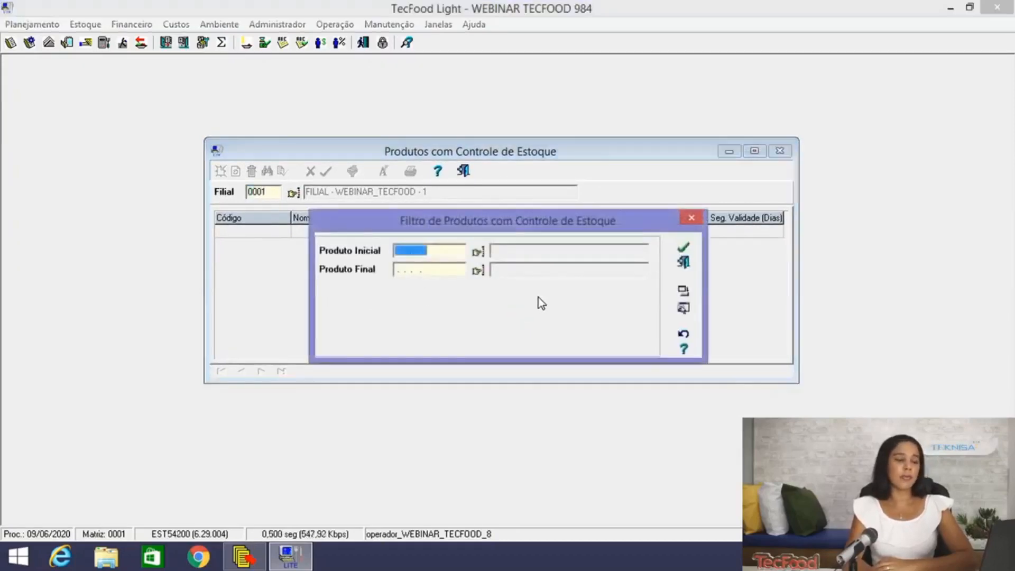
# Filter the stock-controlled products from code 1 to code 6 and show the list maximized.
pyautogui.write('1. . . .')
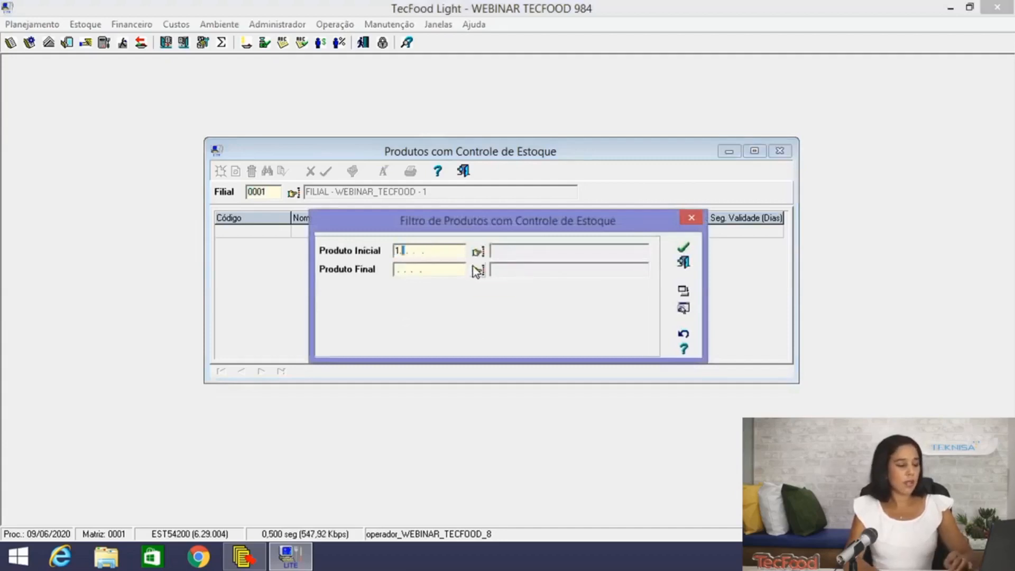
pyautogui.click(445, 270)
pyautogui.moveTo(445, 270); pyautogui.dragTo(321, 275)
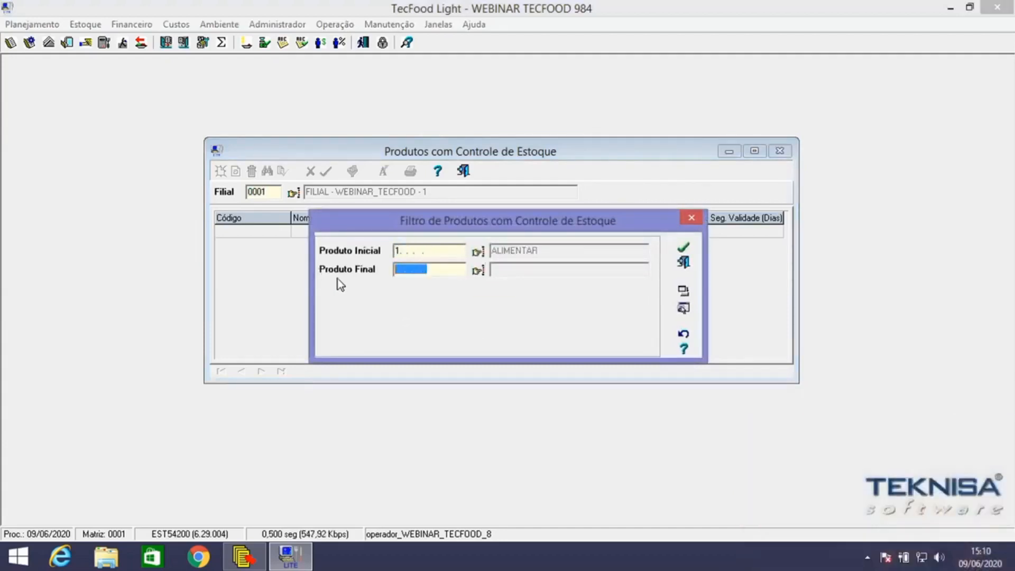
pyautogui.write('6. . . .')
pyautogui.click(690, 247)
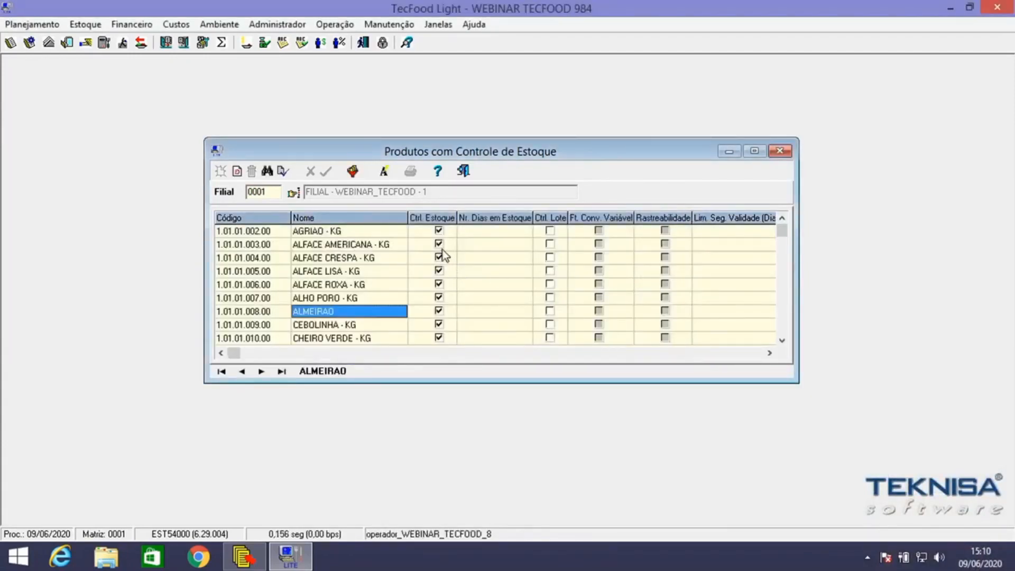
pyautogui.click(754, 152)
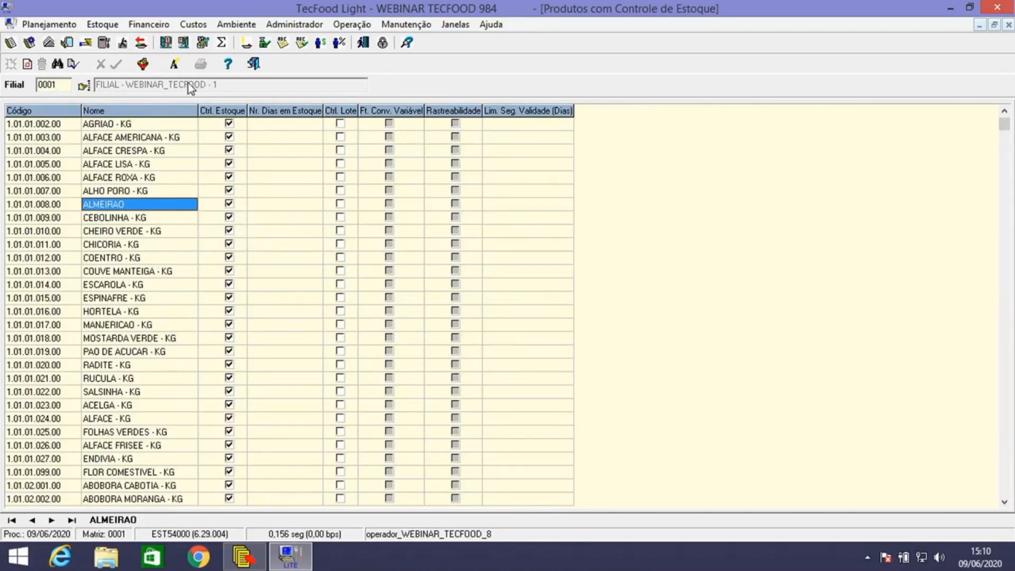
# In Cadastramento Automático, choose ENERGIA ELETRICA (7.28.01.004.00) as both the initial and the final product.
pyautogui.click(175, 65)
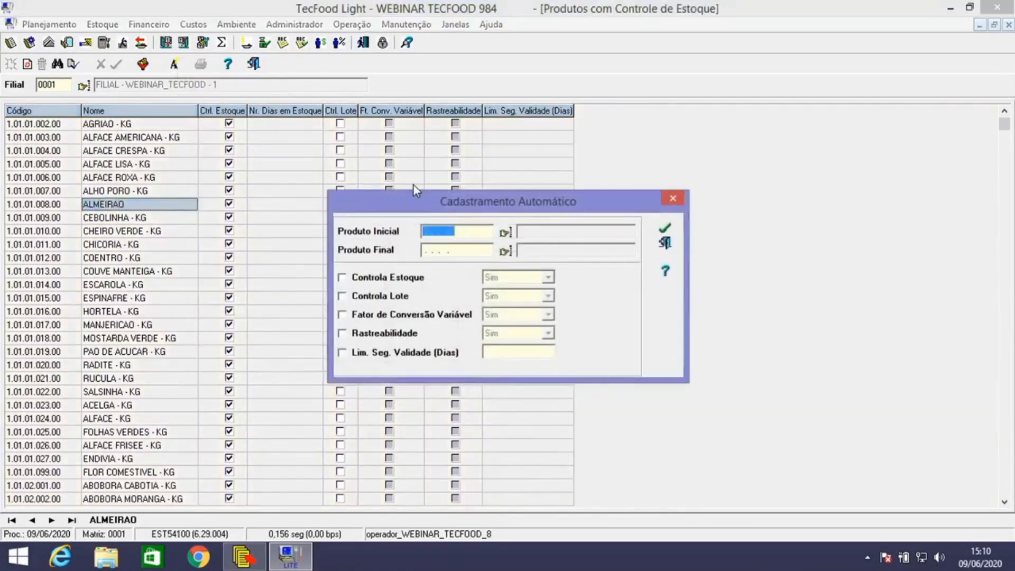
pyautogui.click(507, 232)
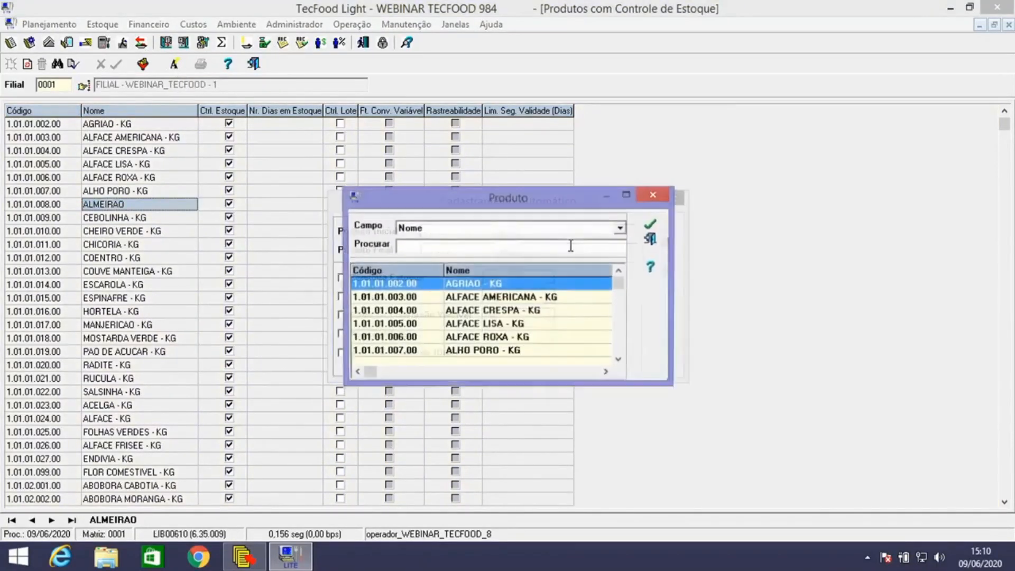
pyautogui.write('ENERGIA')
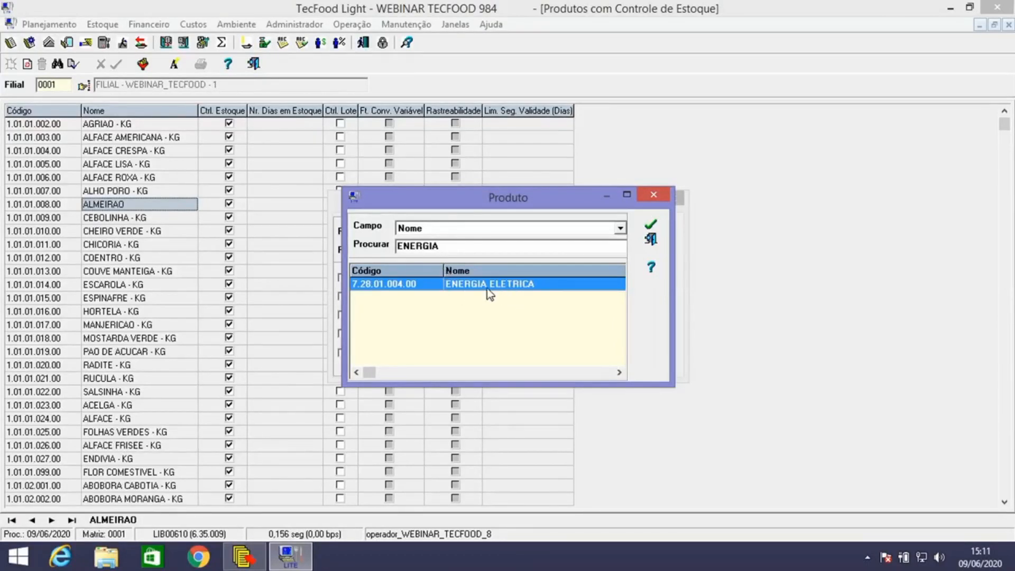
pyautogui.click(651, 224)
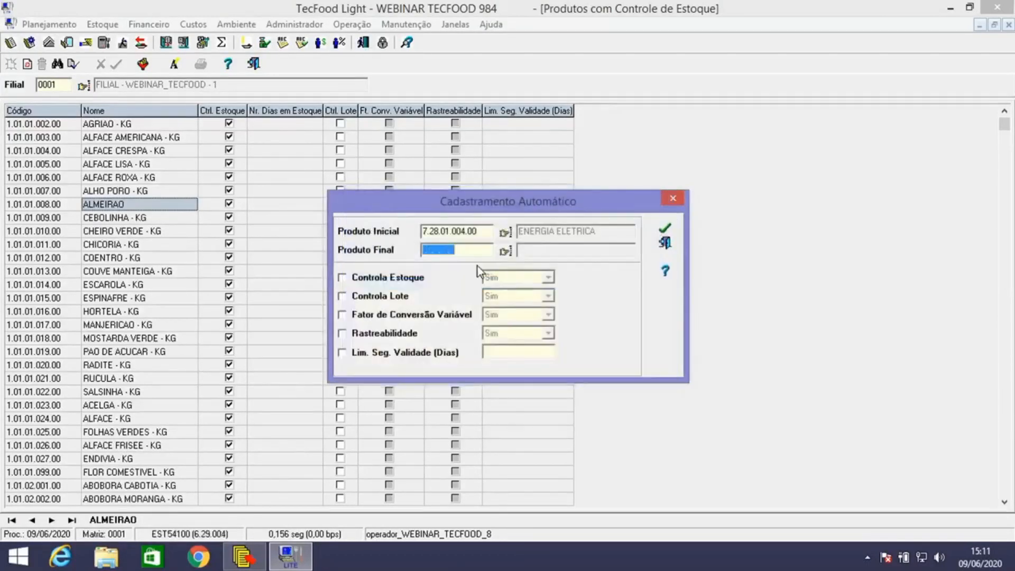
pyautogui.write('7.28.01.004.00')
# Set Controla Estoque to Não for the chosen product, apply it with deletion of its stock position, and close the automatic registration.
pyautogui.click(342, 277)
pyautogui.click(509, 278)
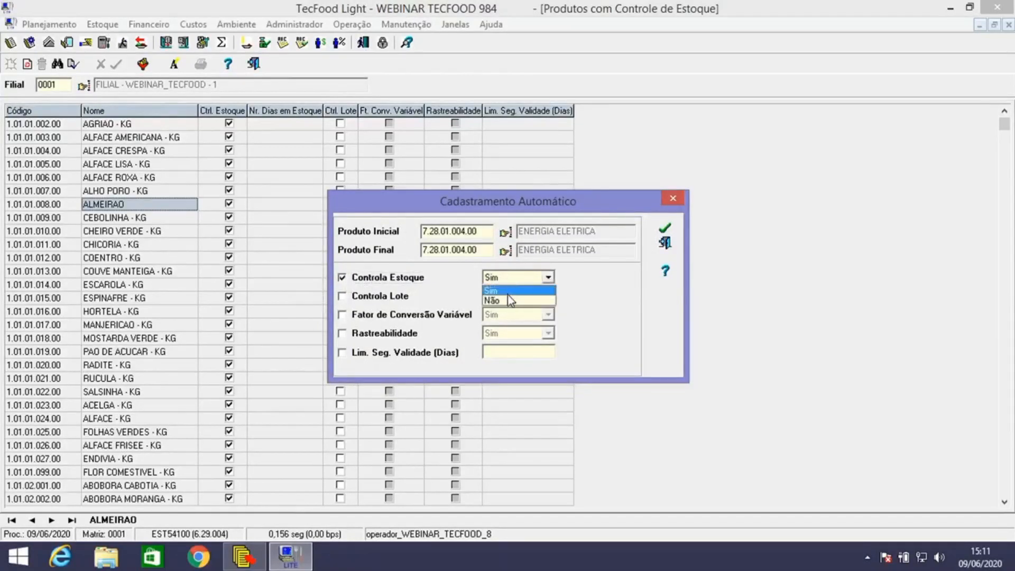
pyautogui.click(508, 301)
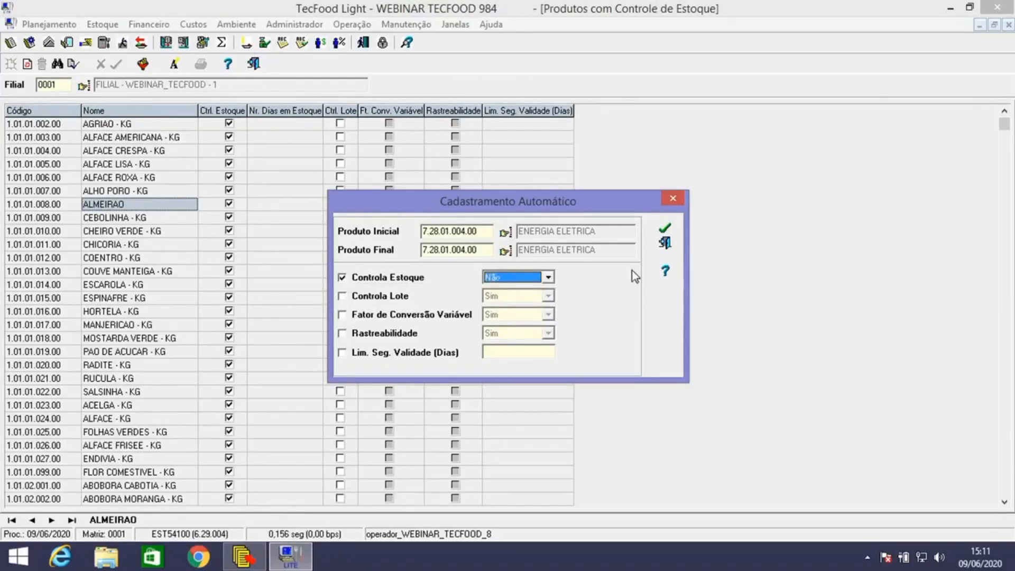
pyautogui.click(665, 231)
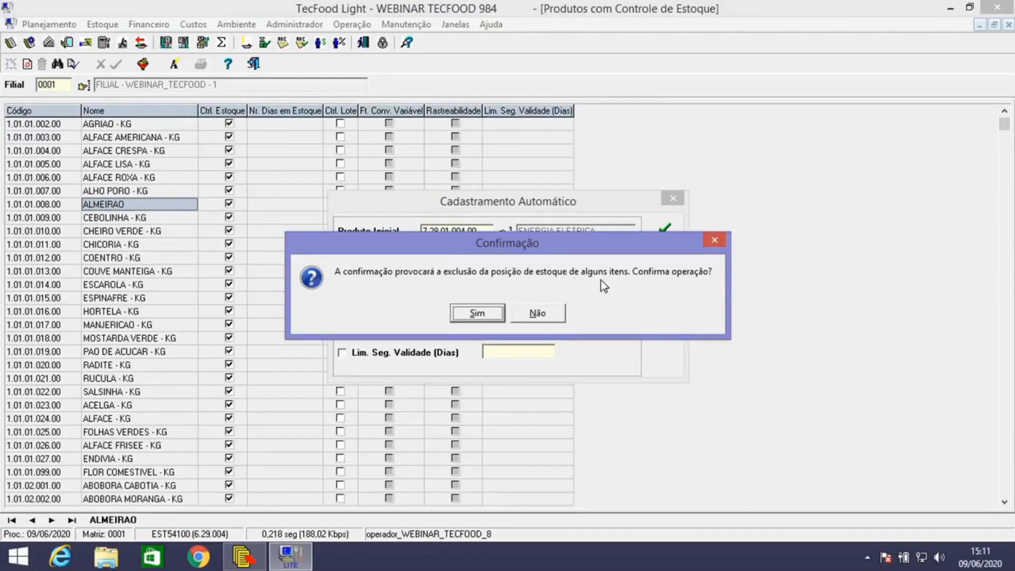
pyautogui.click(483, 315)
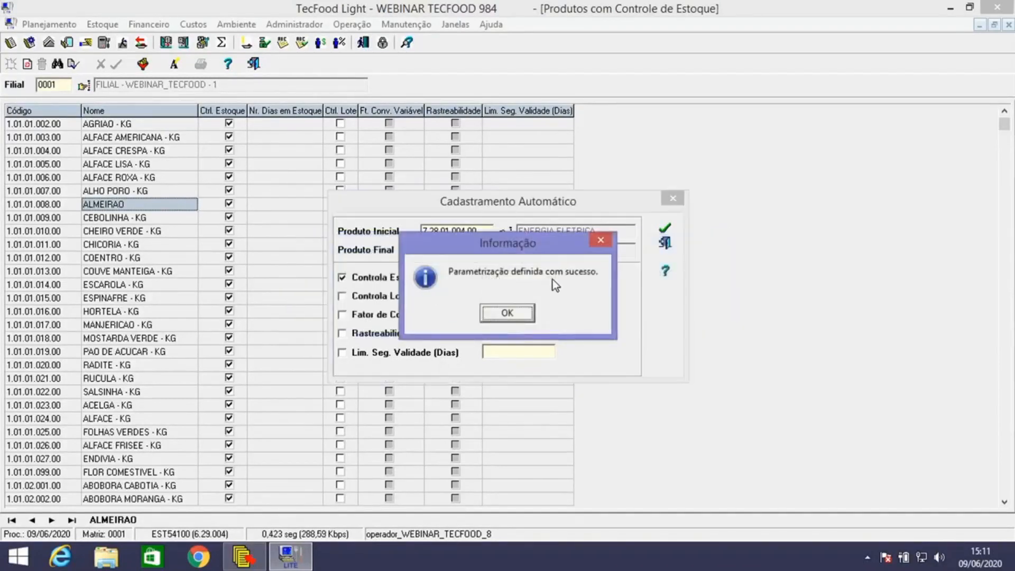
pyautogui.click(509, 314)
pyautogui.click(665, 243)
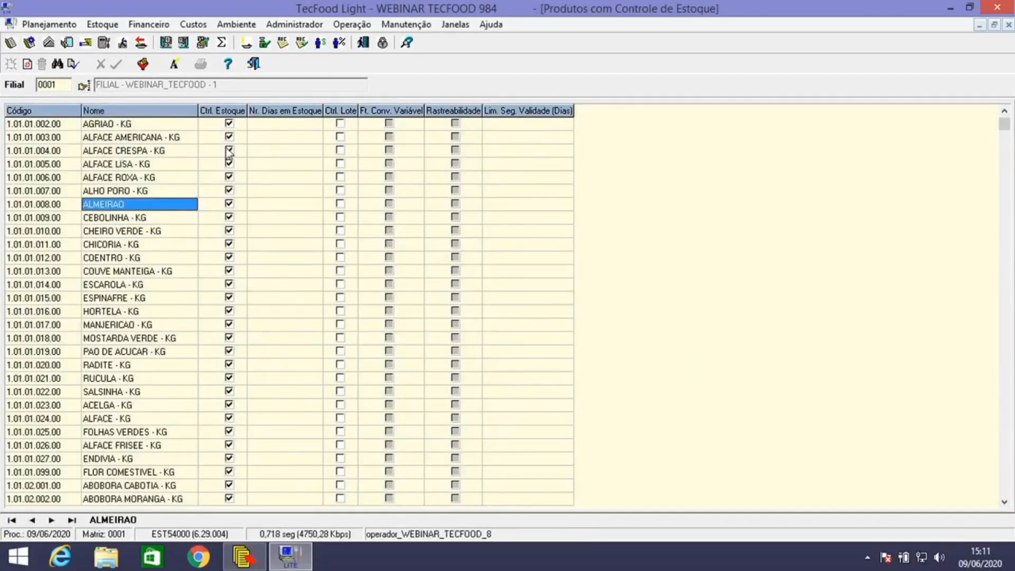
# Search the product list by Nome for the prefix ENERGIA ELETRICA.
pyautogui.click(58, 64)
pyautogui.click(454, 278)
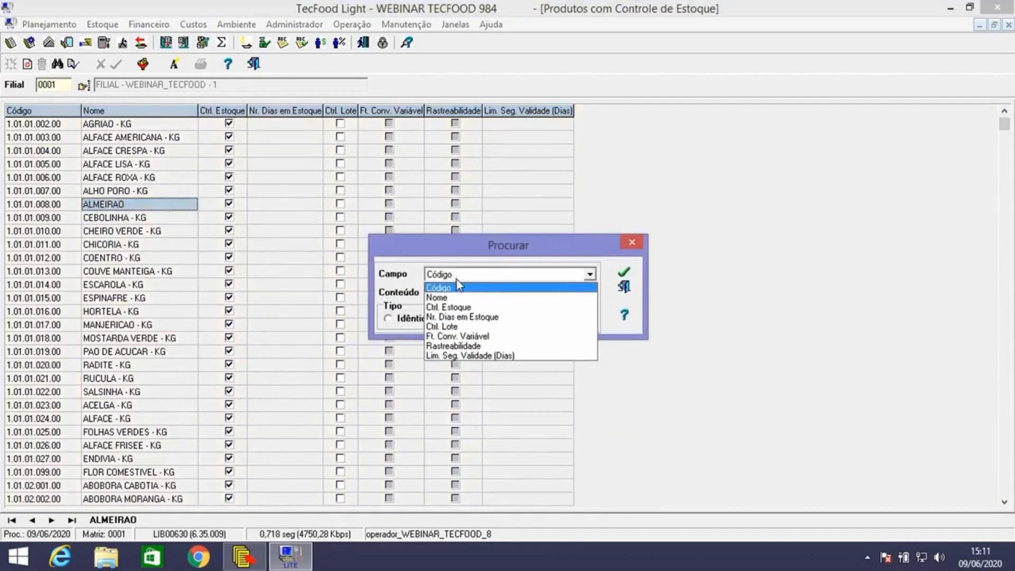
pyautogui.click(454, 297)
pyautogui.write('ENERGIA ELETRICA')
pyautogui.press('Return')
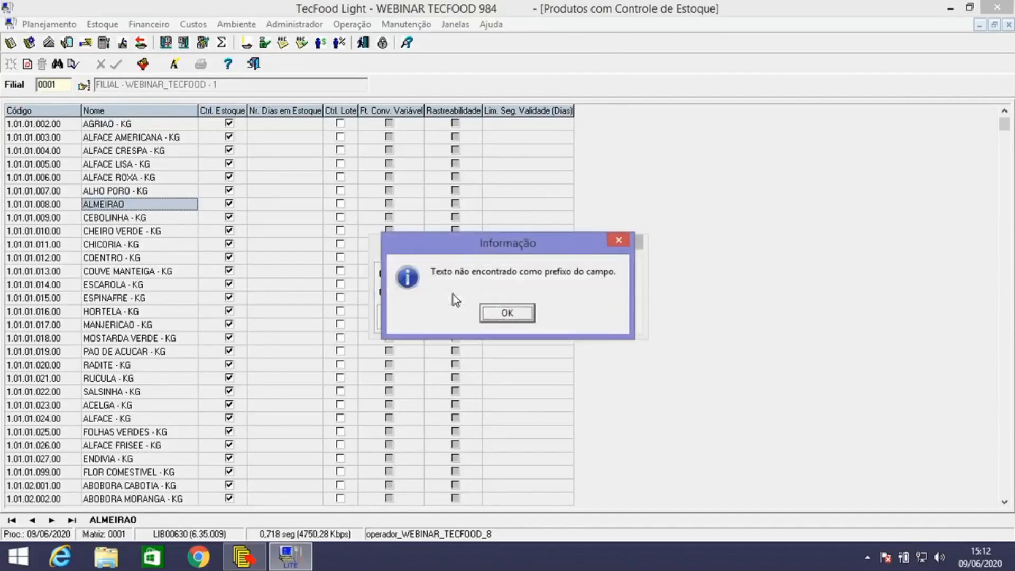
pyautogui.click(520, 316)
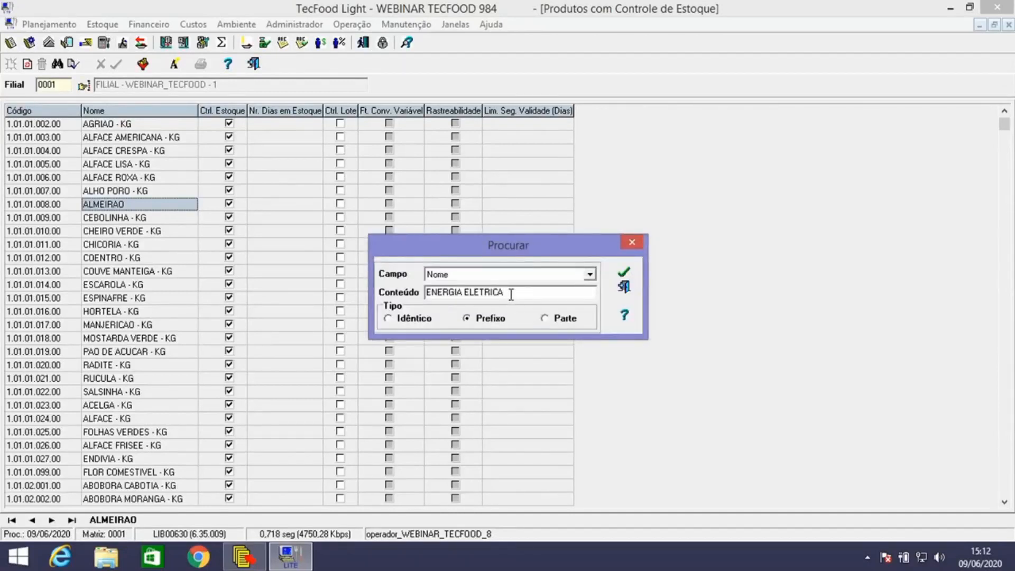
# Shorten the name search to ENERGIA, run it again and close the search.
pyautogui.press('BackSpace')
pyautogui.press('BackSpace')
pyautogui.press('BackSpace')
pyautogui.press('BackSpace')
pyautogui.press('BackSpace')
pyautogui.press('BackSpace')
pyautogui.press('BackSpace')
pyautogui.press('BackSpace')
pyautogui.press('BackSpace')
pyautogui.press('Return')
pyautogui.press('Return')
pyautogui.click(465, 276)
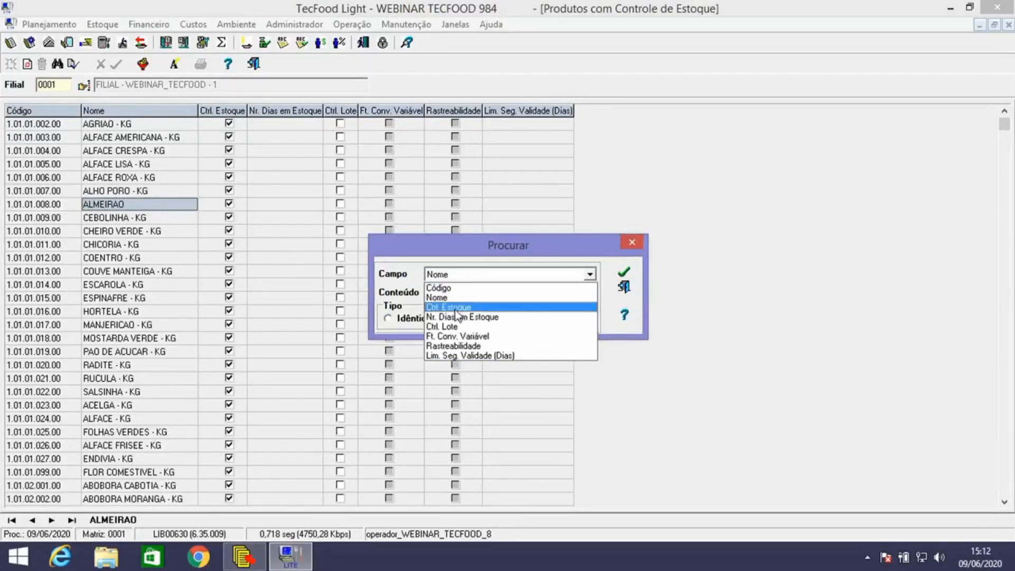
pyautogui.click(464, 297)
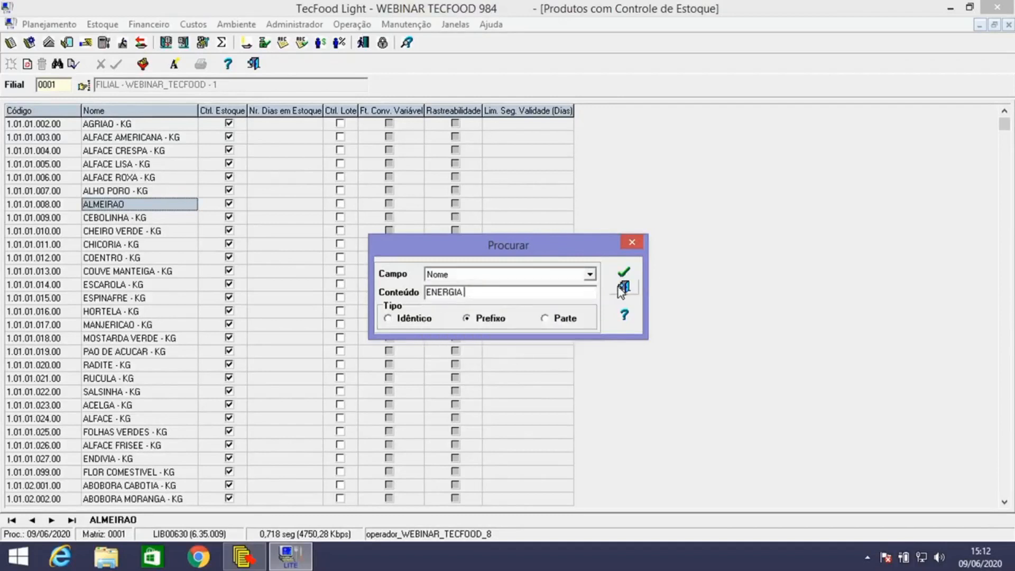
pyautogui.click(618, 287)
# Look up ENERGIA as the initial product in Cadastramento Automático, and close the lookup and the automatic registration without choosing it.
pyautogui.moveTo(1004, 125); pyautogui.dragTo(1011, 415)
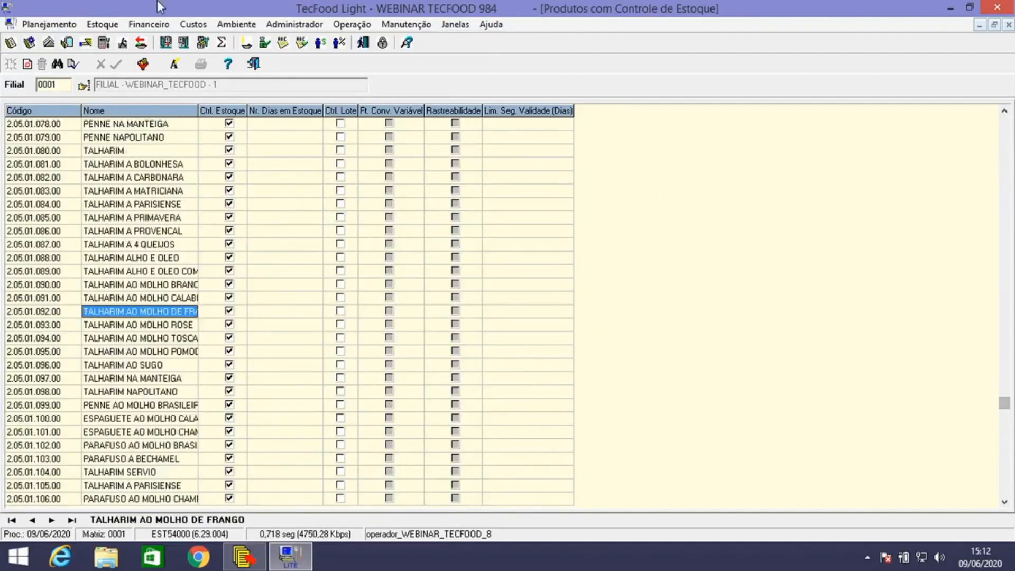
pyautogui.click(193, 65)
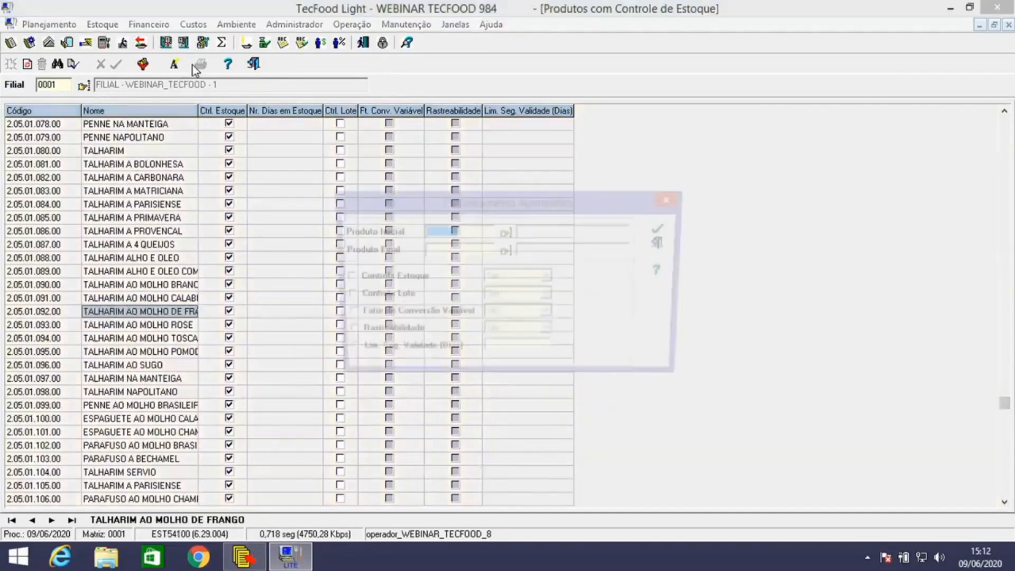
pyautogui.click(509, 237)
pyautogui.write('ENERGIA')
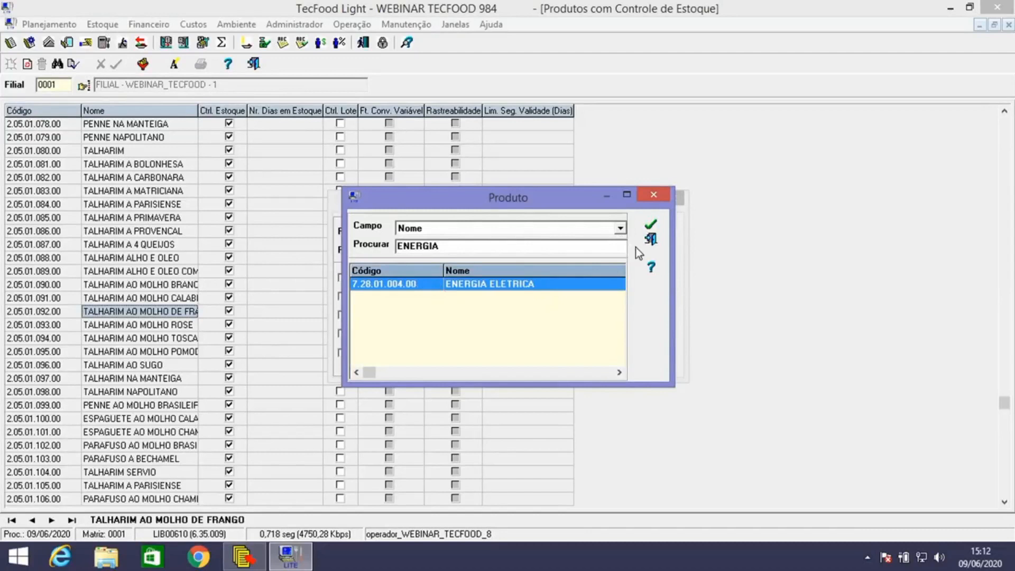
pyautogui.click(651, 239)
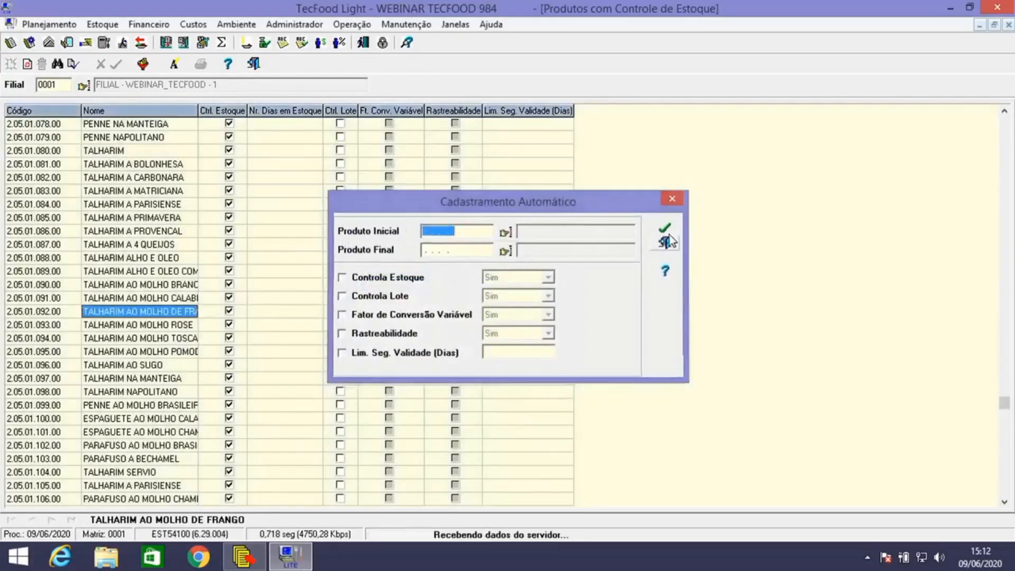
pyautogui.click(674, 239)
# Search the product list by Código for the prefix 7.08.21 and by Nome for ENER, and close the search.
pyautogui.click(57, 64)
pyautogui.write('7082')
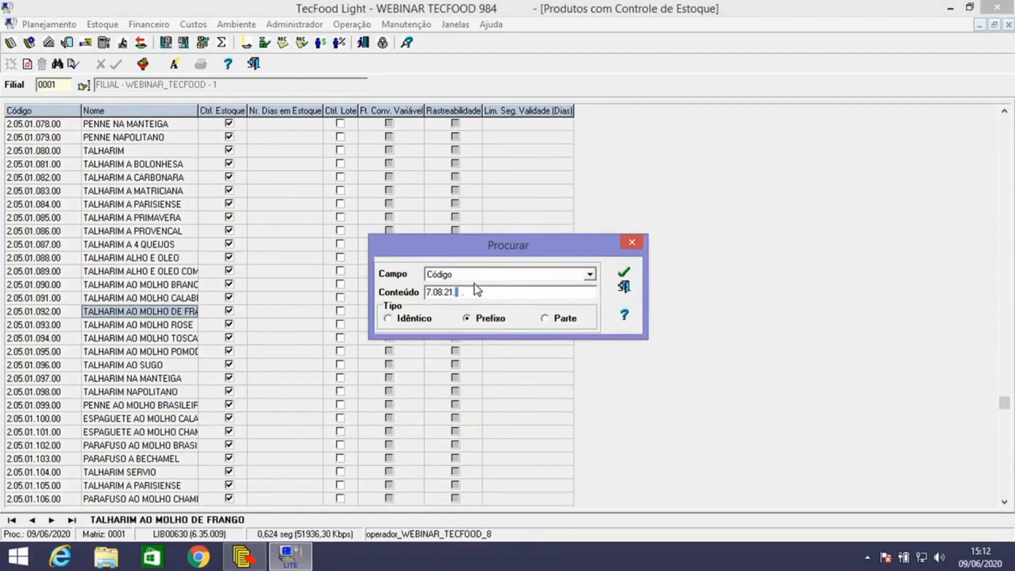
pyautogui.press('Return')
pyautogui.click(499, 319)
pyautogui.click(477, 272)
pyautogui.click(466, 300)
pyautogui.click(470, 293)
pyautogui.write('ENER')
pyautogui.click(629, 289)
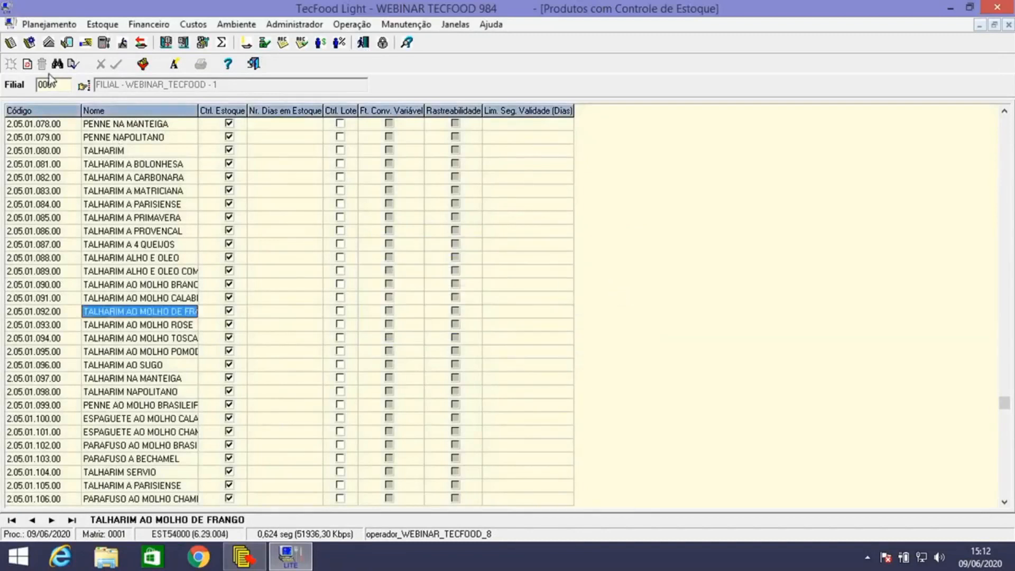
# Filter the stock-controlled products from initial product 1 to final product 7, and reapply the same filter.
pyautogui.click(145, 69)
pyautogui.moveTo(421, 269); pyautogui.dragTo(362, 270)
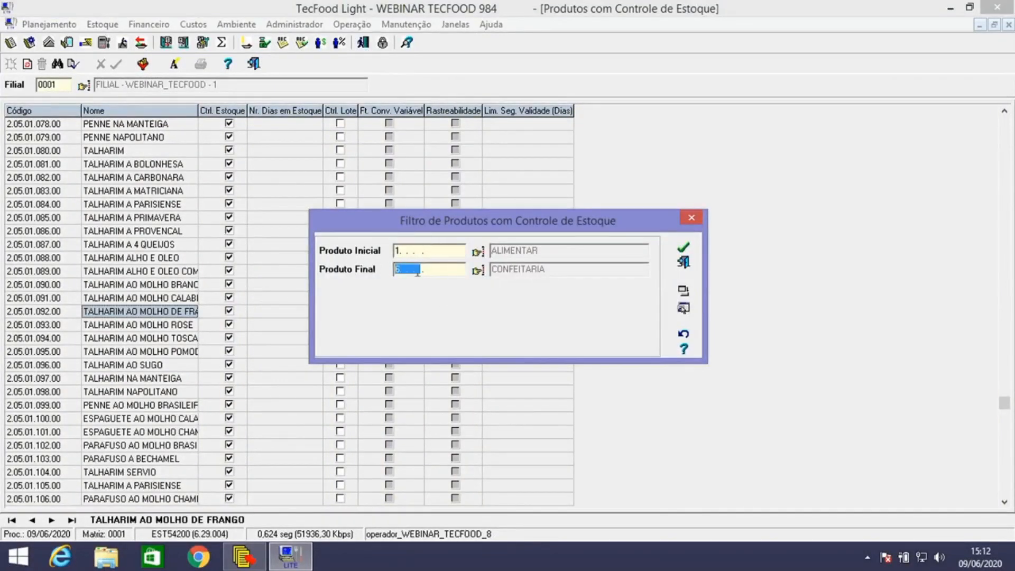
pyautogui.write('7')
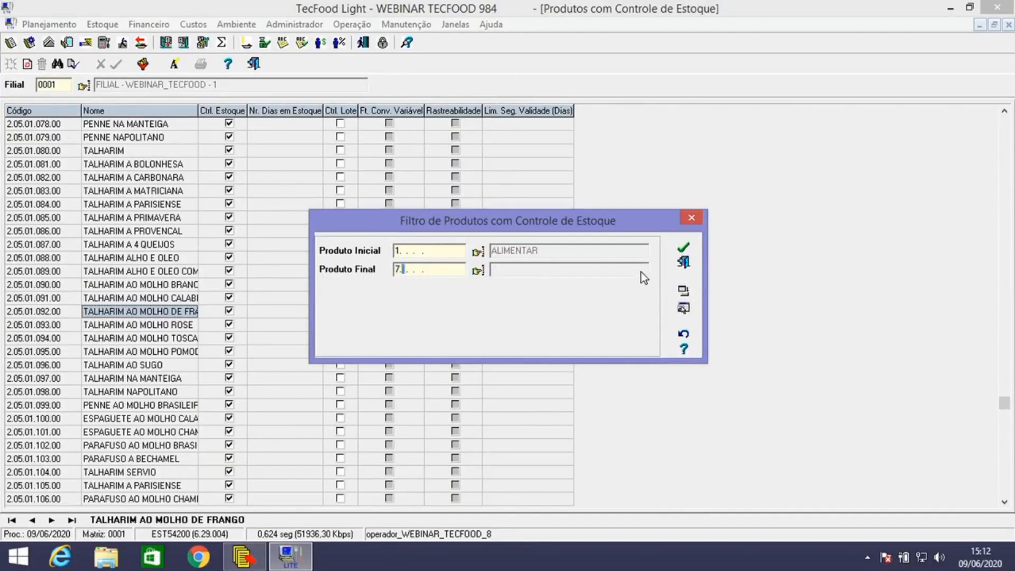
pyautogui.press('Return')
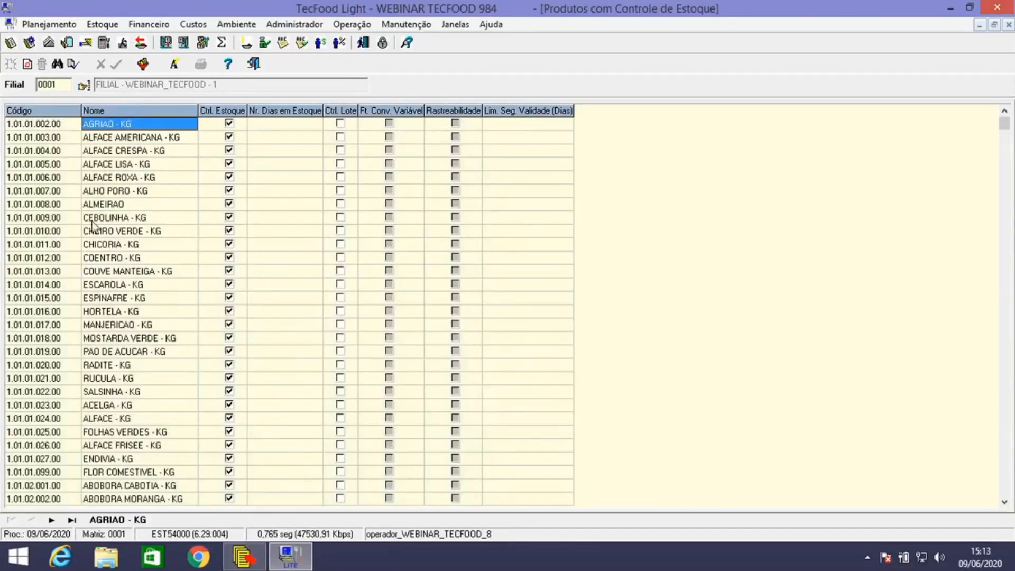
pyautogui.click(143, 65)
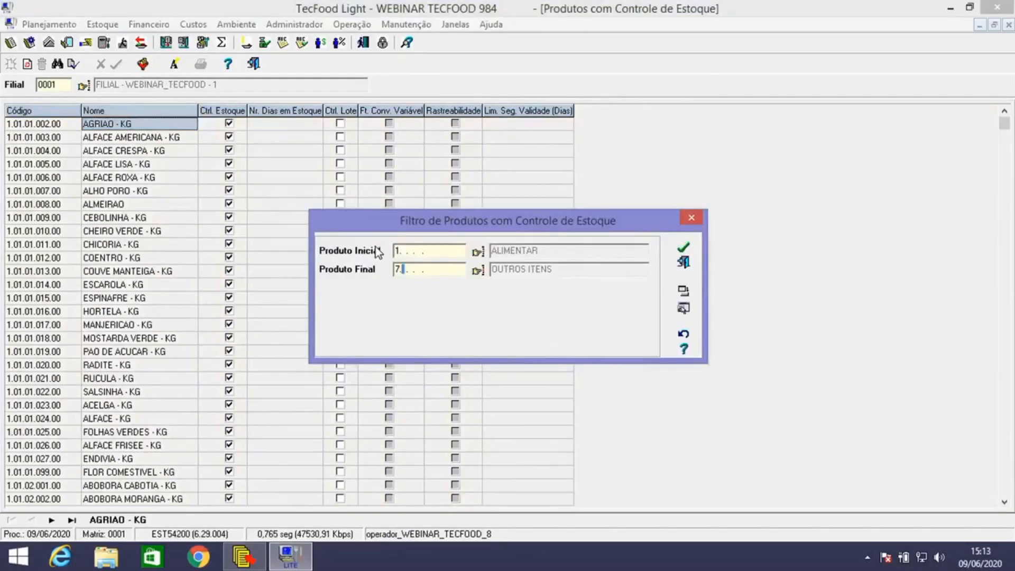
pyautogui.click(683, 247)
# Search the filtered product list by Nome for the prefix ENERGIA, and close the search and the product screen.
pyautogui.click(87, 377)
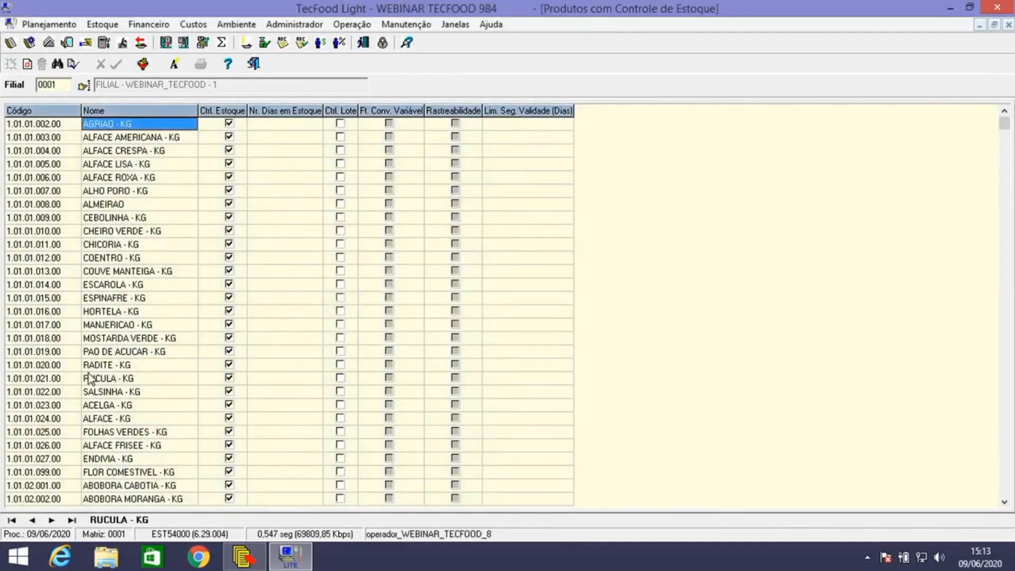
pyautogui.click(57, 64)
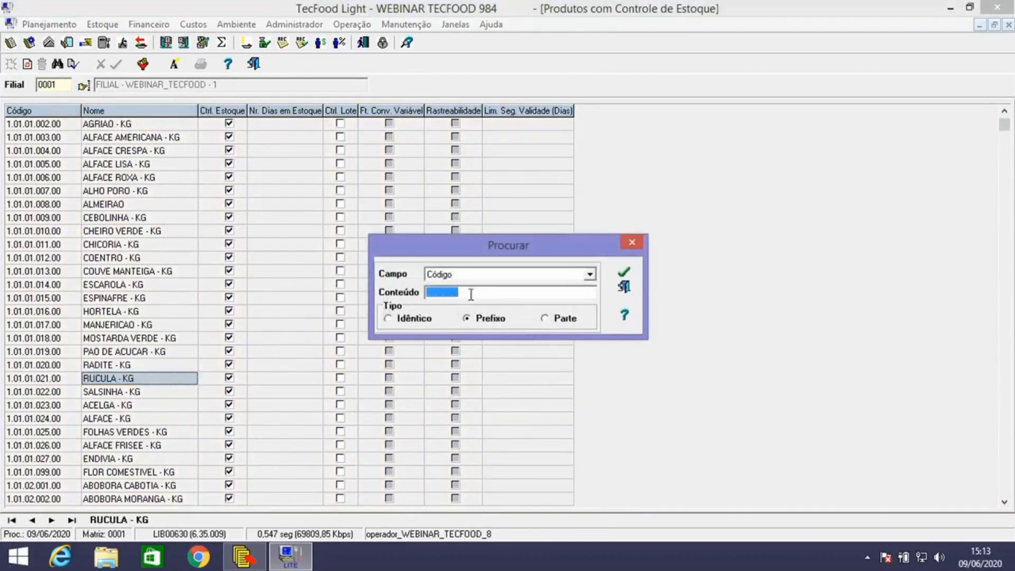
pyautogui.click(456, 276)
pyautogui.click(454, 296)
pyautogui.click(463, 291)
pyautogui.write('ENERGIA')
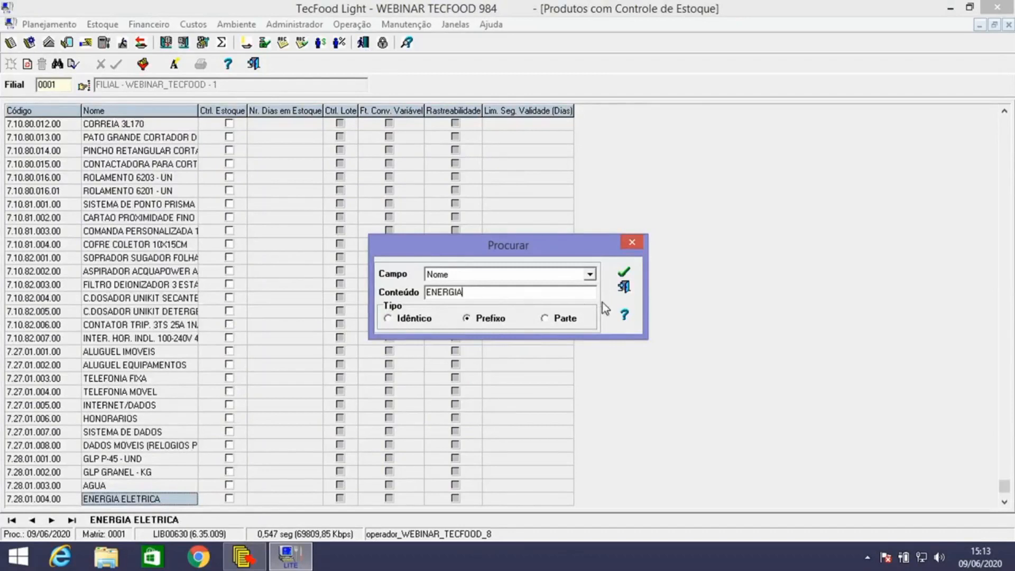
pyautogui.click(624, 286)
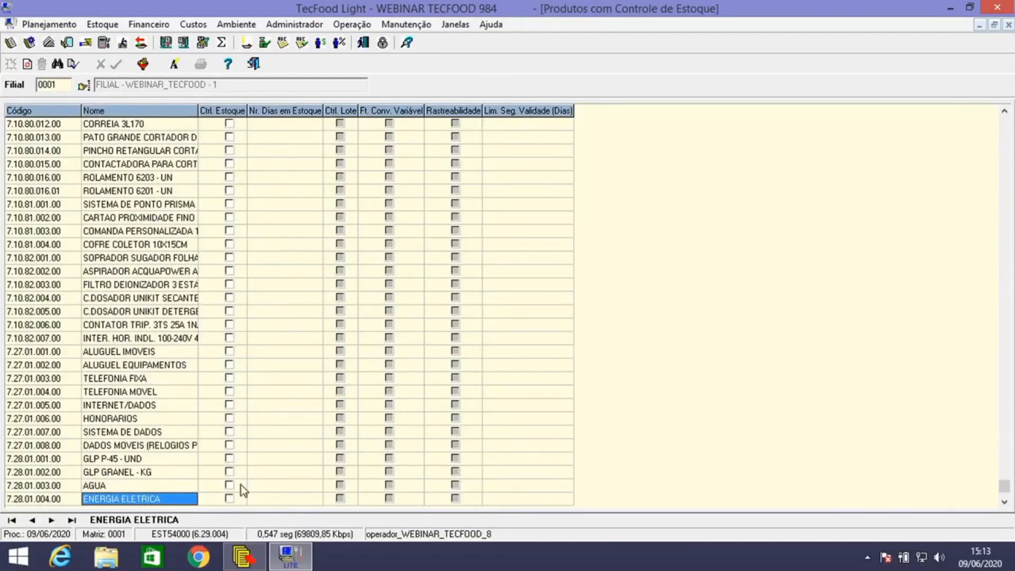
pyautogui.click(254, 65)
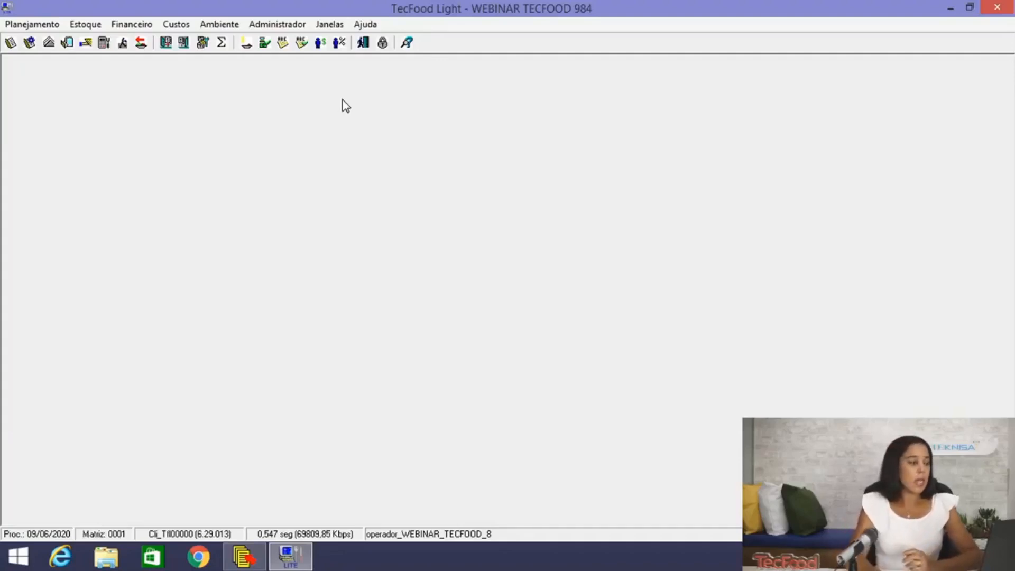
# Open Implantação de Estoque for filial 0001 and list its records with the operator and date filters left empty.
pyautogui.click(90, 27)
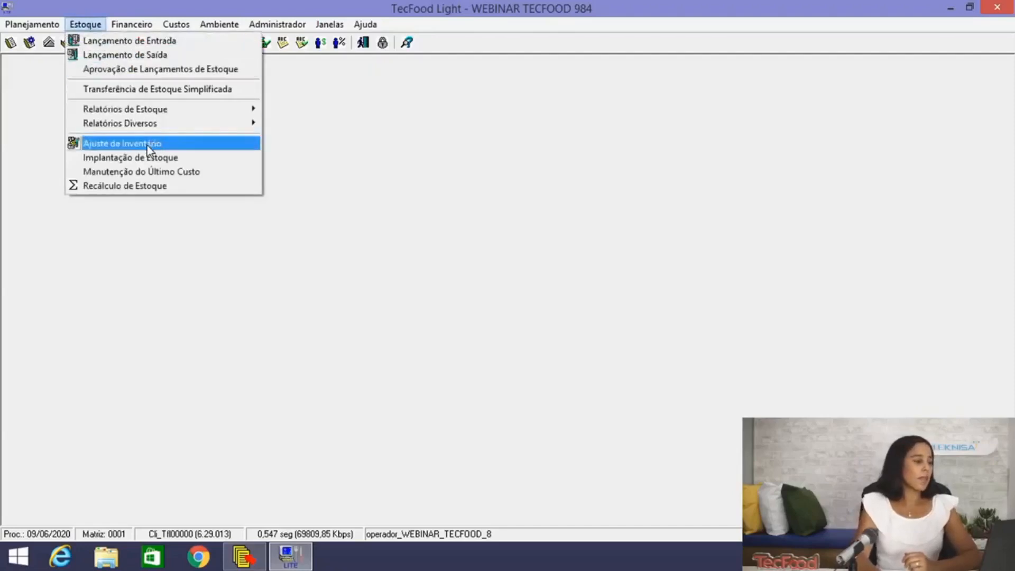
pyautogui.click(143, 161)
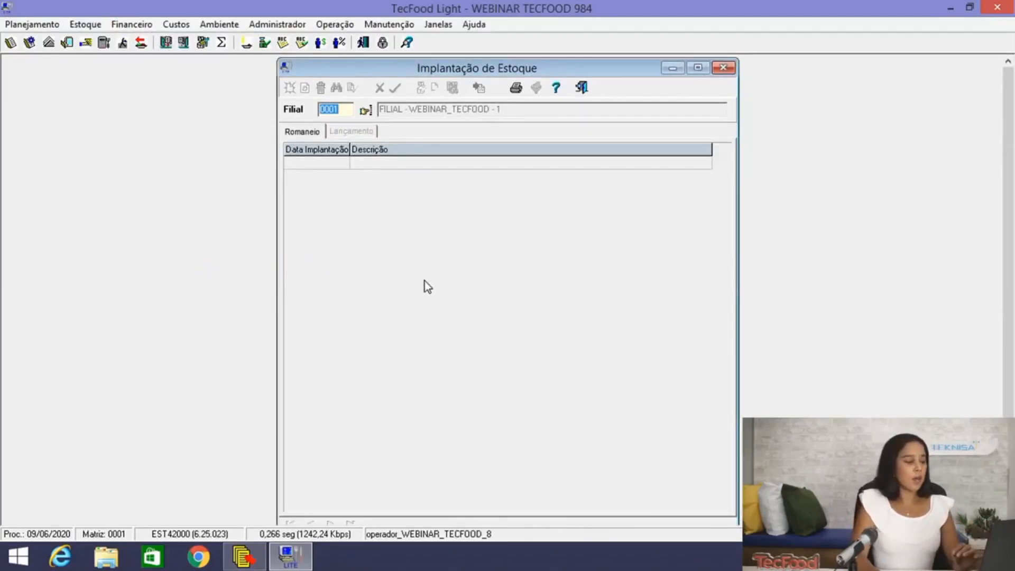
pyautogui.press('Tab')
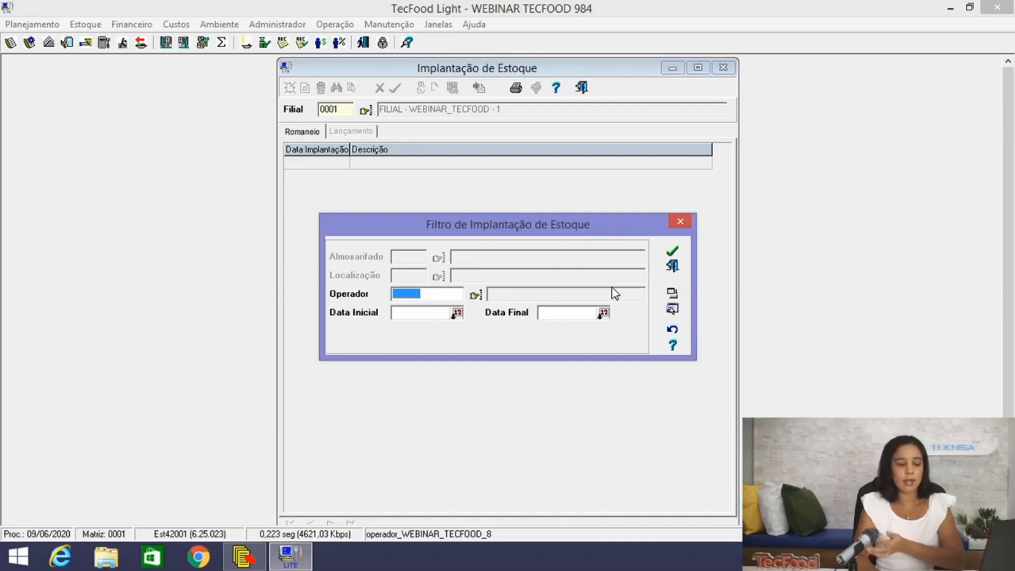
pyautogui.click(670, 254)
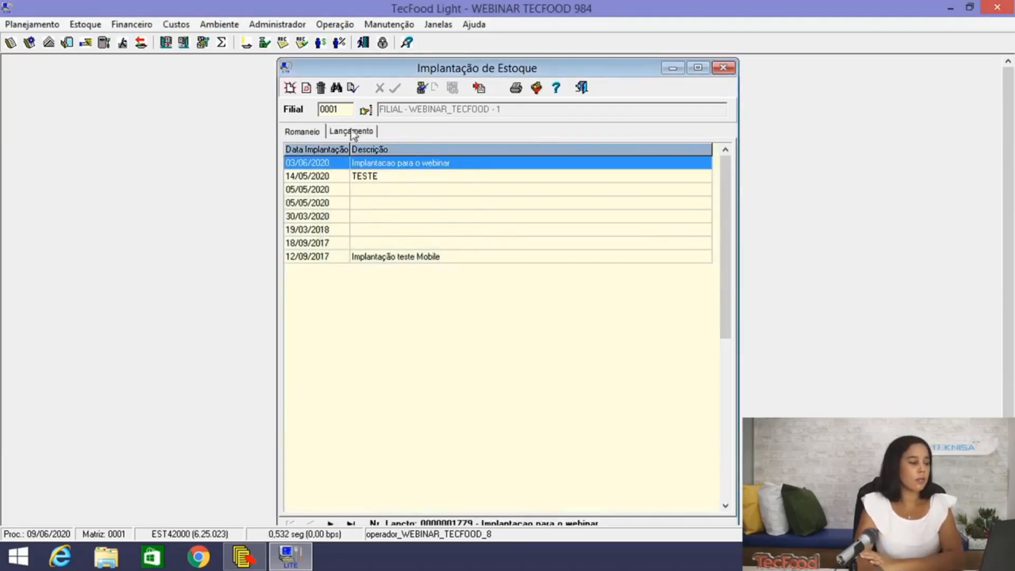
# Start a new stock implantation dated 09/06/2020 with the description WEBINAR, acknowledging the first-entry-of-the-day notice.
pyautogui.click(291, 90)
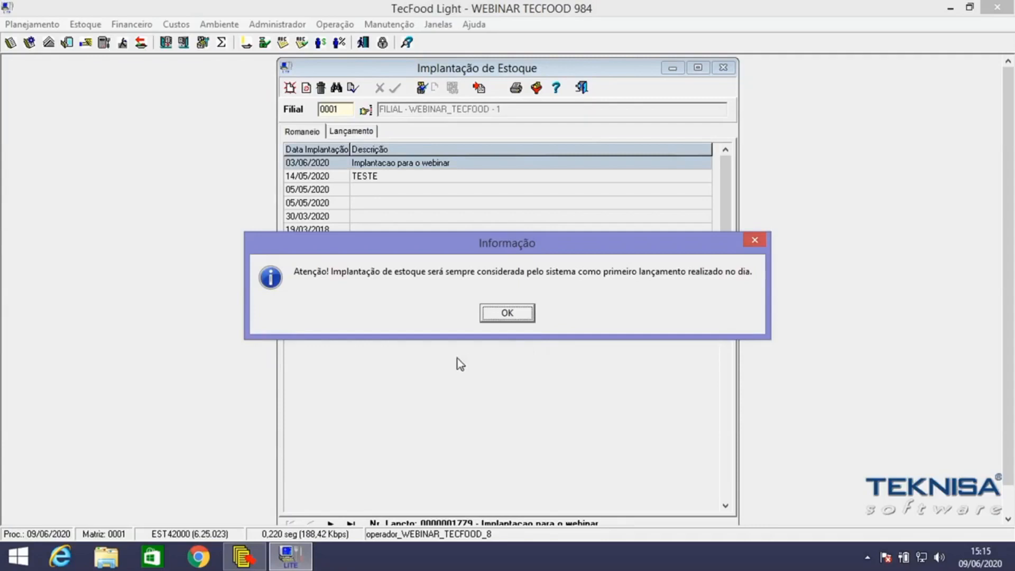
pyautogui.click(520, 315)
pyautogui.click(422, 166)
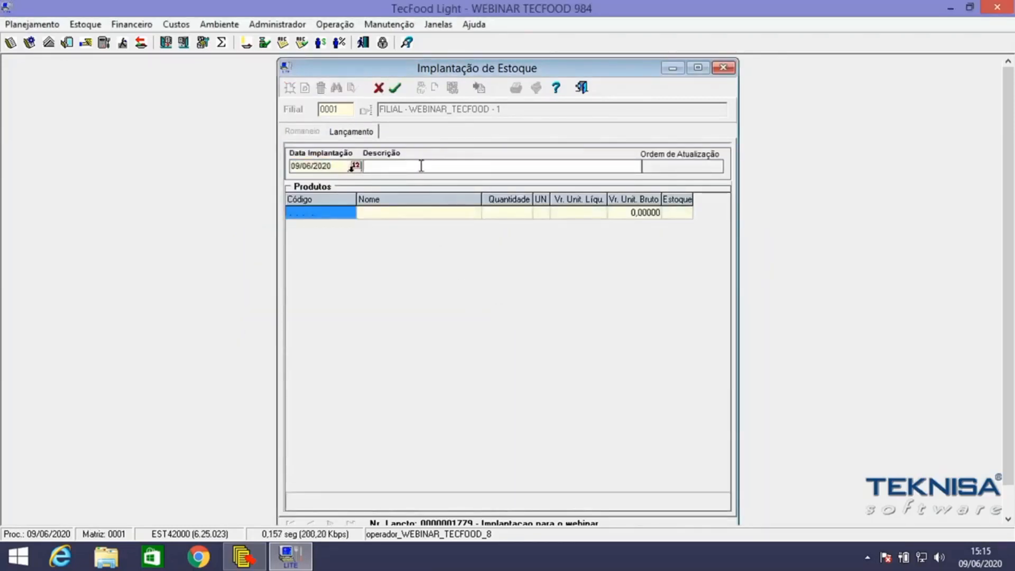
pyautogui.write('WEBINAR')
pyautogui.click(329, 213)
pyautogui.click(567, 330)
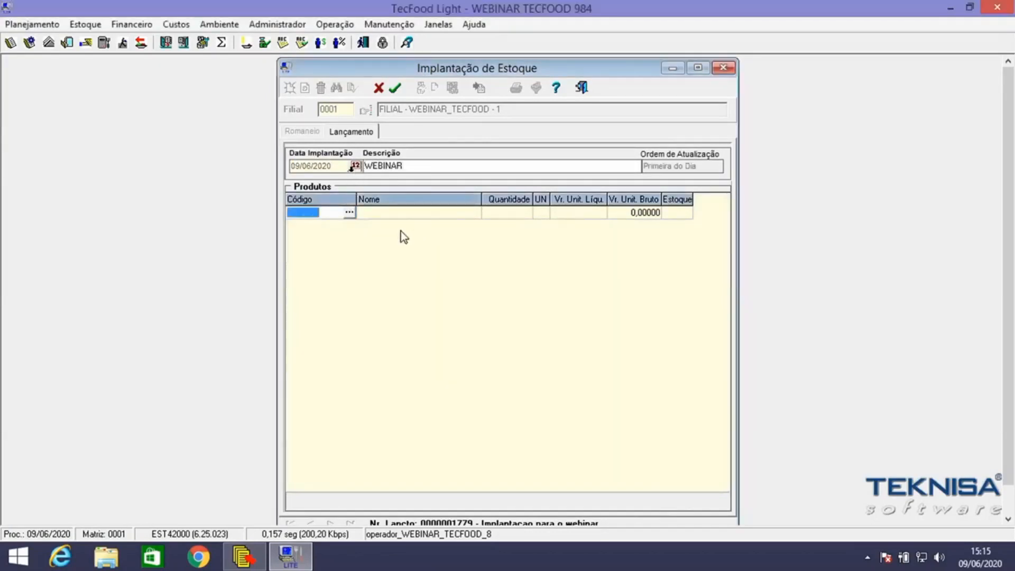
# Add ALFACE AMERICANA - KG to the implantation with quantity 100 and net unit value 4,00, declining the last movement cost.
pyautogui.click(349, 213)
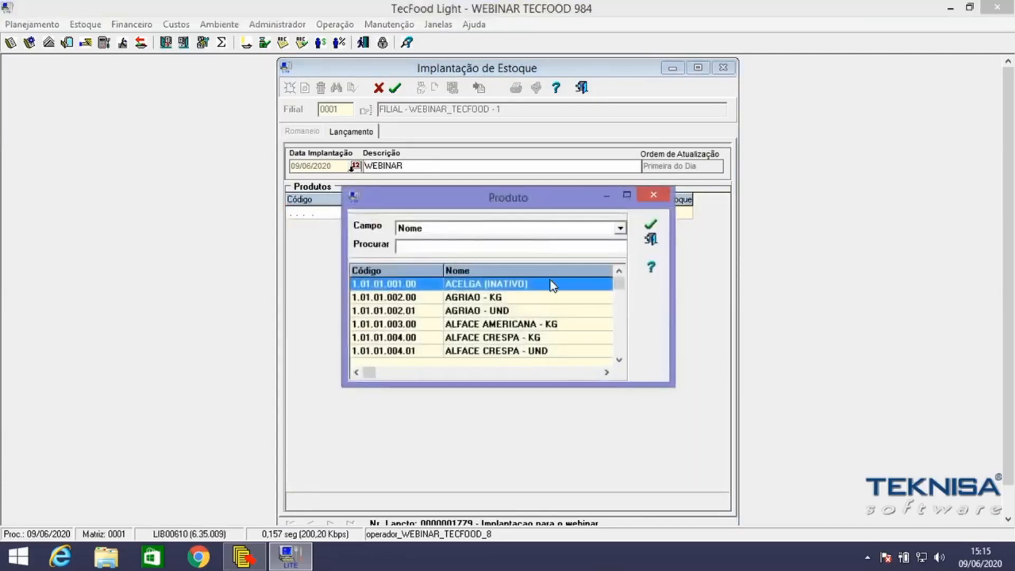
pyautogui.click(531, 321)
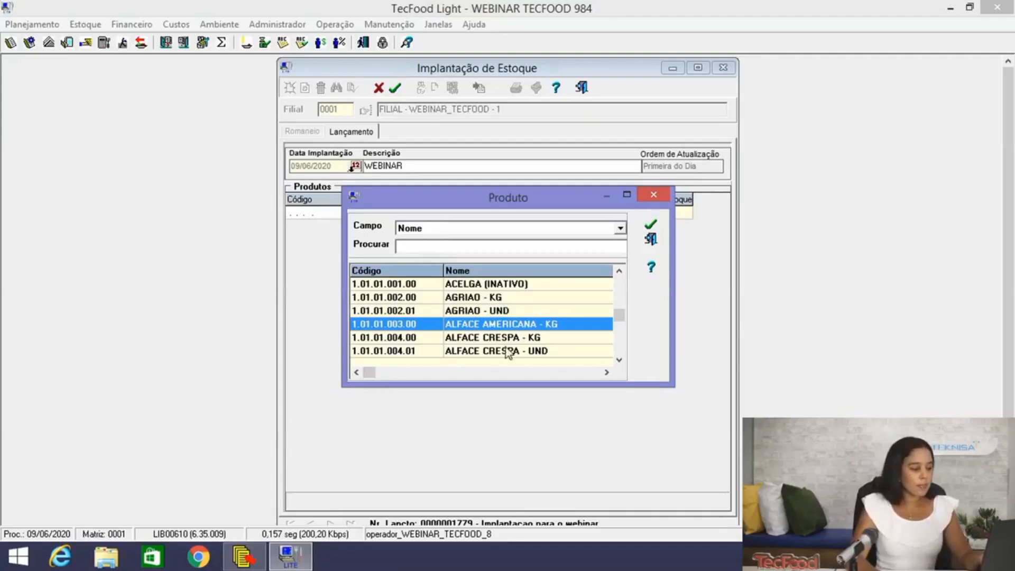
pyautogui.click(651, 225)
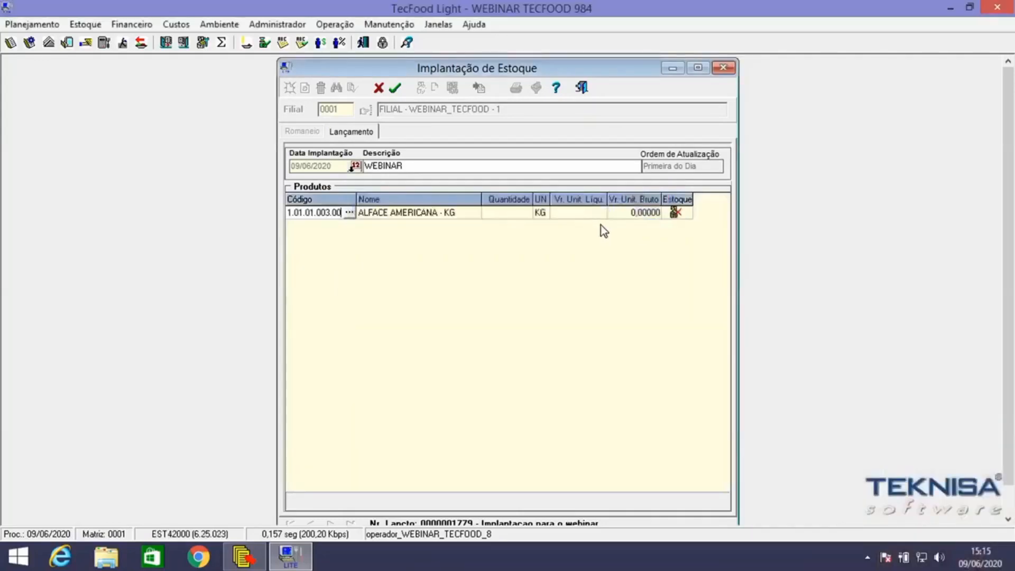
pyautogui.click(517, 214)
pyautogui.write('100')
pyautogui.press('Return')
pyautogui.click(580, 214)
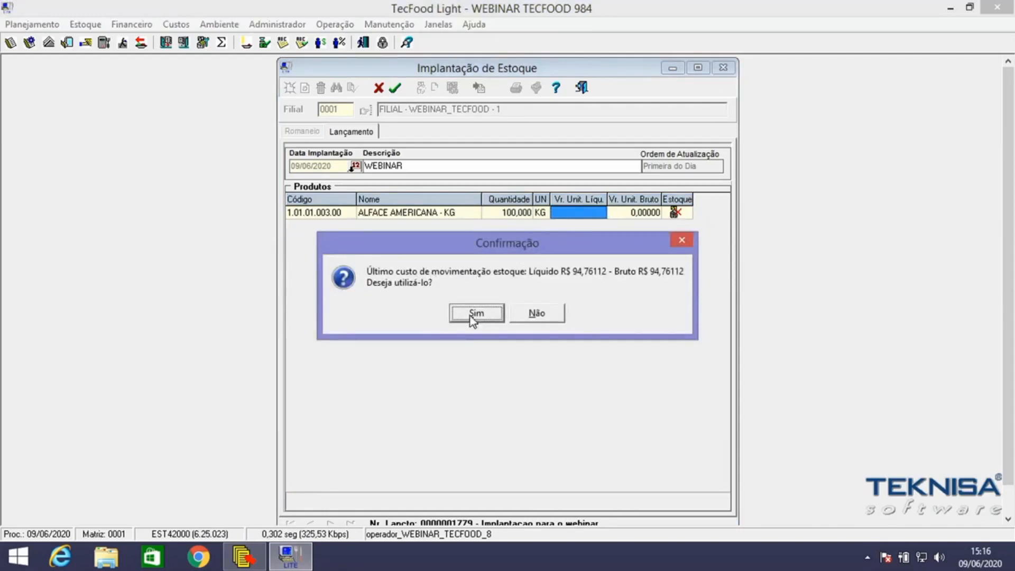
pyautogui.click(523, 314)
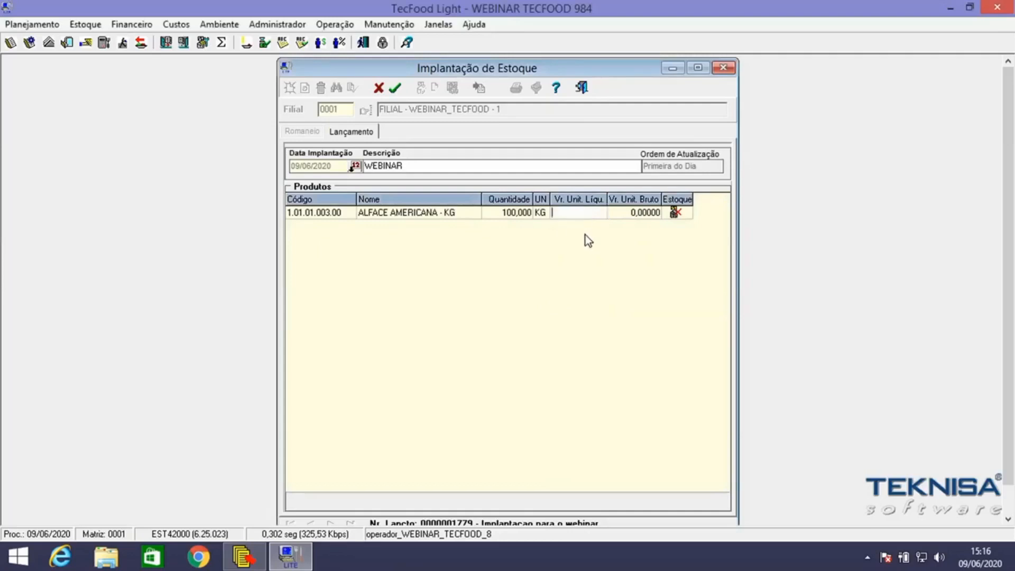
pyautogui.write('4,00')
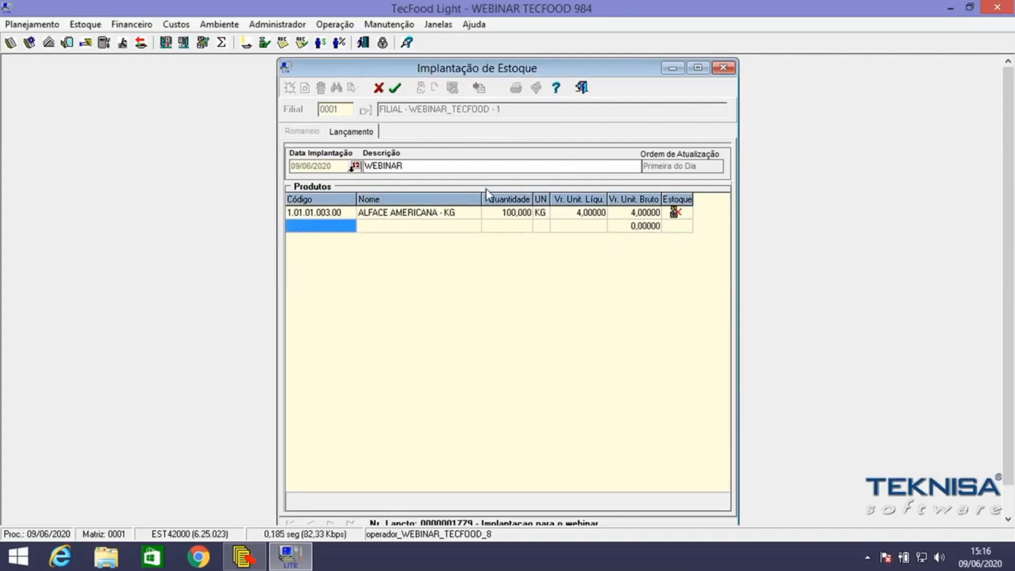
# Add AGRIAO - KG as the second product with quantity 100, using its last movement cost as the unit value.
pyautogui.click(334, 227)
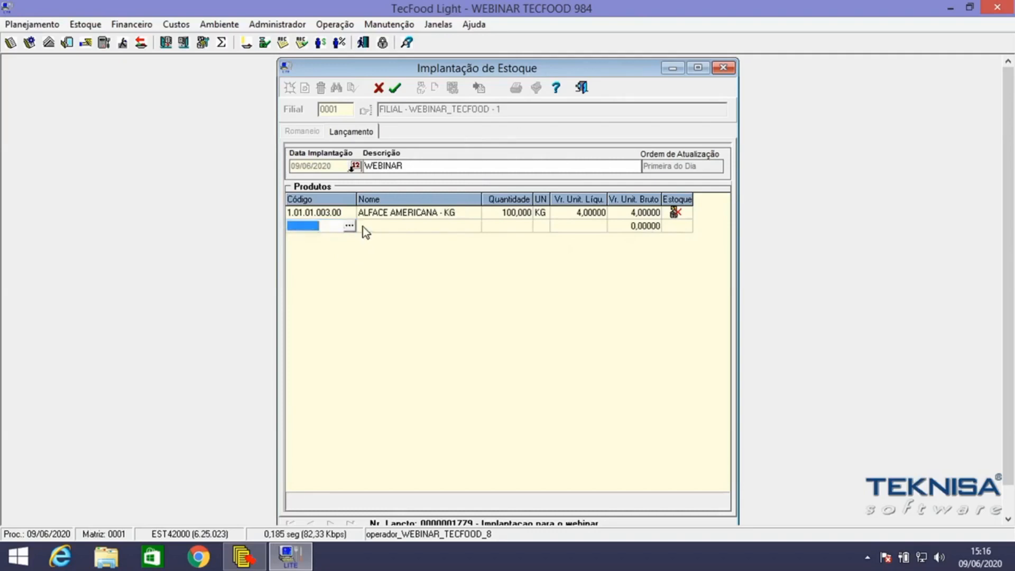
pyautogui.click(349, 225)
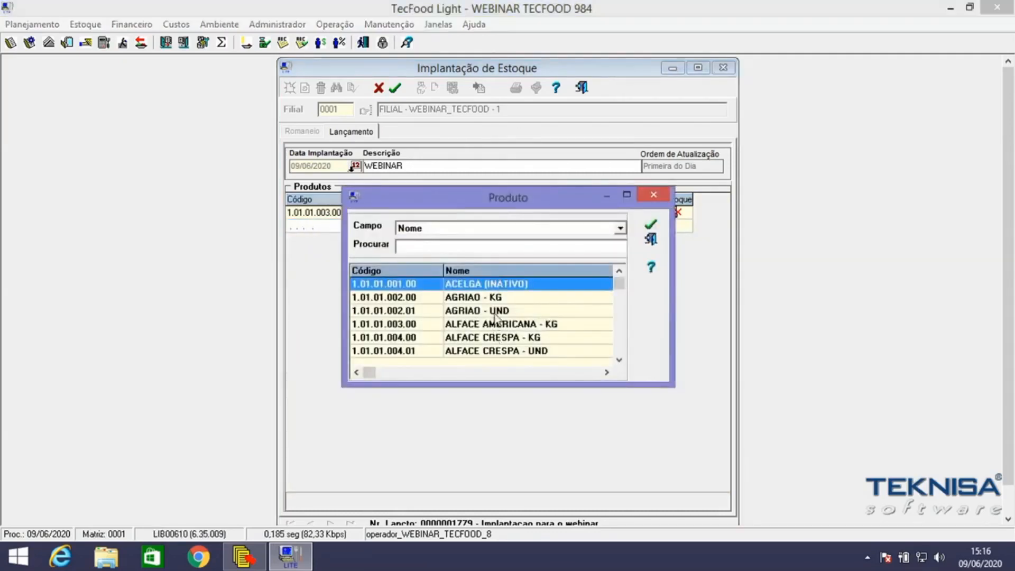
pyautogui.click(505, 299)
pyautogui.click(645, 225)
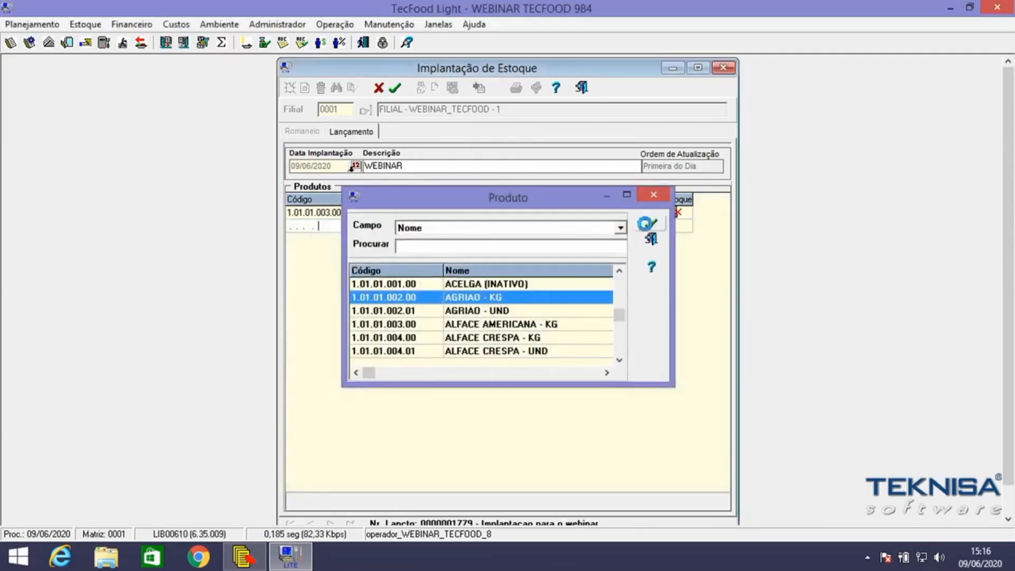
pyautogui.click(506, 227)
pyautogui.write('100')
pyautogui.click(574, 229)
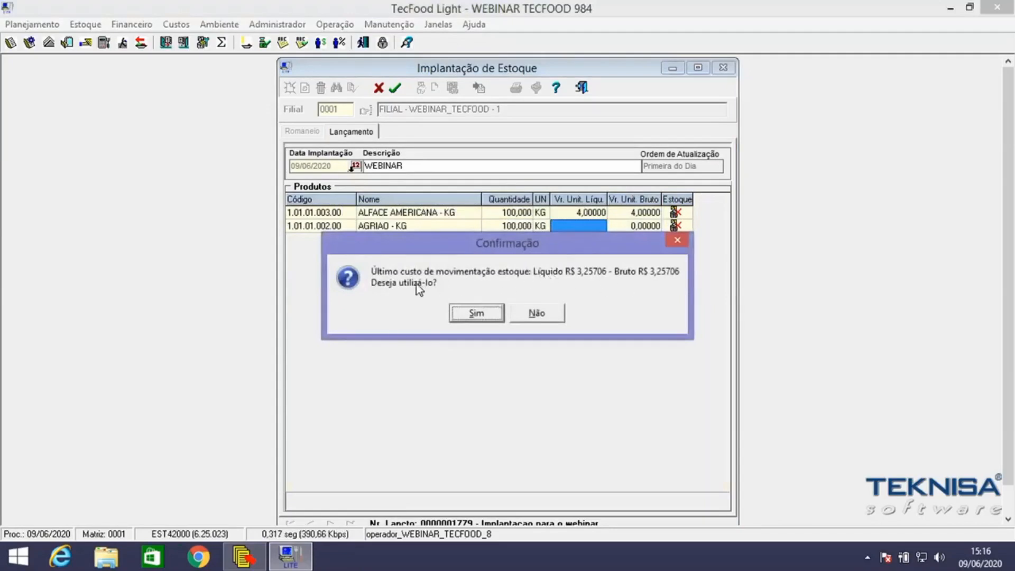
pyautogui.click(476, 315)
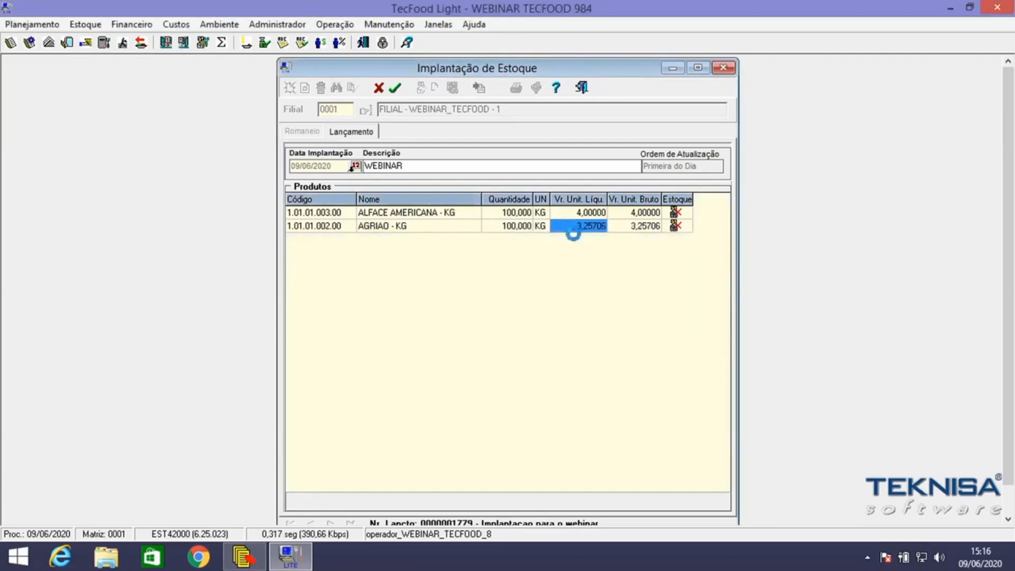
# Add ARROZ INTEGRAL - KG with quantity 100, using its last movement cost as the unit value, and save the implantation.
pyautogui.press('Down')
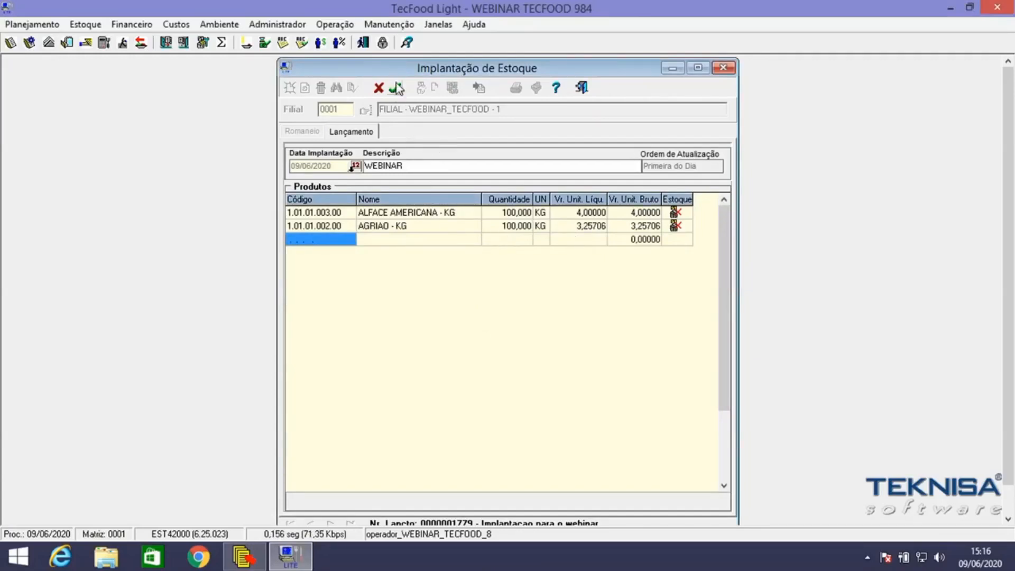
pyautogui.click(325, 243)
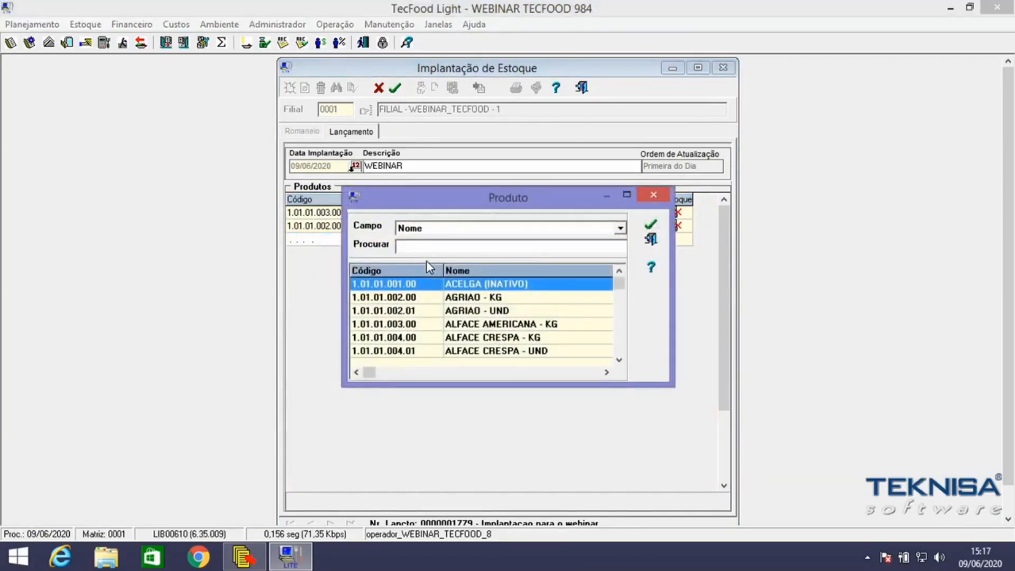
pyautogui.write('ARROZ')
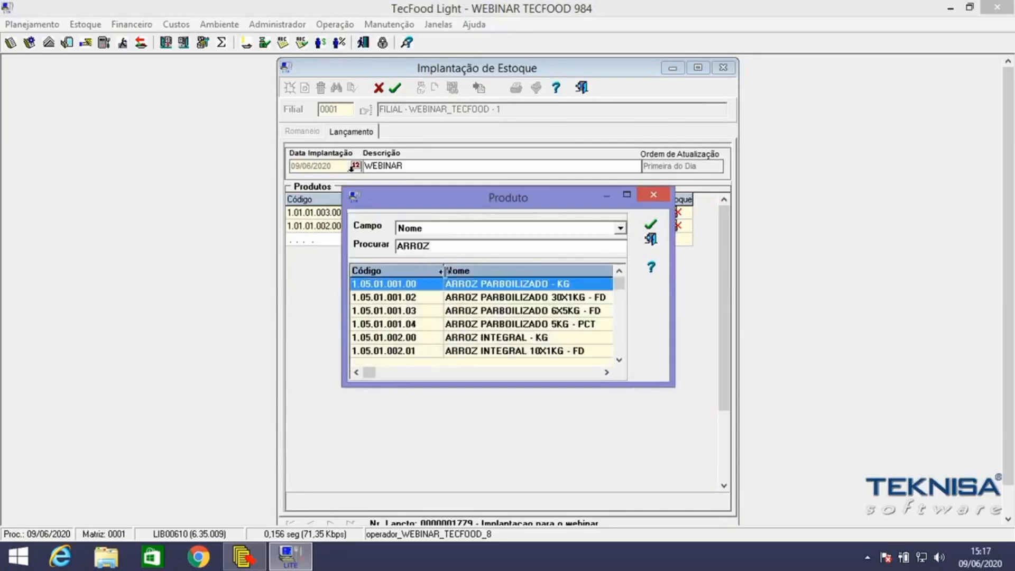
pyautogui.click(518, 344)
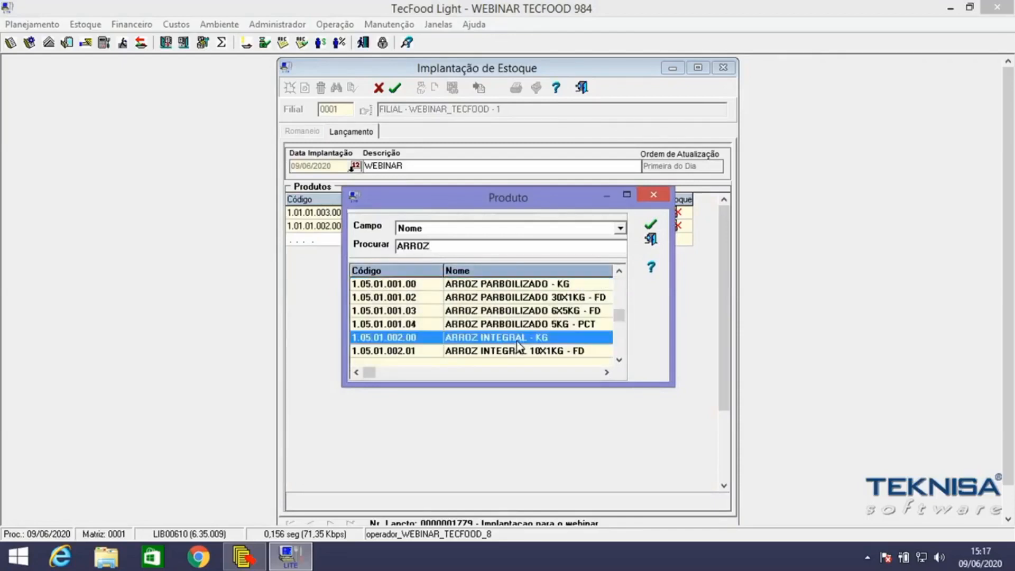
pyautogui.click(651, 225)
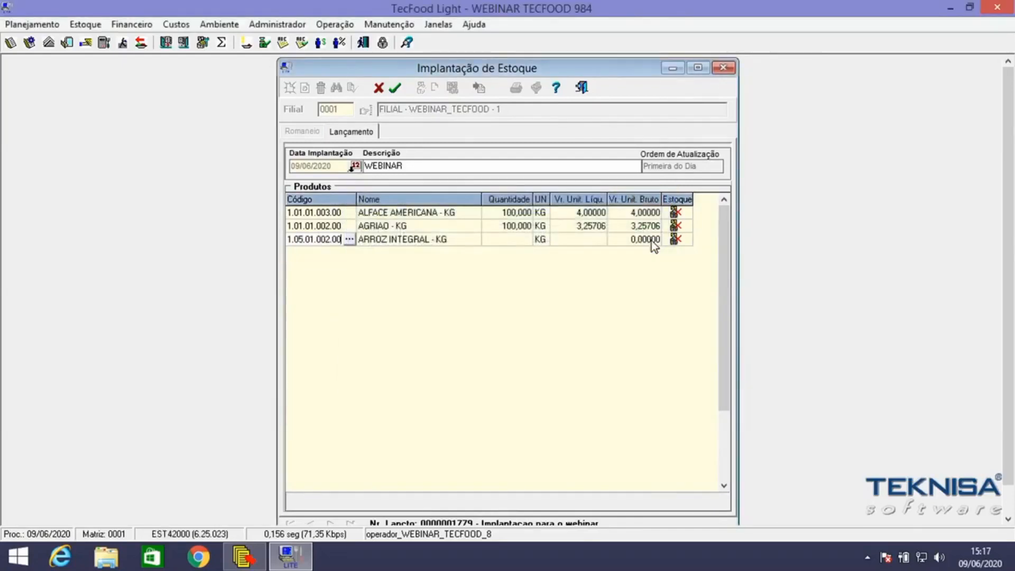
pyautogui.click(508, 241)
pyautogui.write('100')
pyautogui.click(580, 237)
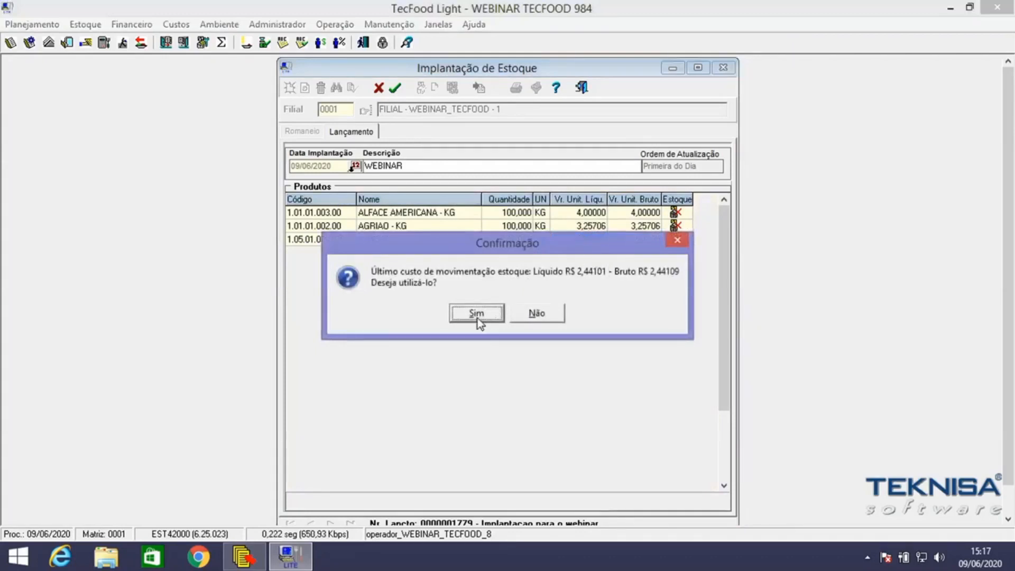
pyautogui.click(476, 313)
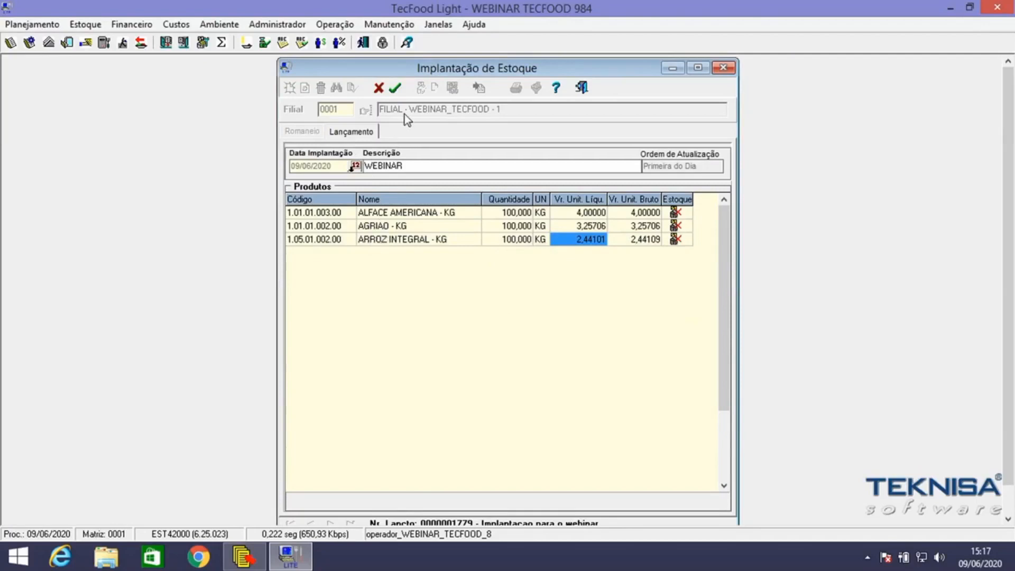
pyautogui.click(395, 88)
pyautogui.click(478, 316)
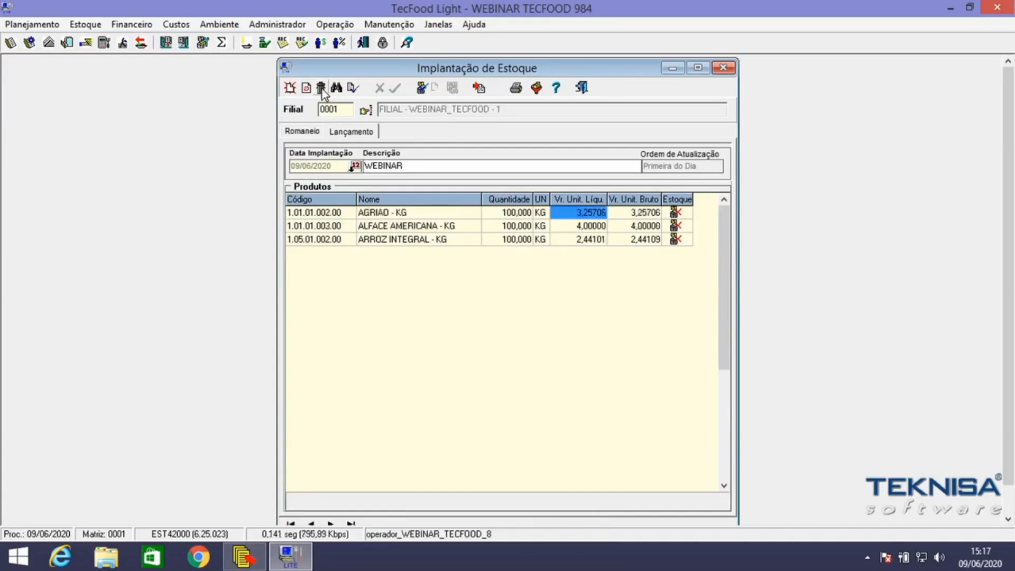
# Delete only ARROZ INTEGRAL - KG from the implantation, declining deletion of the whole entry, and save the change.
pyautogui.click(321, 87)
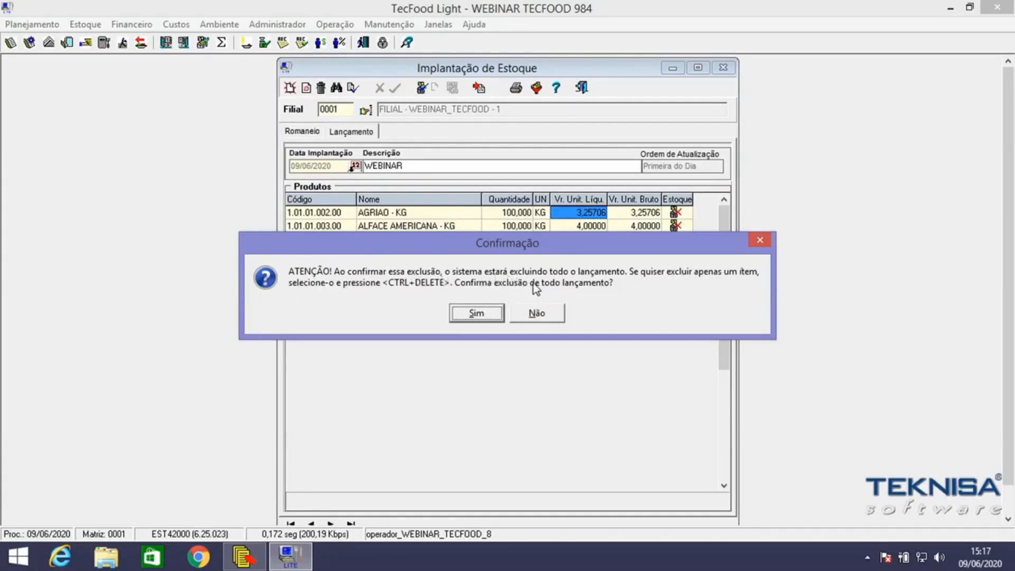
pyautogui.click(536, 314)
pyautogui.click(403, 241)
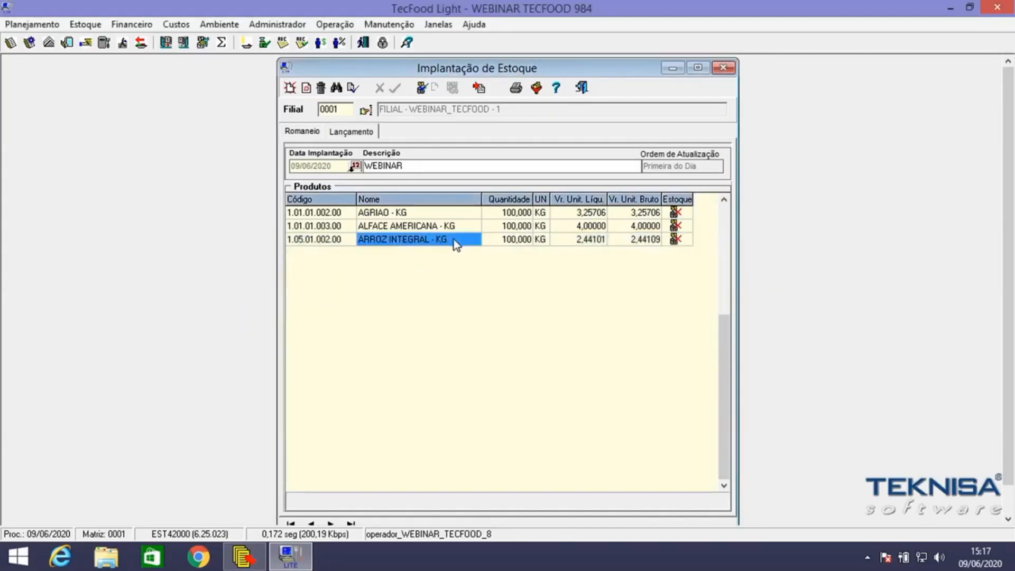
pyautogui.press('Delete')
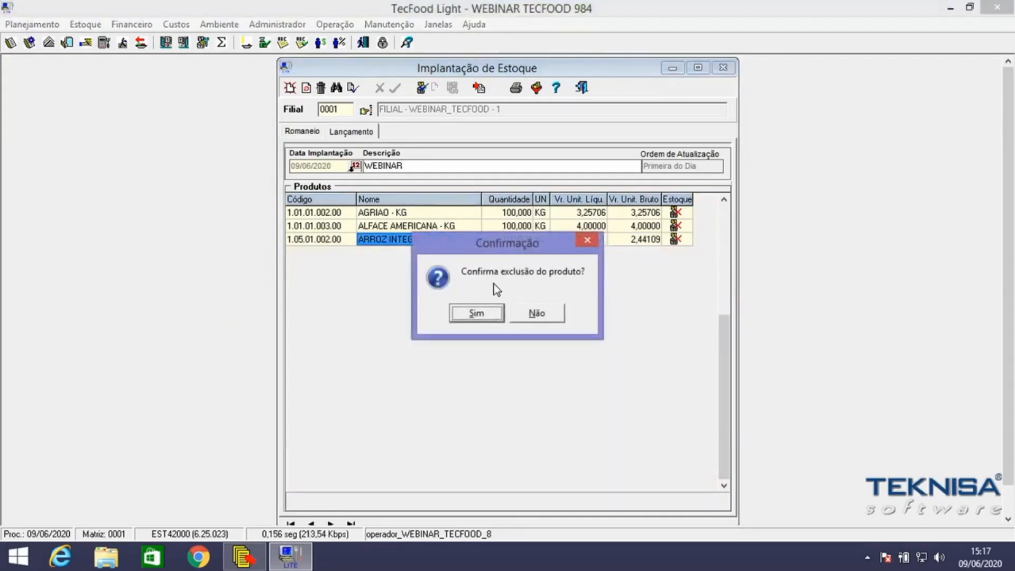
pyautogui.click(484, 314)
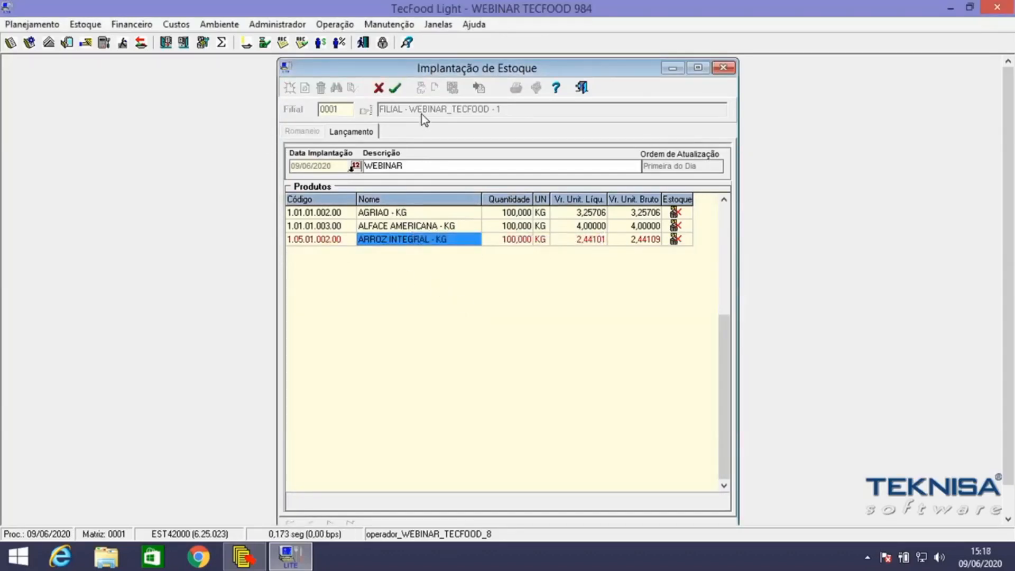
pyautogui.click(395, 89)
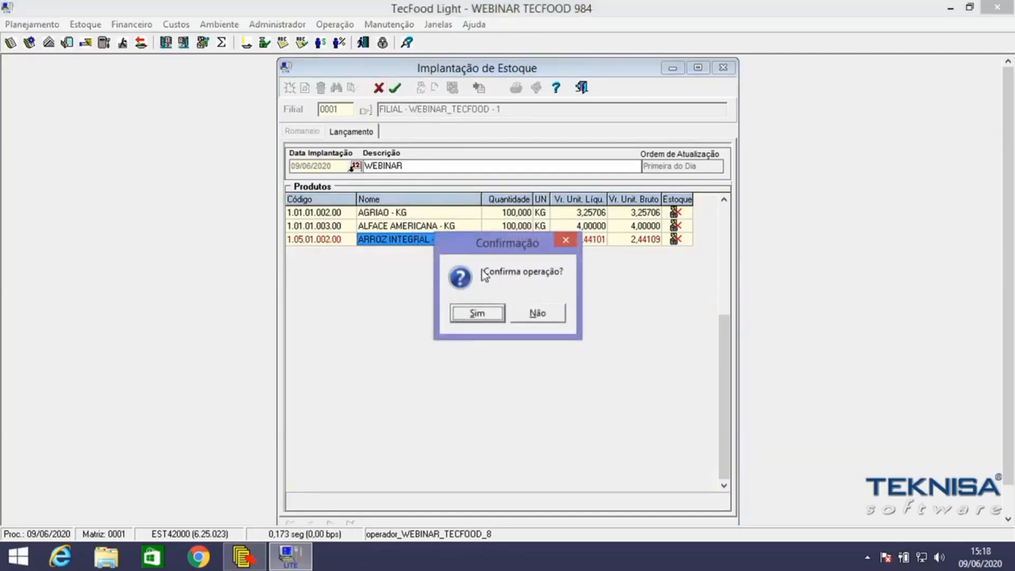
pyautogui.click(477, 314)
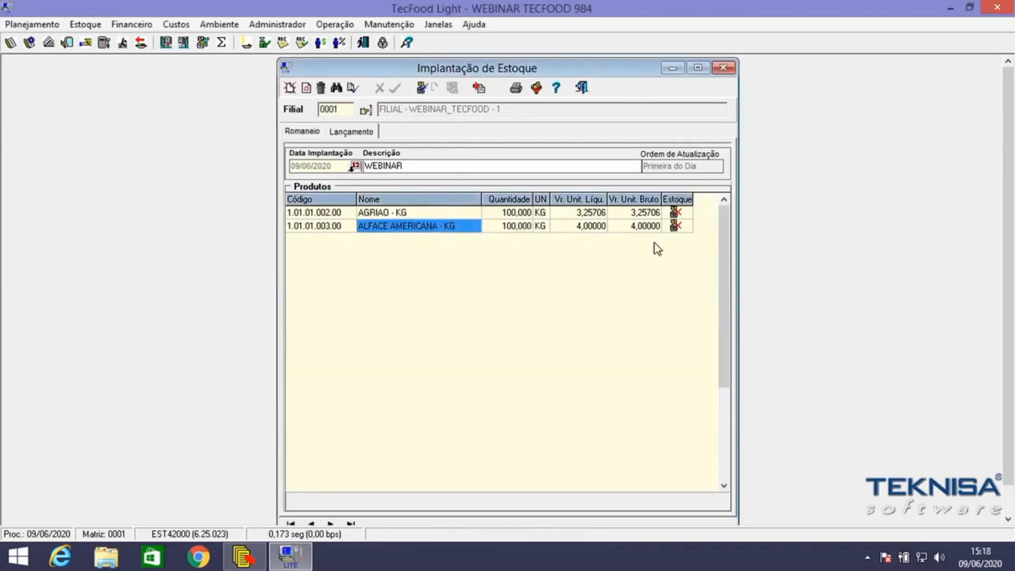
# Update the stock with the WEBINAR implantation using the Gravar option, without zeroing the other products.
pyautogui.click(562, 217)
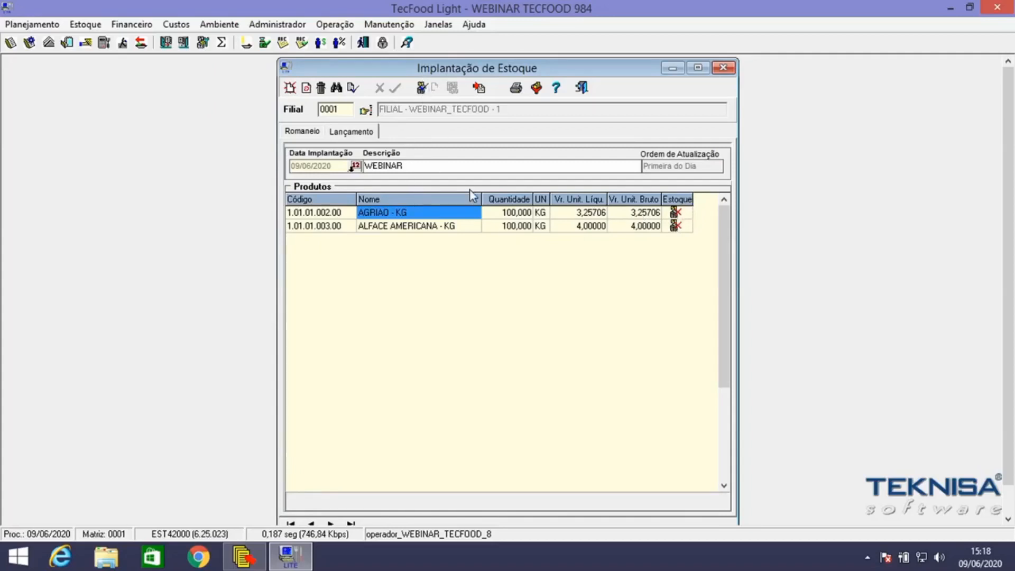
pyautogui.click(423, 89)
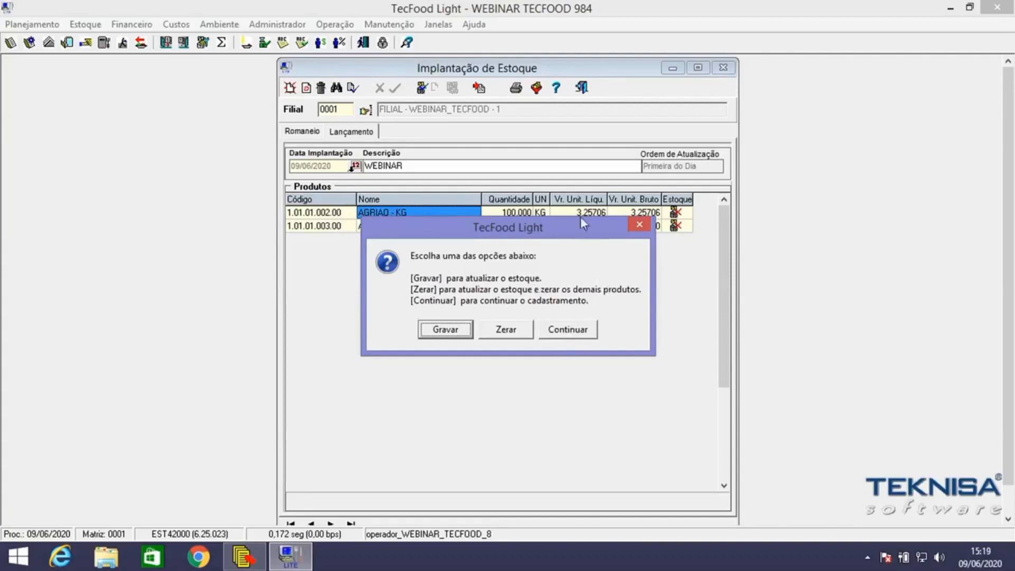
pyautogui.click(451, 329)
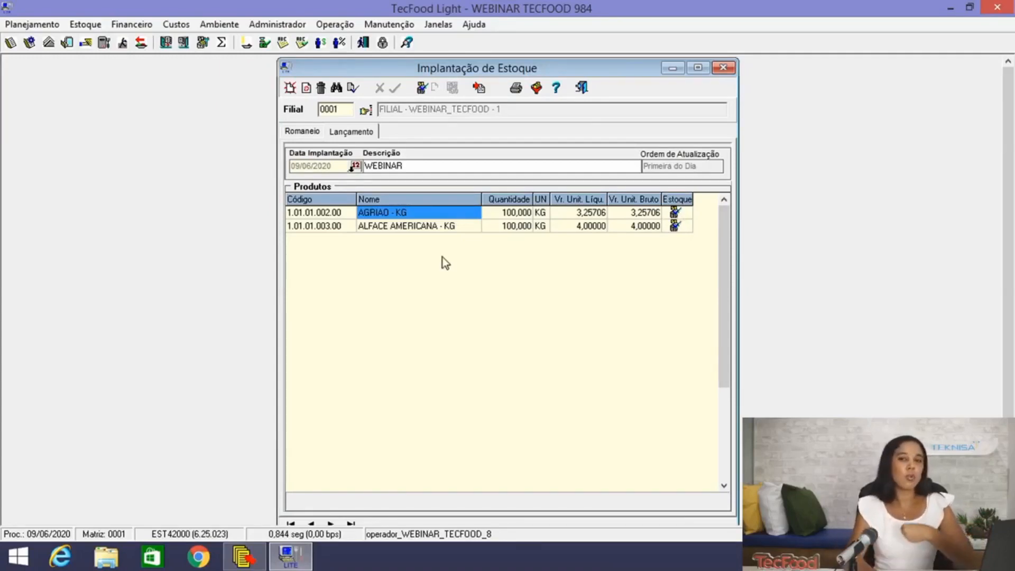
# Open the Posição de Estoque stock report and select the standard Posição de Estoque report type.
pyautogui.click(325, 217)
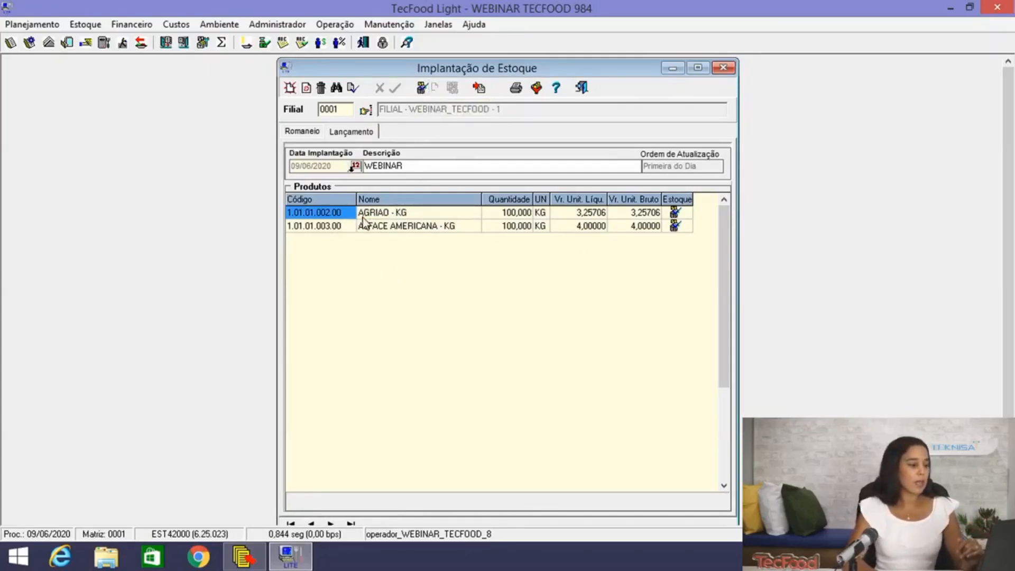
pyautogui.click(388, 226)
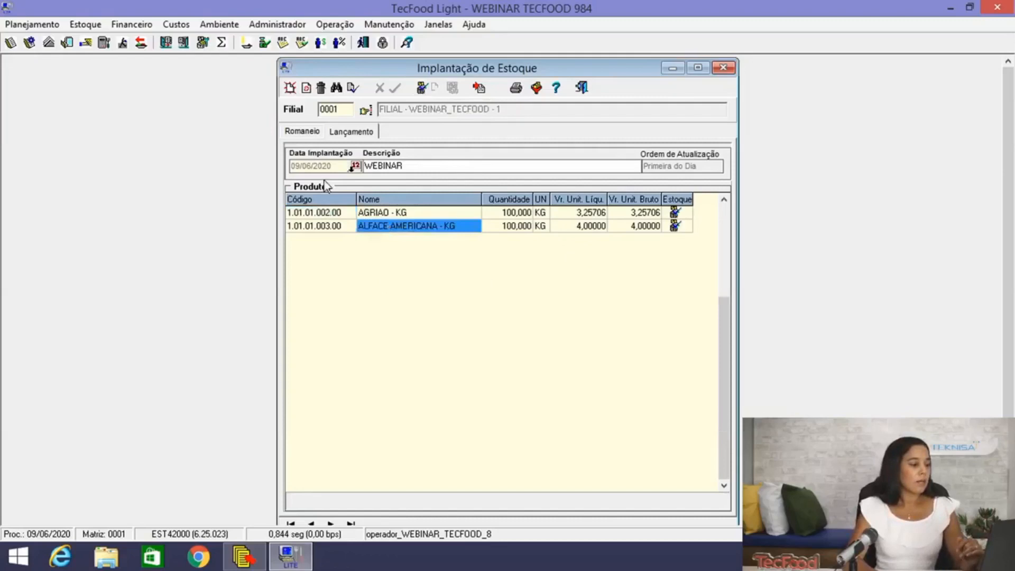
pyautogui.click(130, 25)
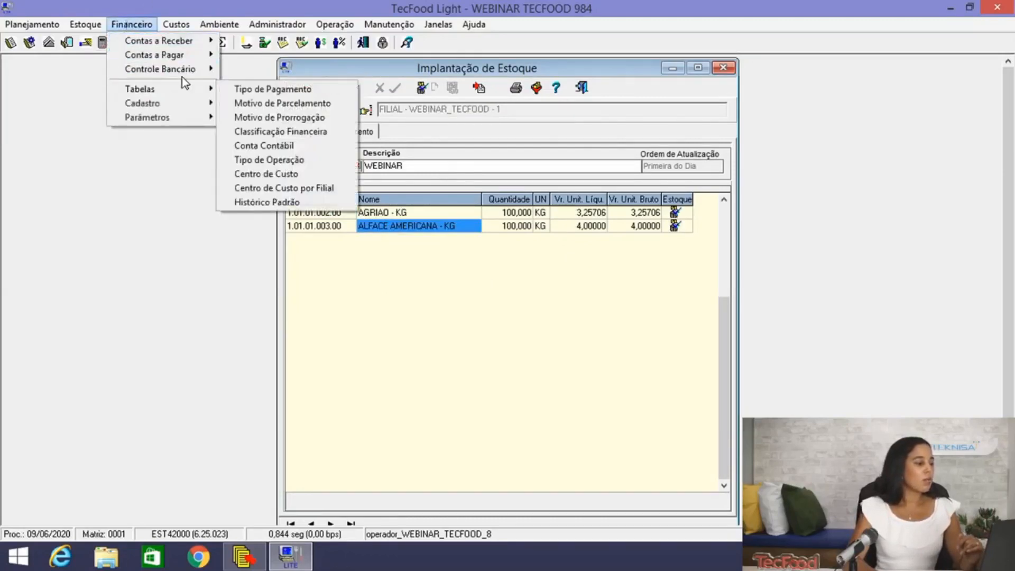
pyautogui.moveTo(84, 26)
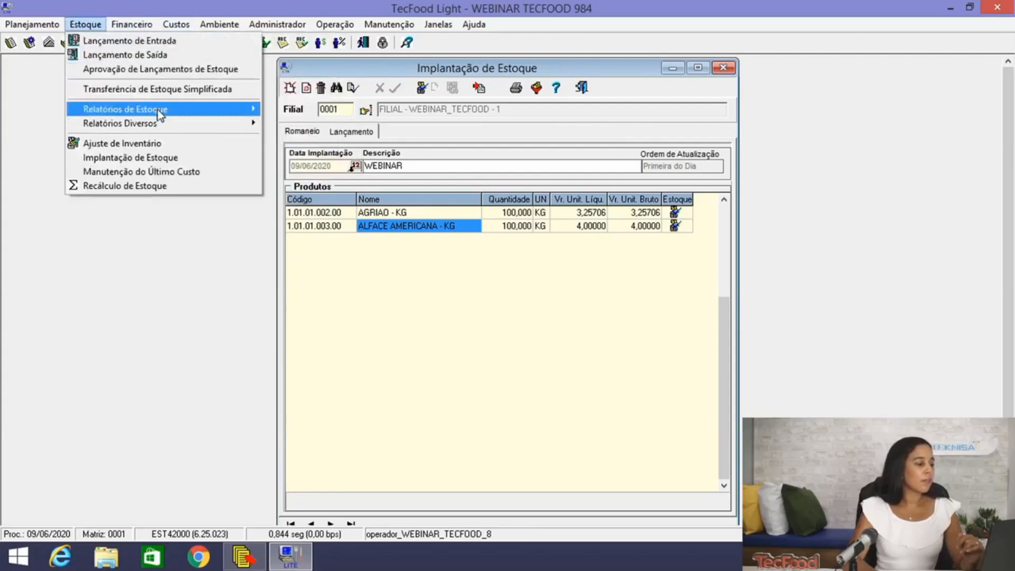
pyautogui.moveTo(158, 109)
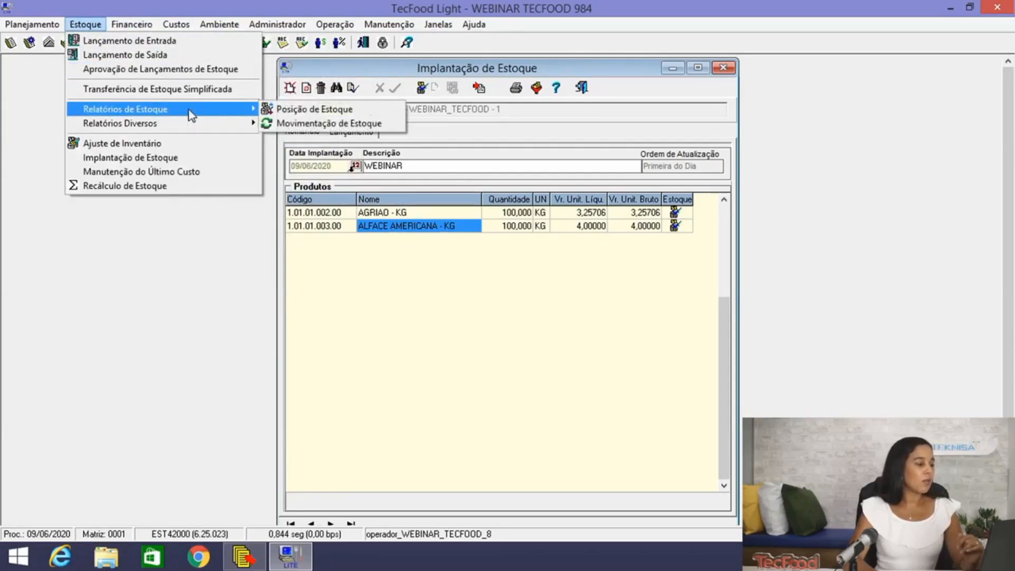
pyautogui.click(359, 112)
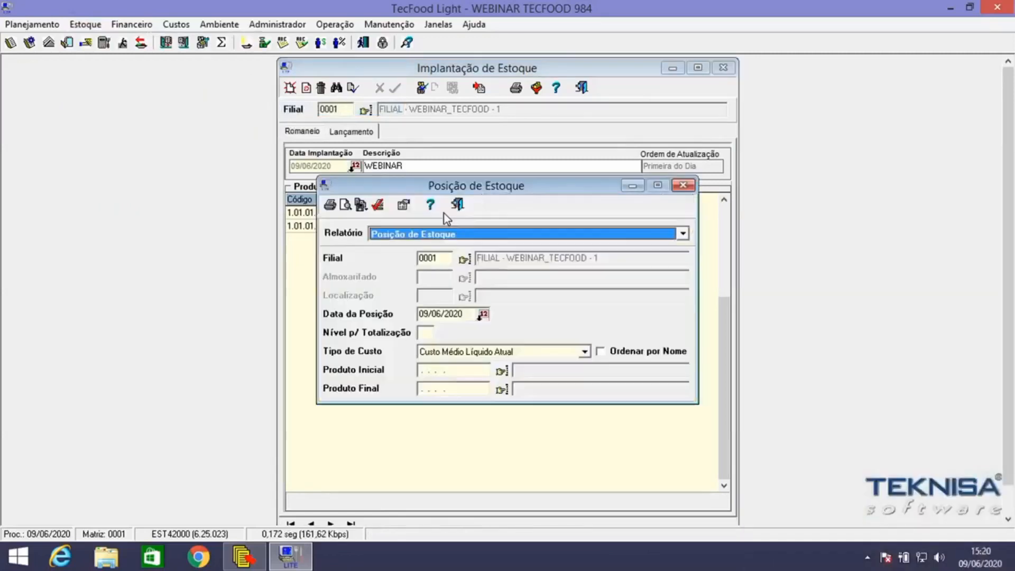
pyautogui.click(438, 236)
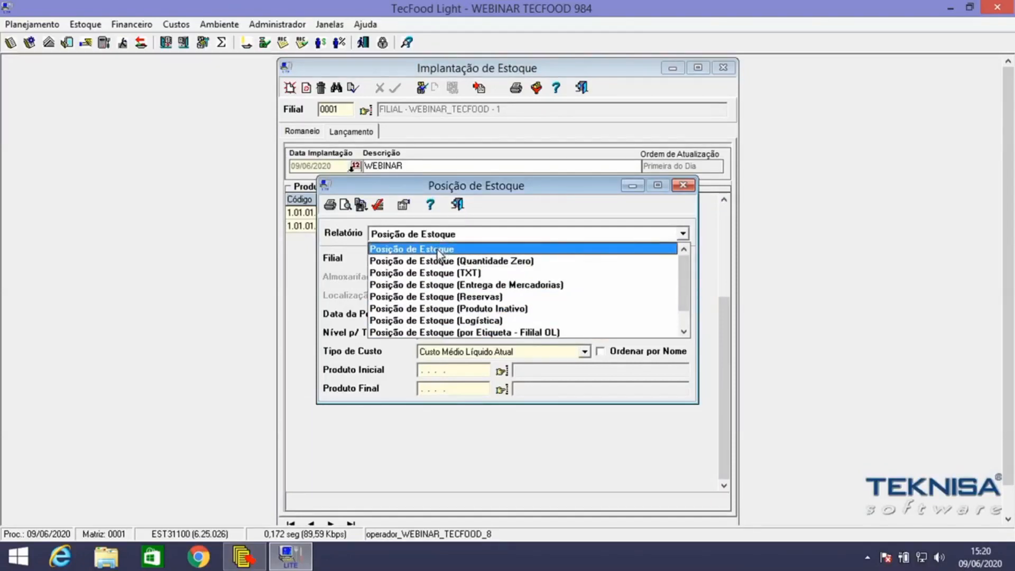
pyautogui.click(438, 251)
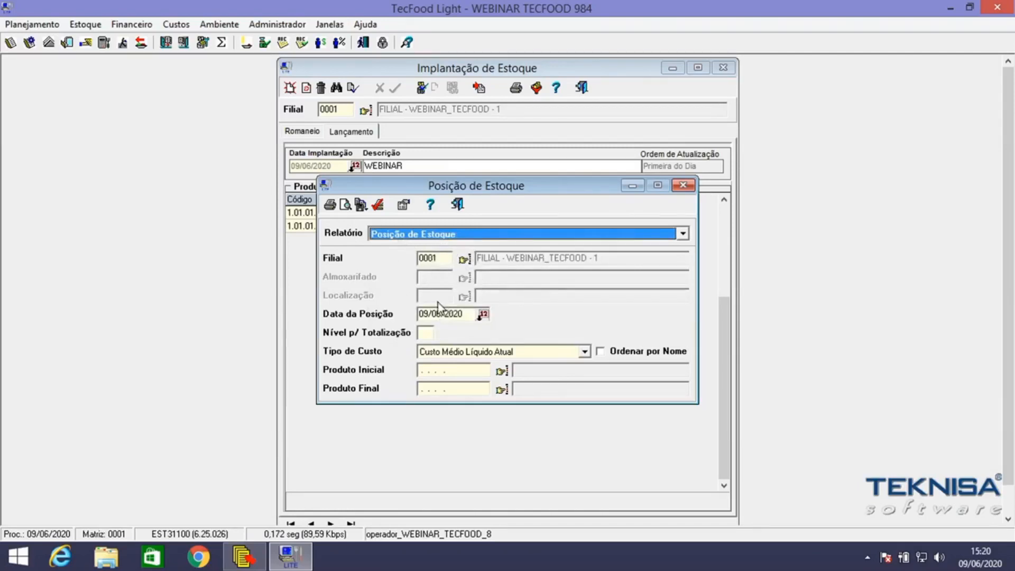
# Set the report's totalization level to 1 and its cost type to Custo Médio Líquido Atual.
pyautogui.click(424, 332)
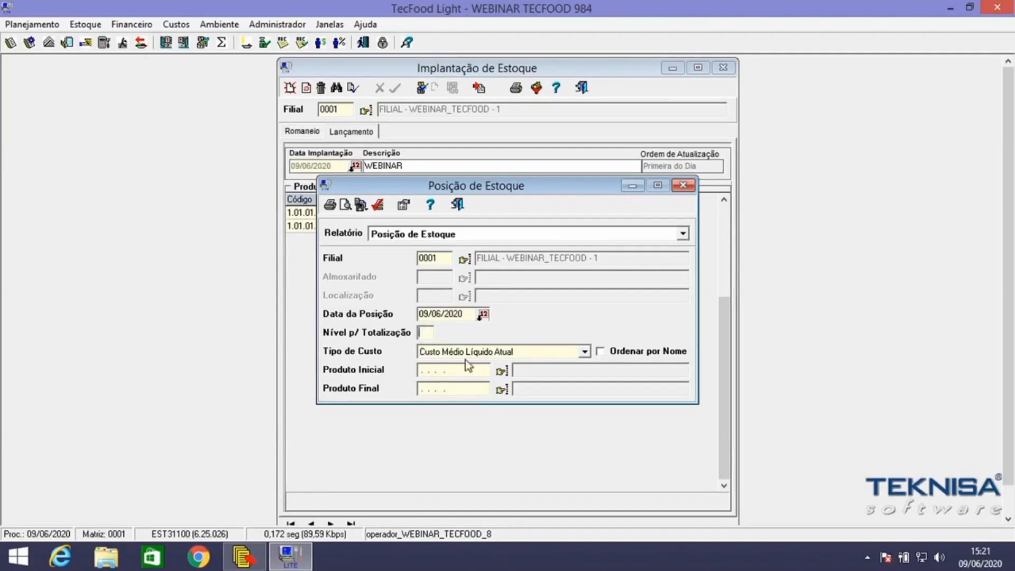
pyautogui.write('1')
pyautogui.click(456, 369)
pyautogui.click(481, 354)
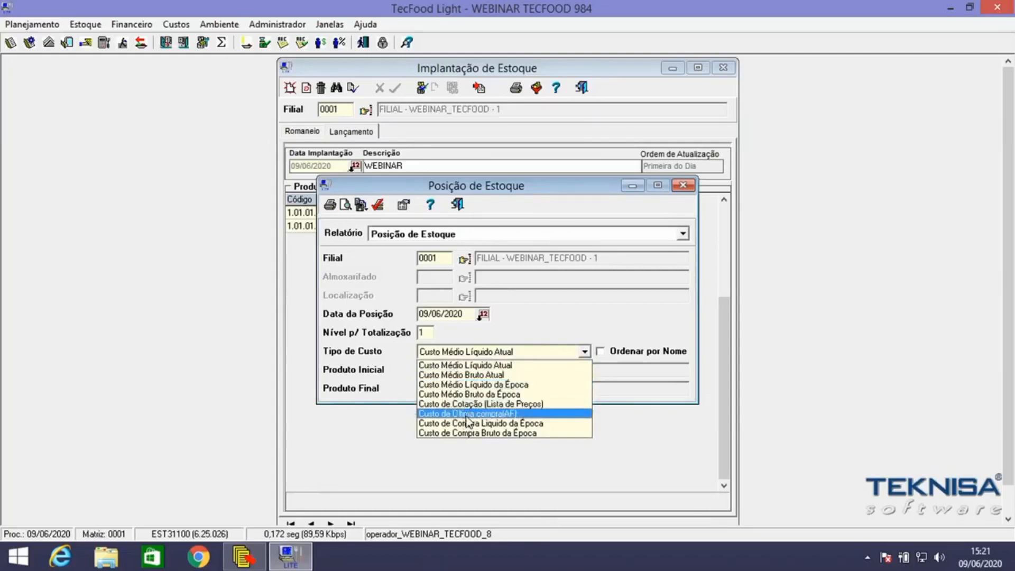
pyautogui.click(465, 366)
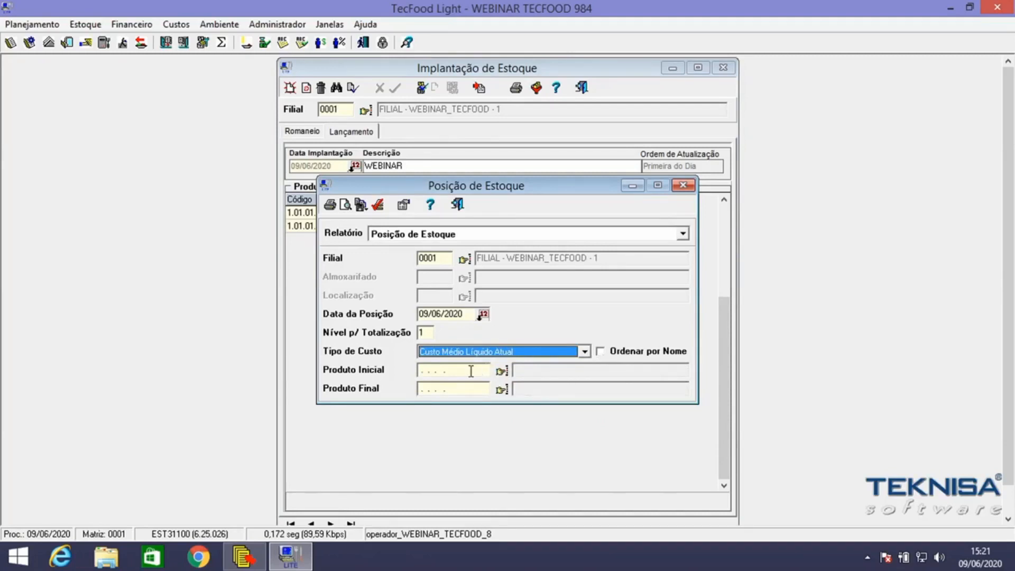
# Set both the initial and final product of the report to group 1 and preview the report.
pyautogui.click(451, 370)
pyautogui.write('1')
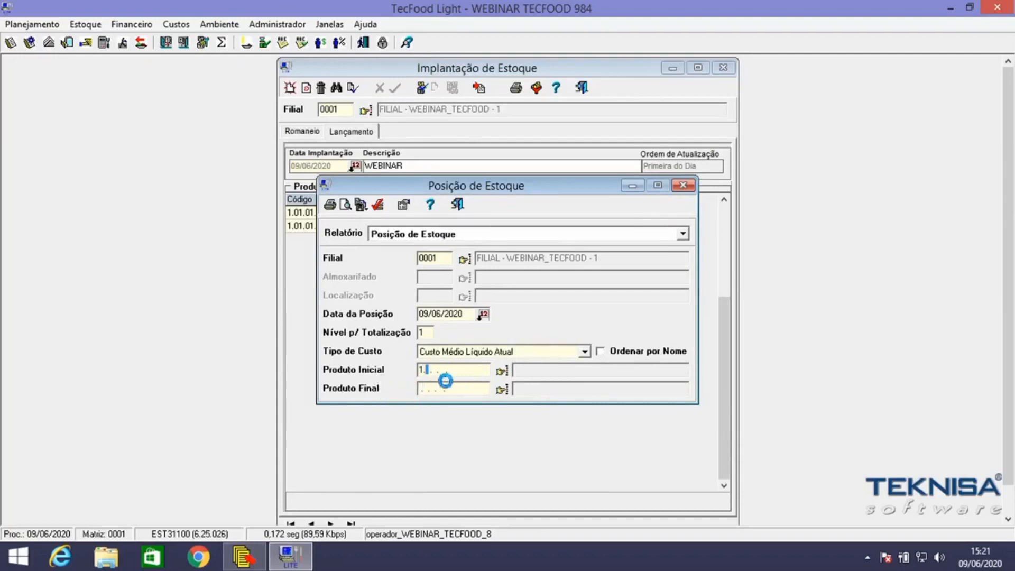
pyautogui.press('Tab')
pyautogui.write('6')
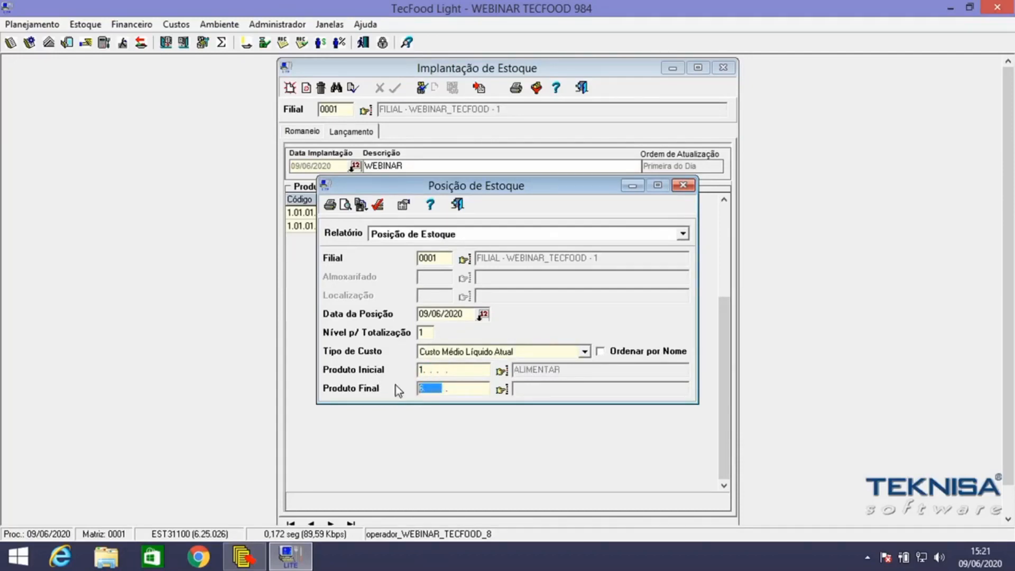
pyautogui.write('1')
pyautogui.moveTo(437, 391); pyautogui.dragTo(411, 391)
pyautogui.click(345, 205)
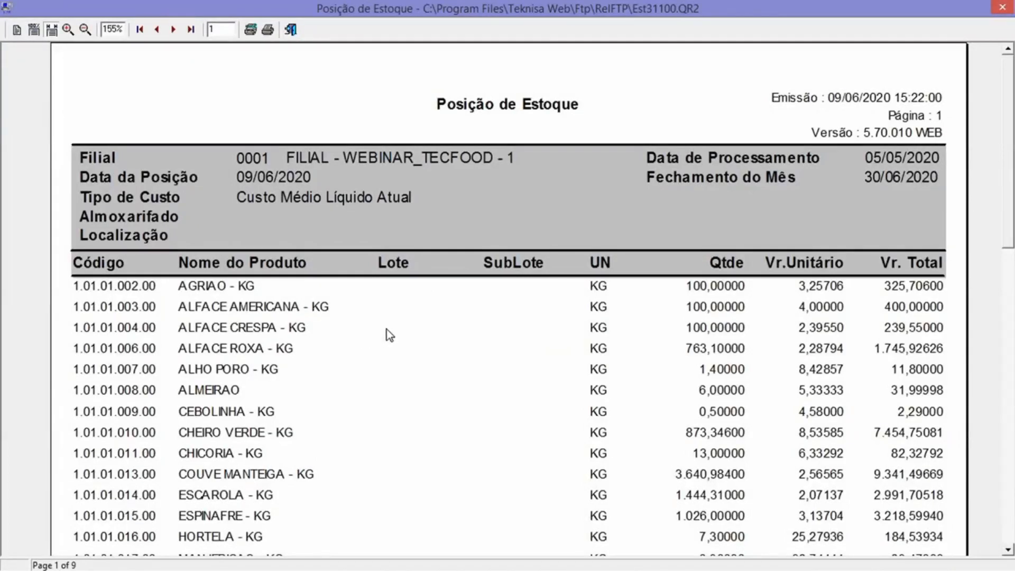
# Examine the last page of the stock position report for the group total and the total stock value.
pyautogui.click(191, 30)
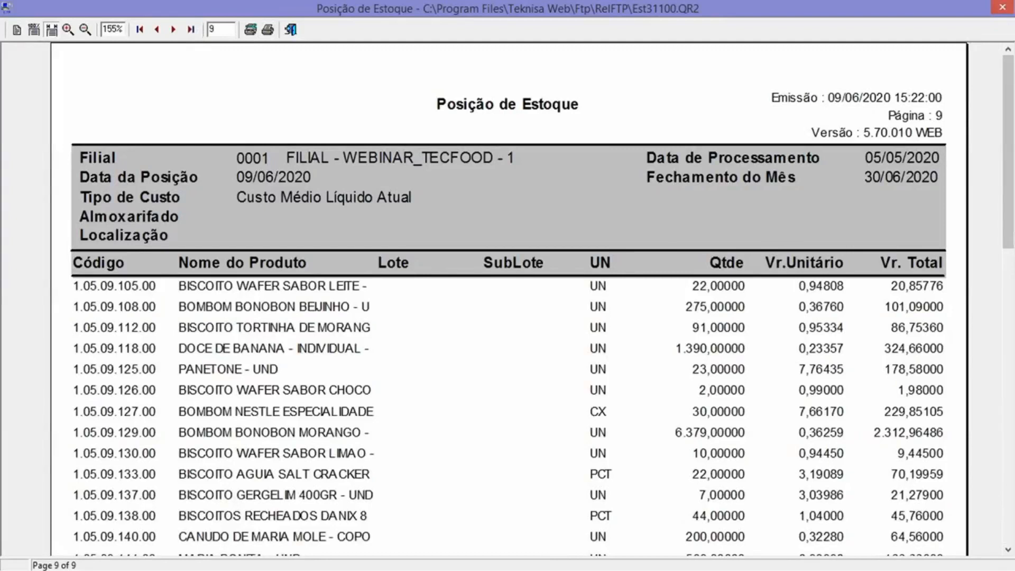
pyautogui.moveTo(1007, 217); pyautogui.dragTo(1009, 315)
pyautogui.scroll(-3, 852, 358)
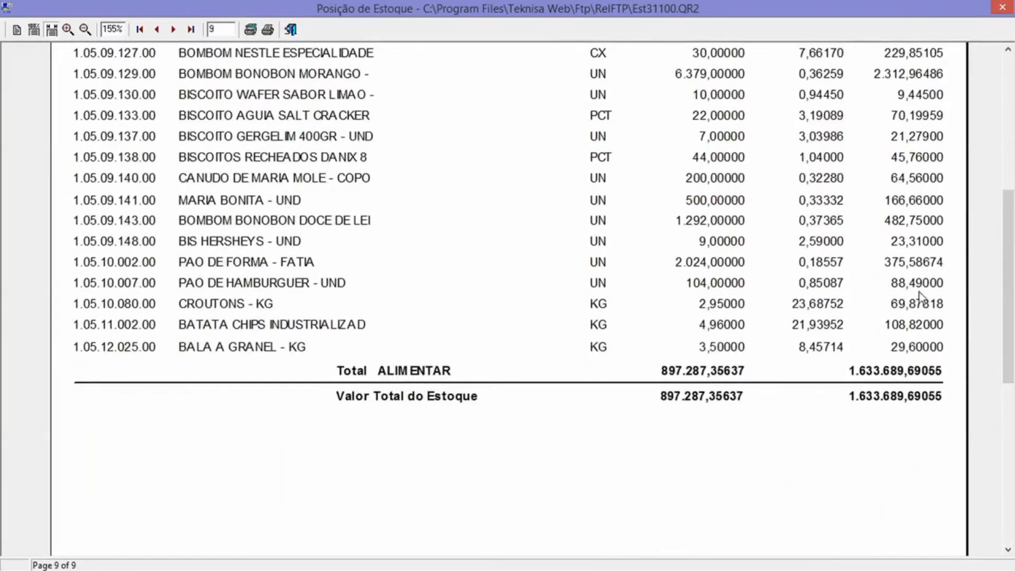
pyautogui.moveTo(1011, 280); pyautogui.dragTo(1011, 145)
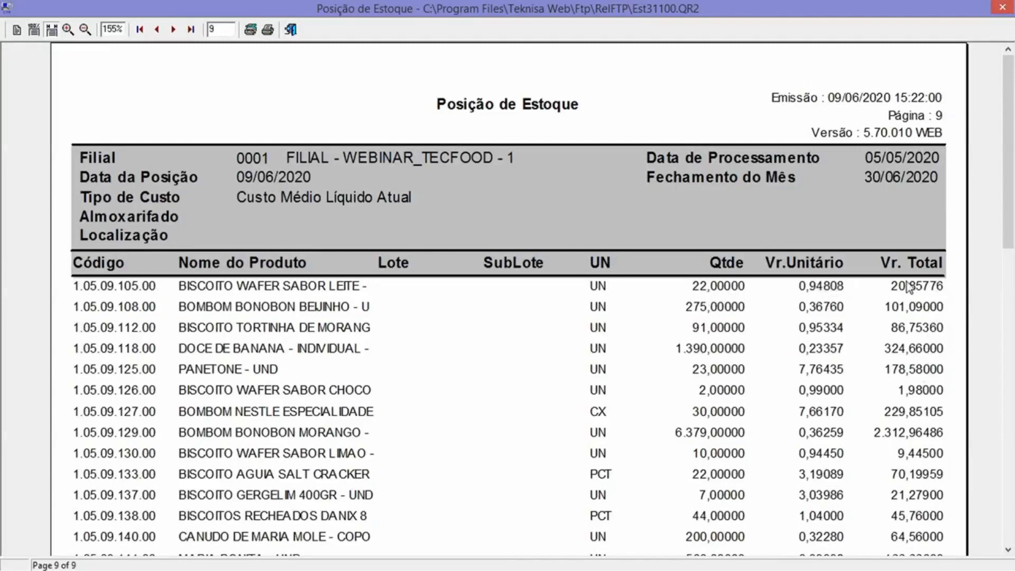
pyautogui.moveTo(1009, 204); pyautogui.dragTo(1010, 347)
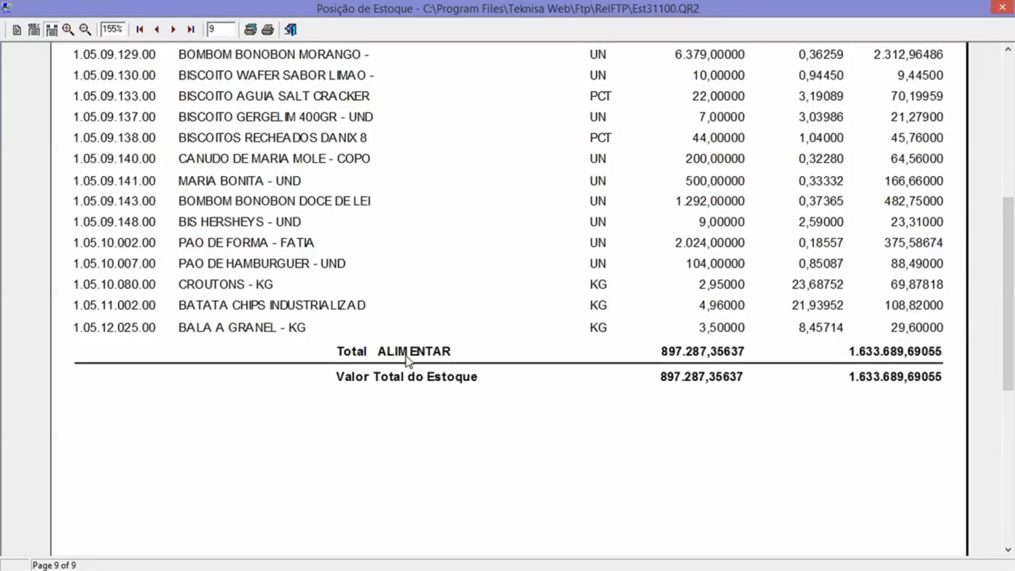
# Return to the report settings, set the totalization level to 2 and preview the stock position report again.
pyautogui.click(290, 30)
pyautogui.write('2')
pyautogui.click(345, 205)
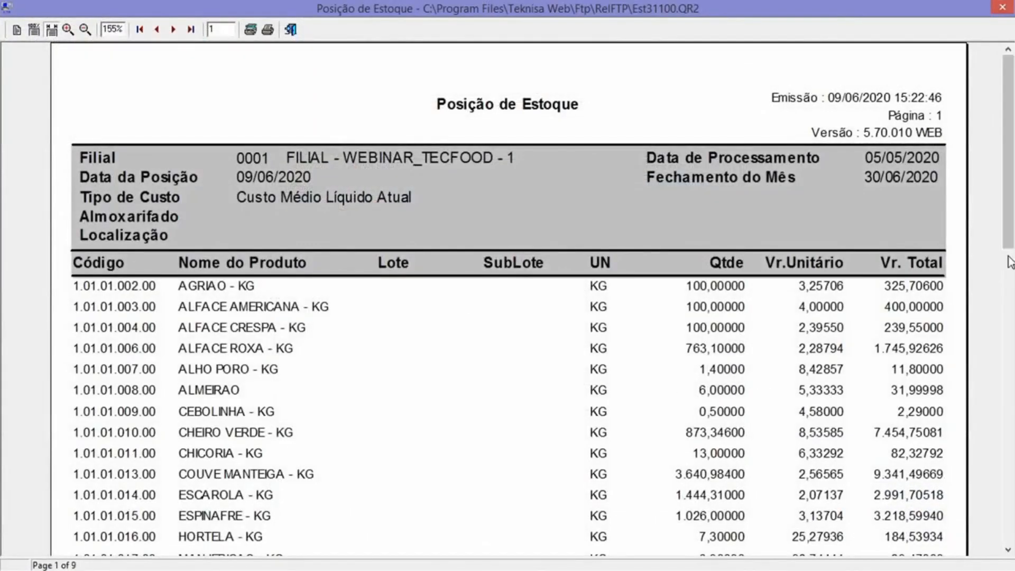
# Examine pages 1 to 4 of the report for the level 2 totals, such as HORTIFRUTIS IN NATURA and PERECIVEIS.
pyautogui.moveTo(1010, 233); pyautogui.dragTo(1010, 528)
pyautogui.click(172, 29)
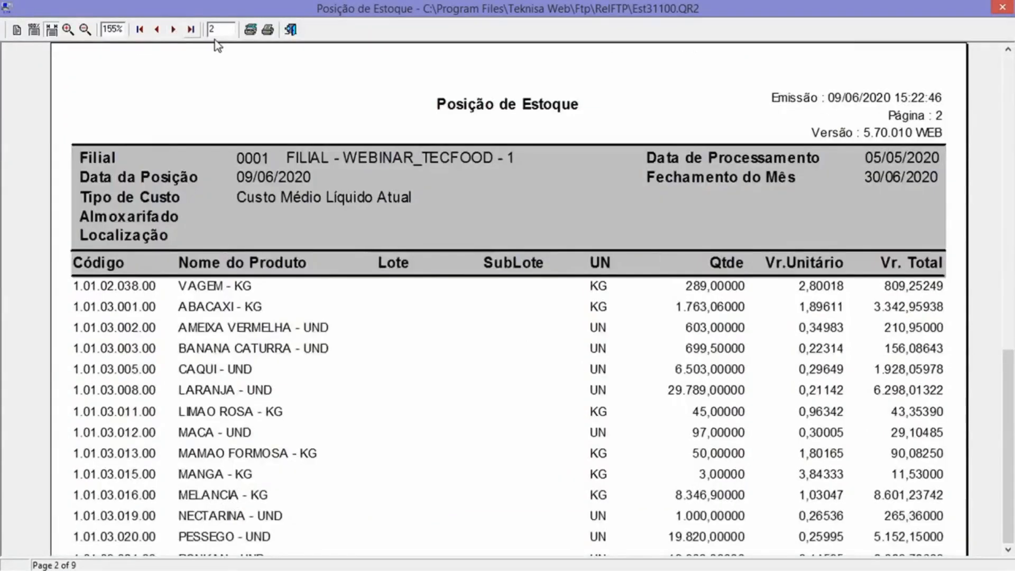
pyautogui.scroll(-5, 302, 381)
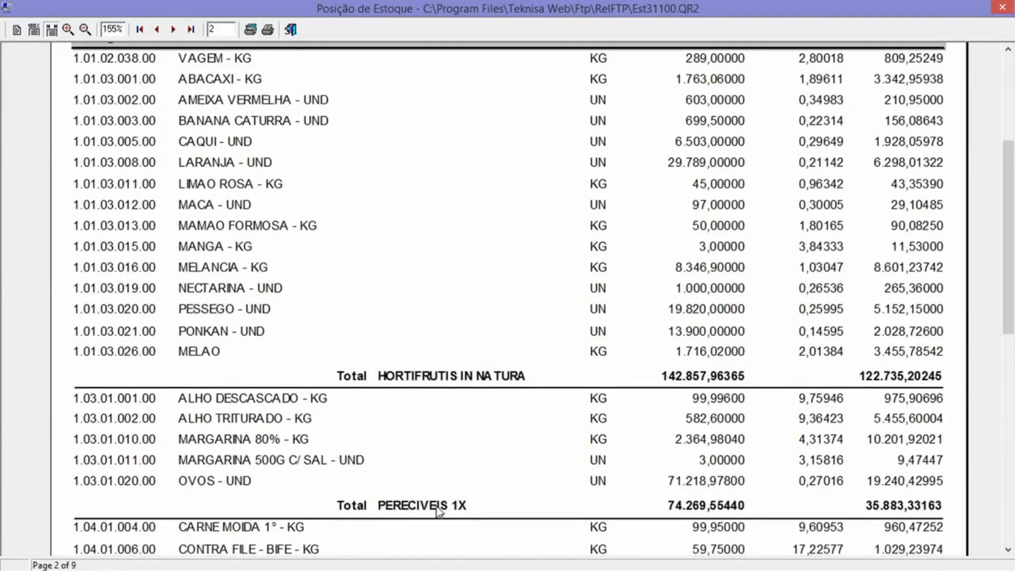
pyautogui.scroll(-6, 984, 245)
pyautogui.scroll(-5, 984, 245)
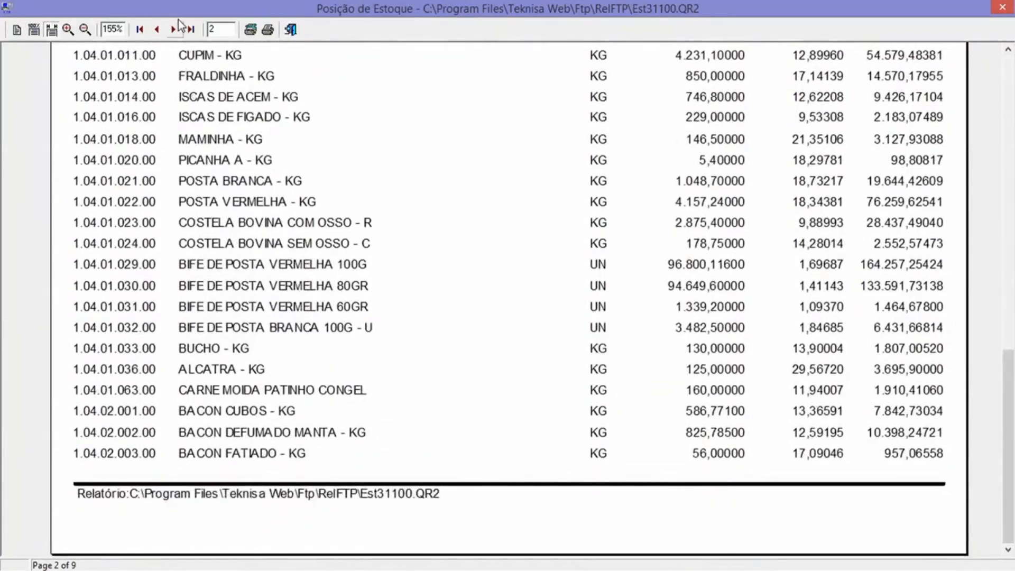
pyautogui.click(174, 29)
pyautogui.scroll(-7, 981, 219)
pyautogui.scroll(-5, 67, 121)
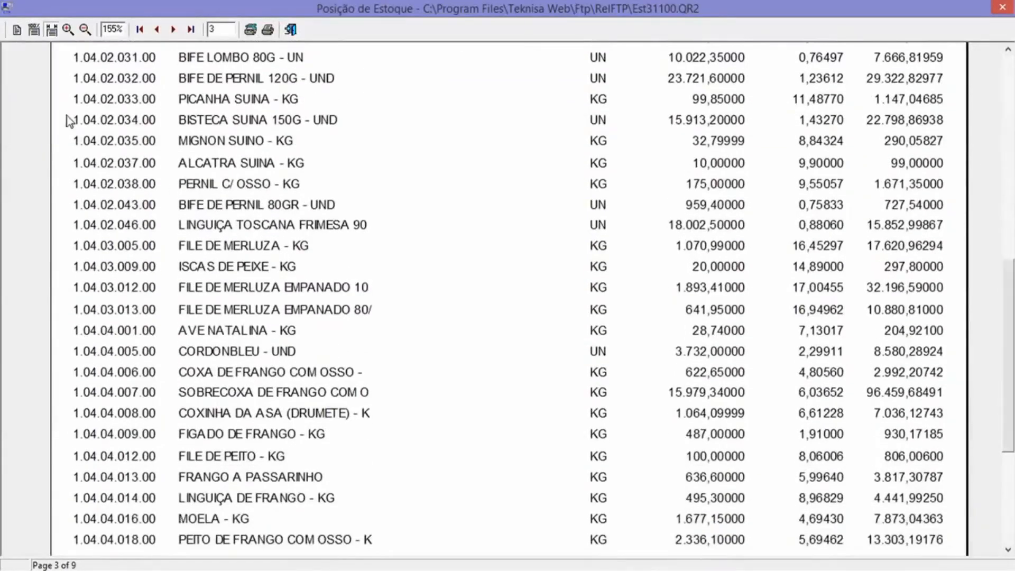
pyautogui.click(174, 29)
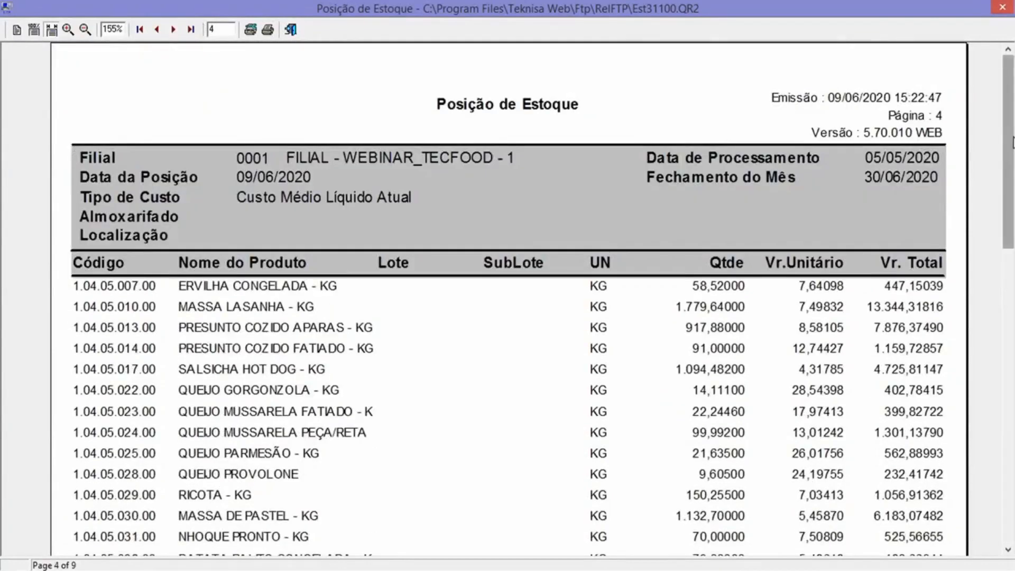
pyautogui.scroll(-18, 1013, 142)
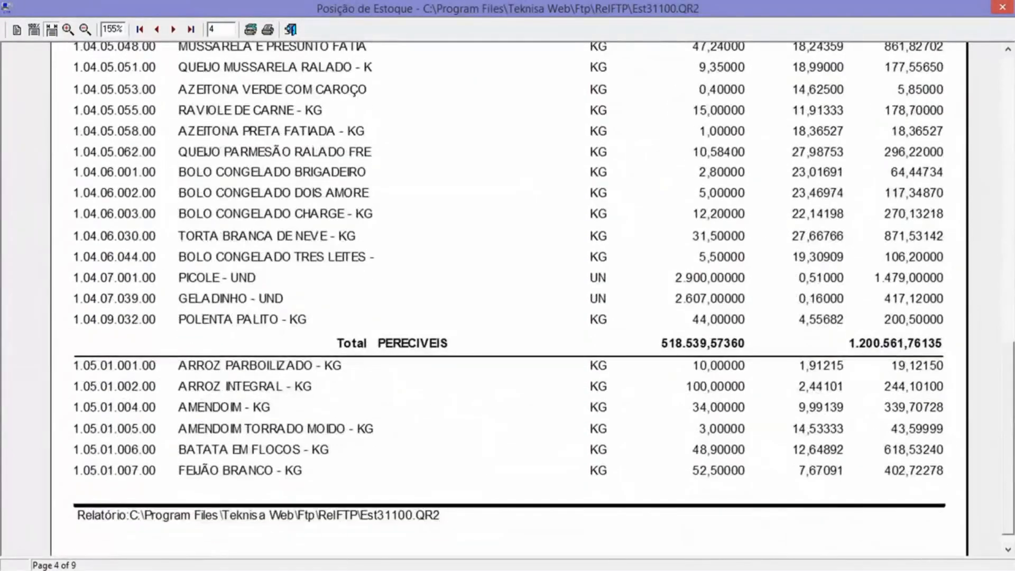
pyautogui.scroll(-1, 762, 410)
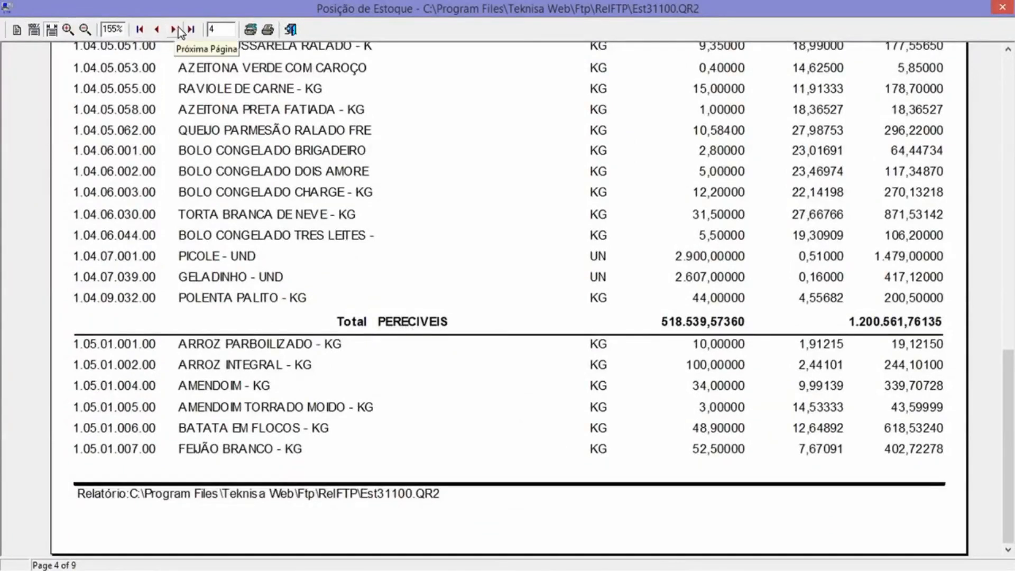
# Set the totalization level to 5, preview the report with totals per product, and close the report.
pyautogui.click(290, 29)
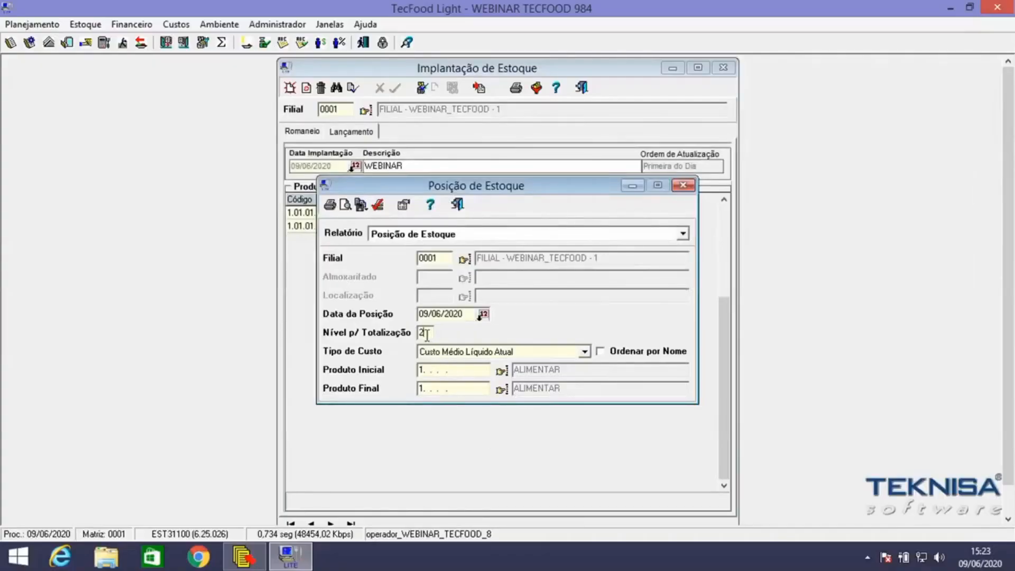
pyautogui.press('BackSpace')
pyautogui.write('5')
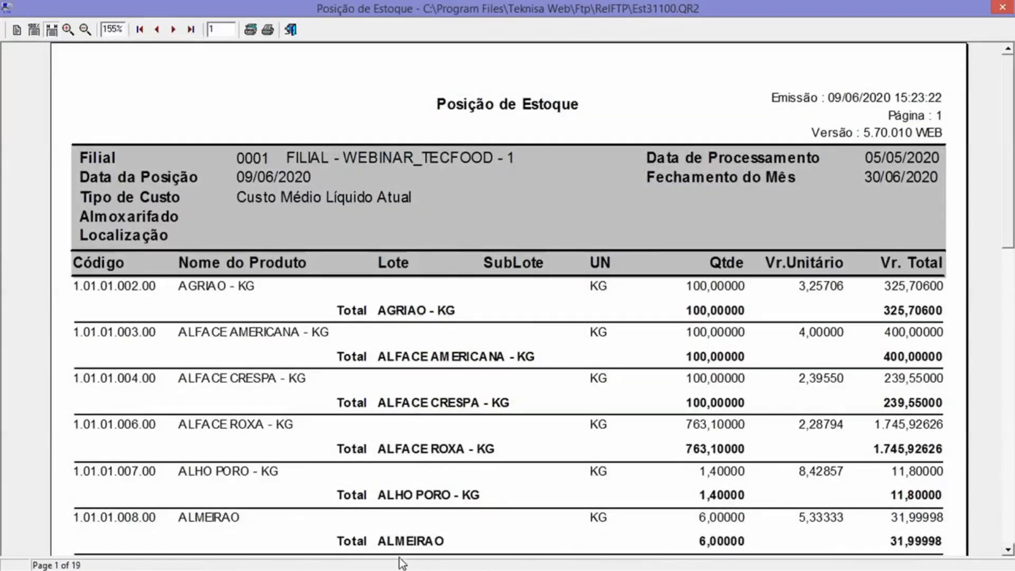
pyautogui.click(293, 30)
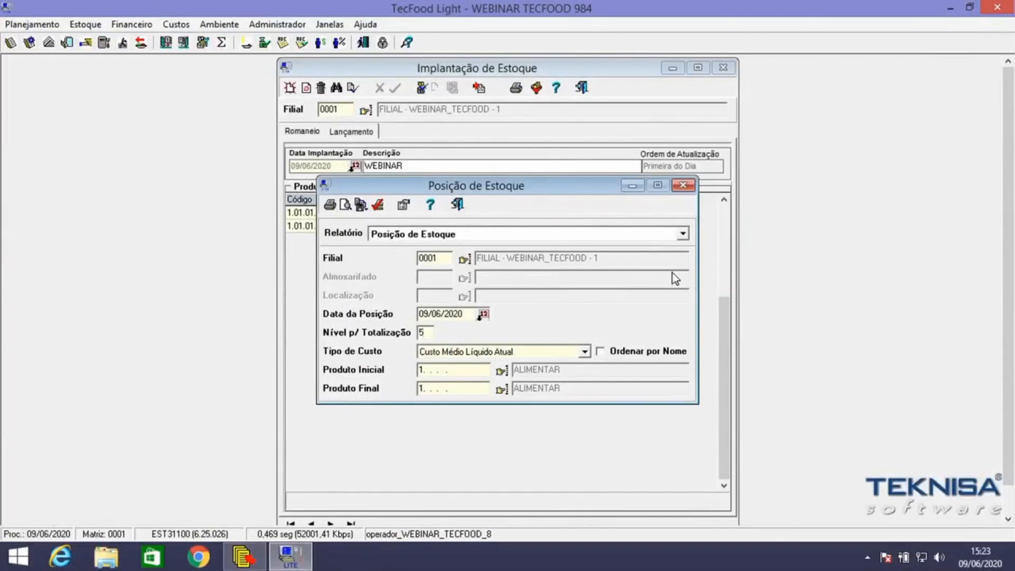
pyautogui.click(457, 204)
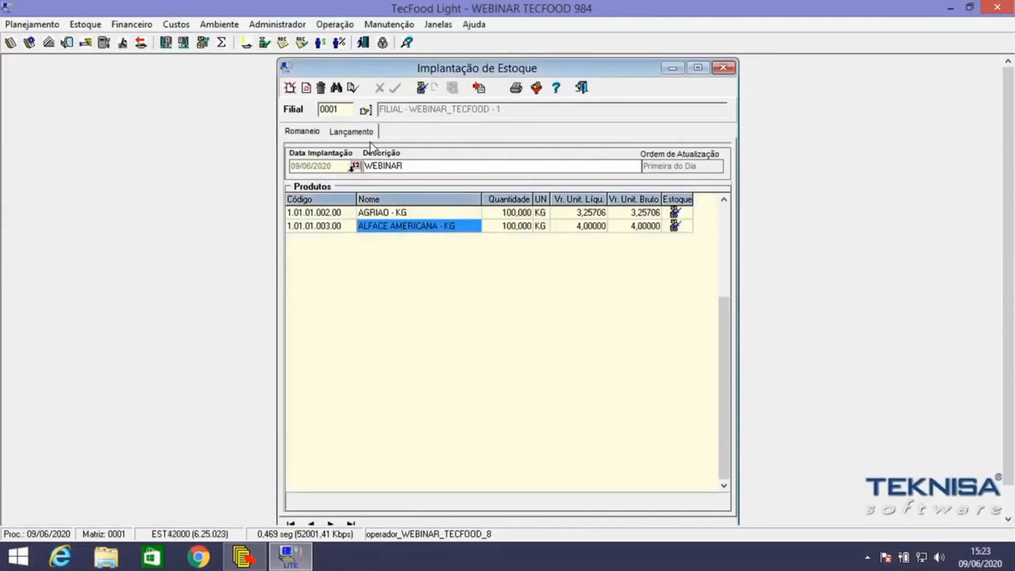
# Open the stock entry postings for branch 0001 with the default filter and start a new entry.
pyautogui.click(87, 26)
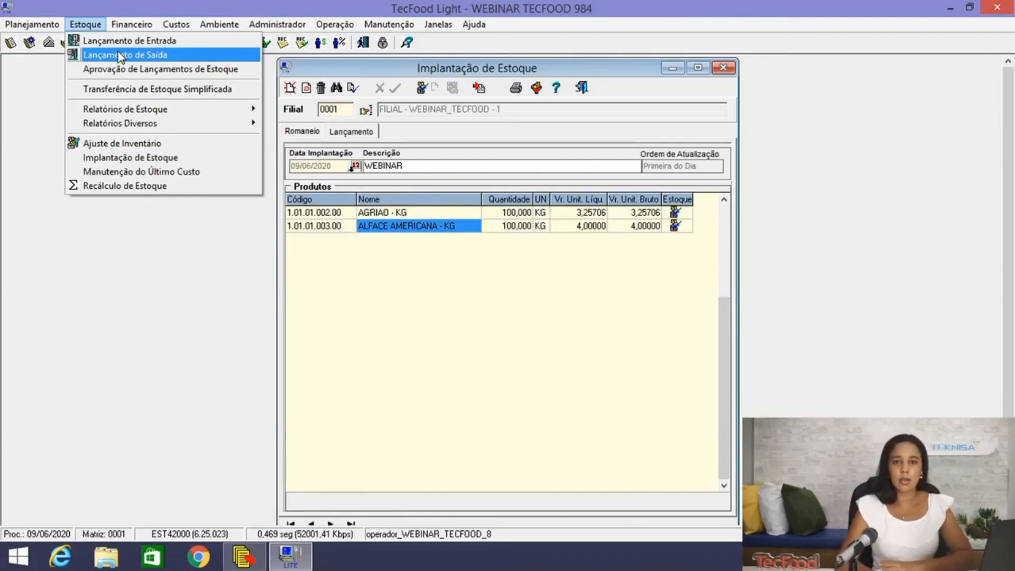
pyautogui.click(157, 43)
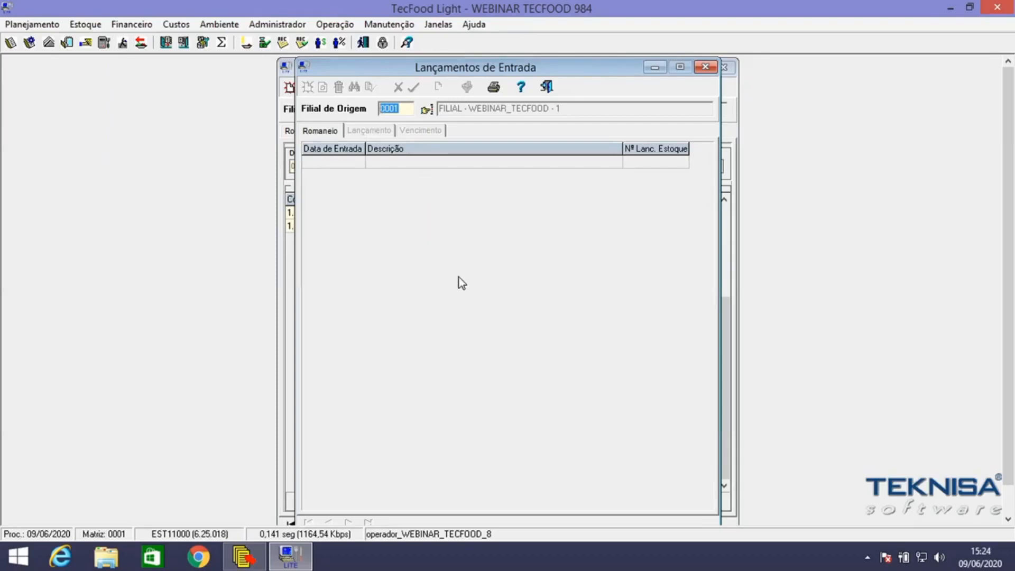
pyautogui.press('Return')
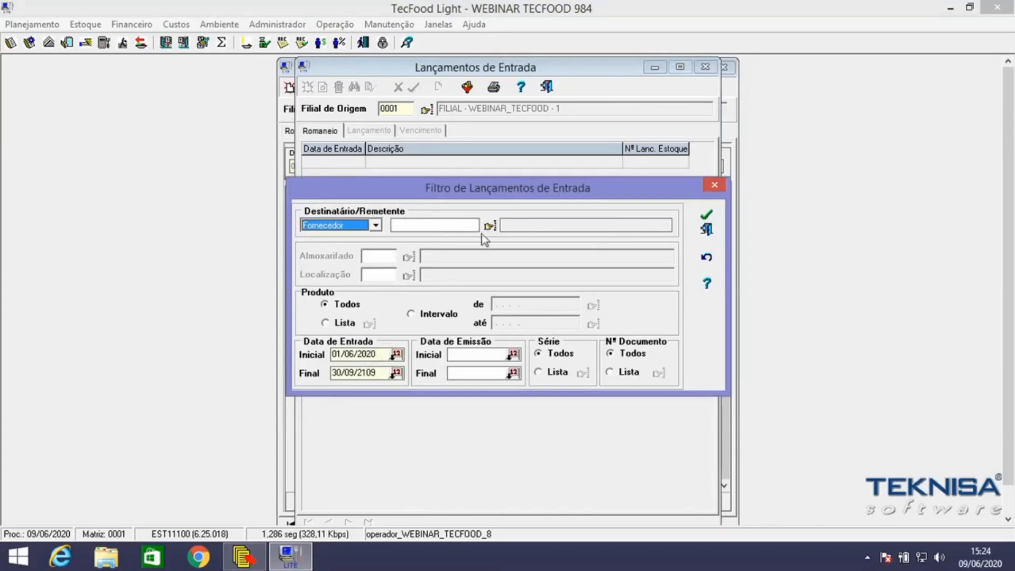
pyautogui.click(703, 218)
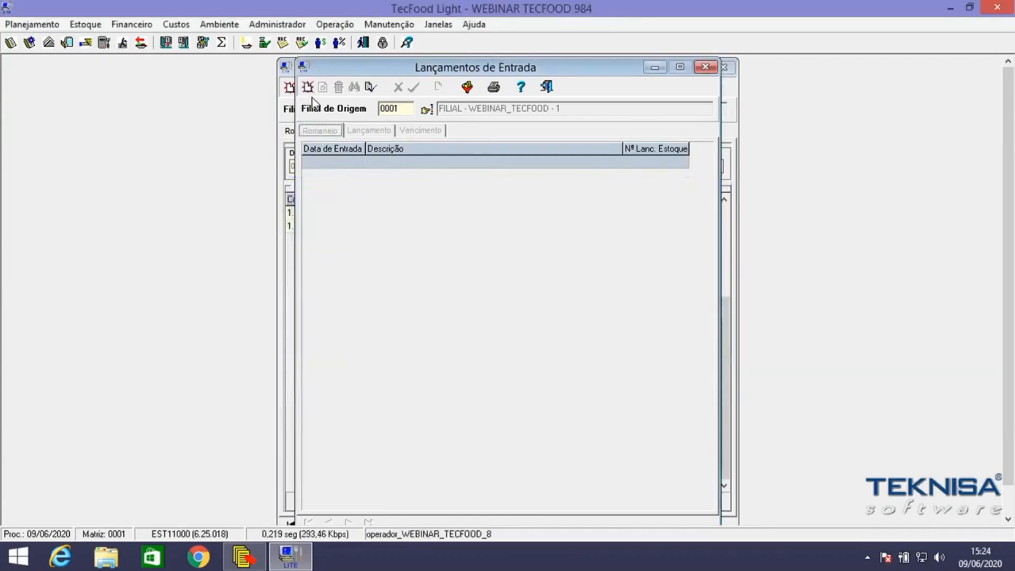
pyautogui.click(307, 87)
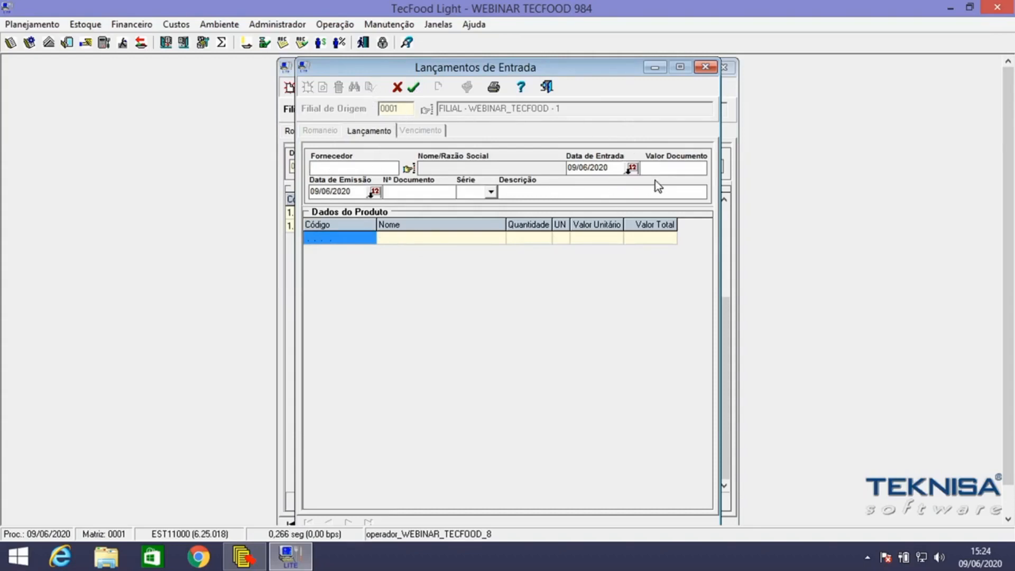
# Search the products for ARROZ and add ARROZ INTEGRAL - KG to the stock entry.
pyautogui.click(334, 239)
pyautogui.click(370, 237)
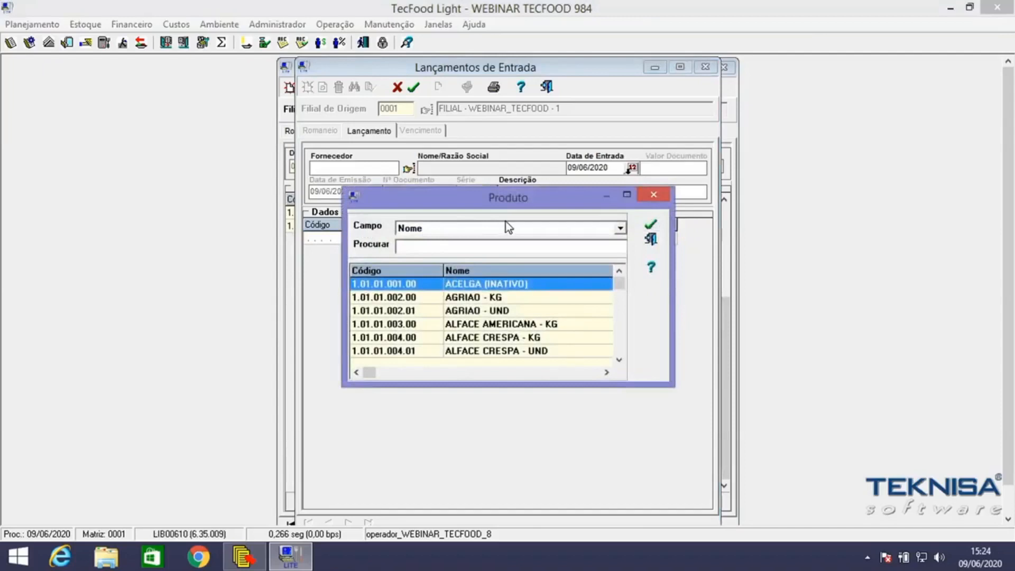
pyautogui.write('ARROZ')
pyautogui.click(550, 337)
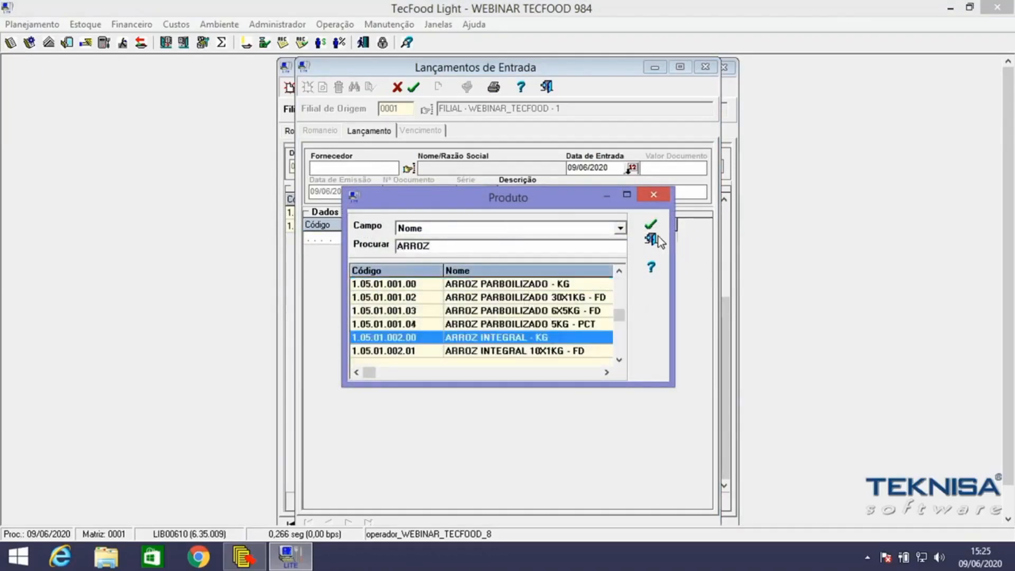
pyautogui.click(651, 224)
# Set the ARROZ INTEGRAL quantity to 100 KG and its unit value to 4,50.
pyautogui.click(519, 241)
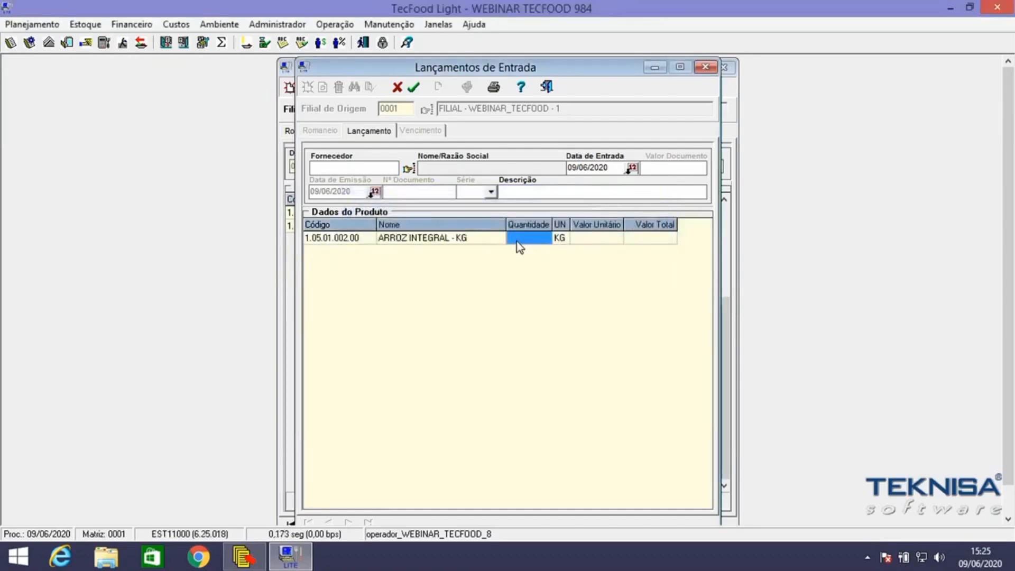
pyautogui.write('100')
pyautogui.click(607, 241)
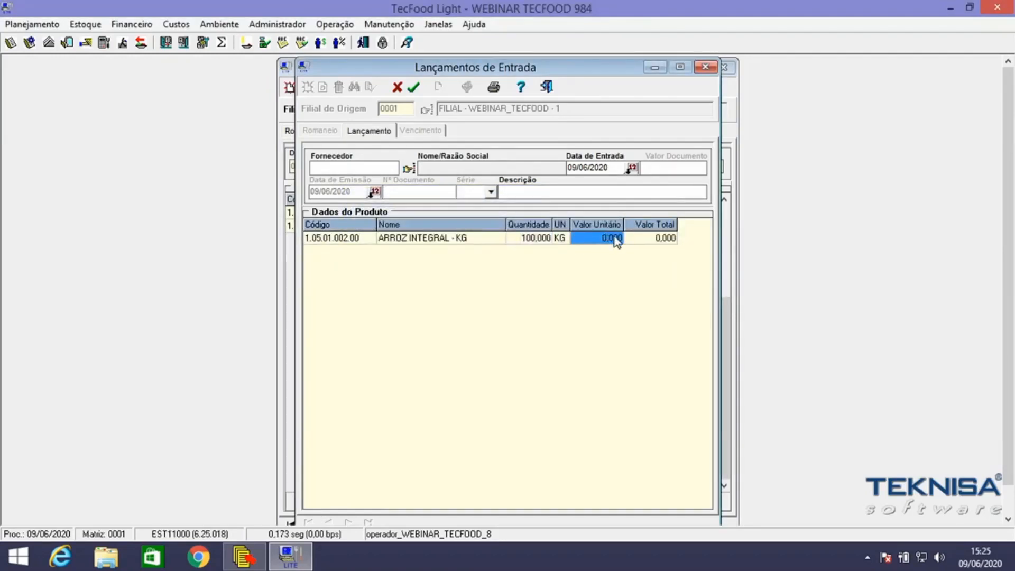
pyautogui.write('4,50')
pyautogui.click(648, 238)
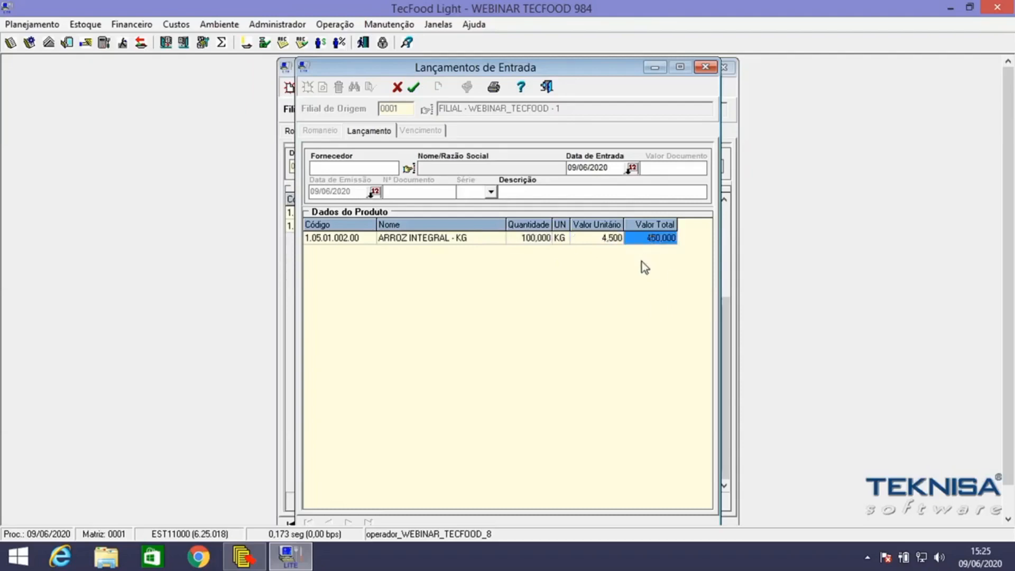
# Save the stock entry, accept the unit price despite the irregular price warning, and close the entry window.
pyautogui.click(413, 88)
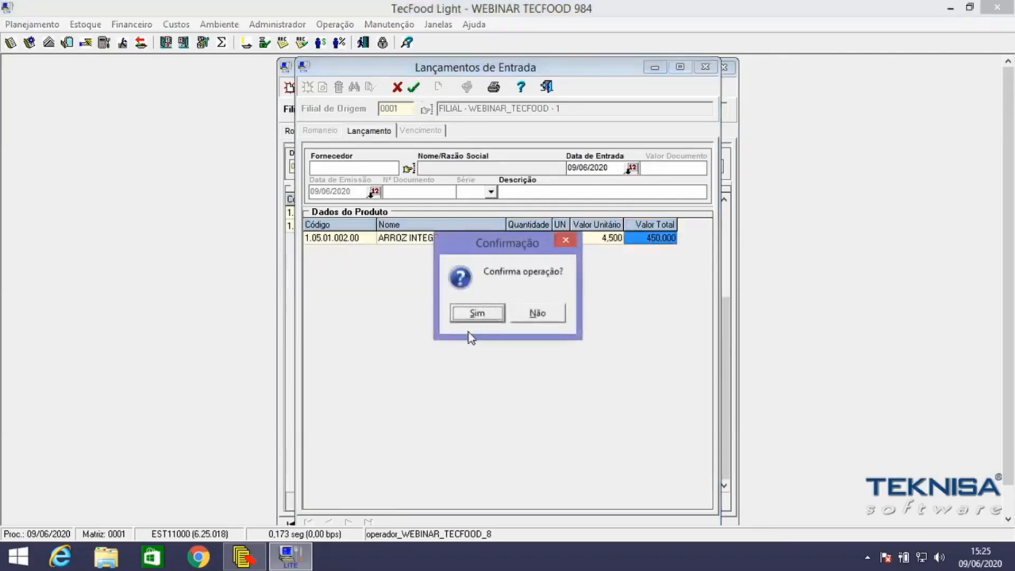
pyautogui.click(471, 317)
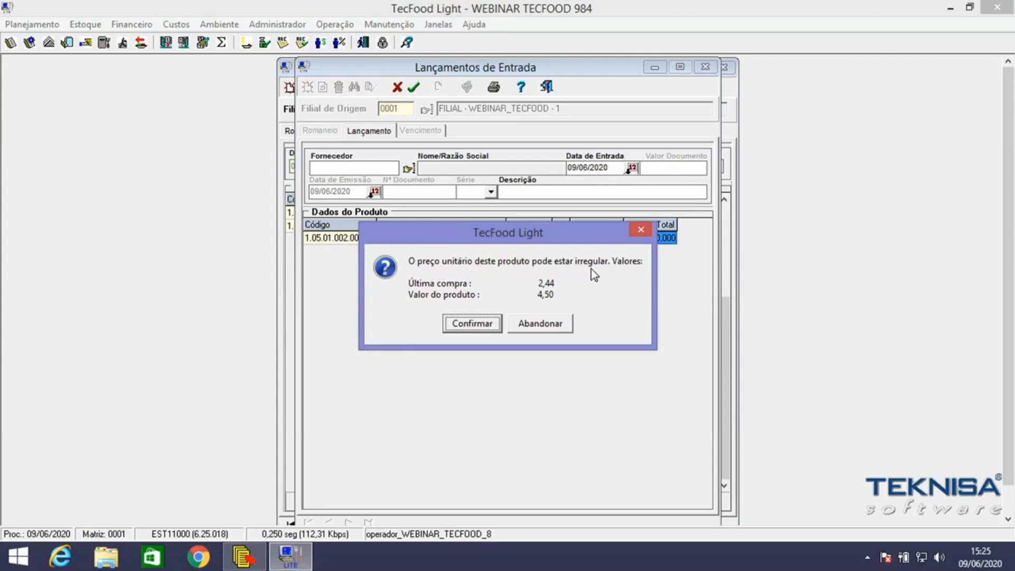
pyautogui.click(488, 325)
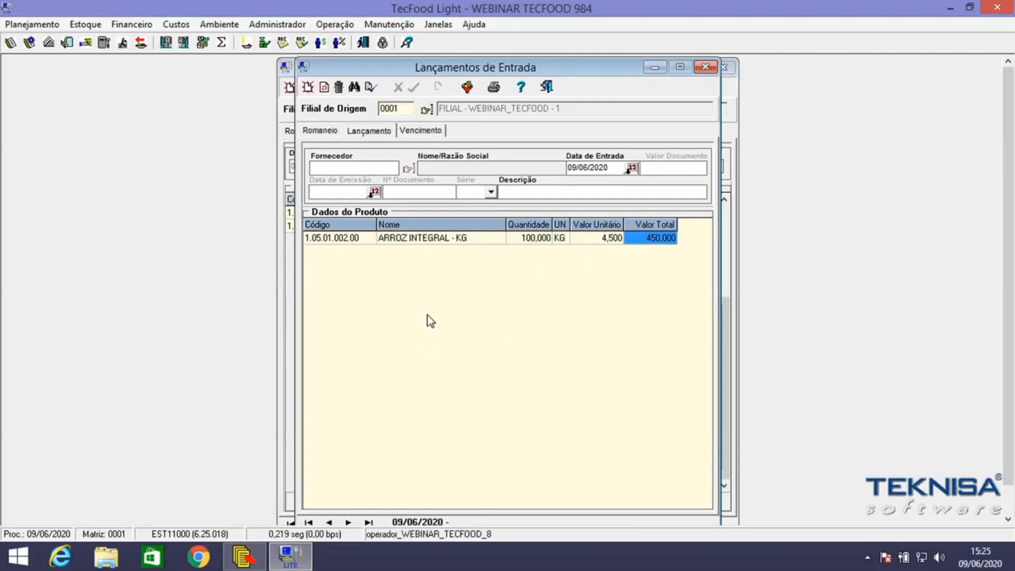
pyautogui.click(548, 88)
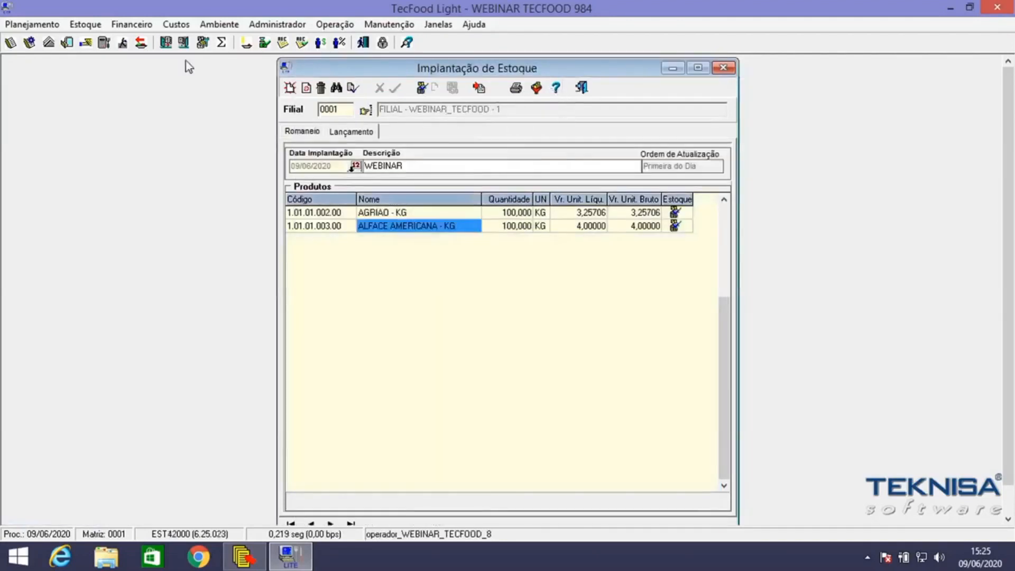
# Open the stock exit postings for branch 0001 with the default filter and start a new exit.
pyautogui.click(86, 25)
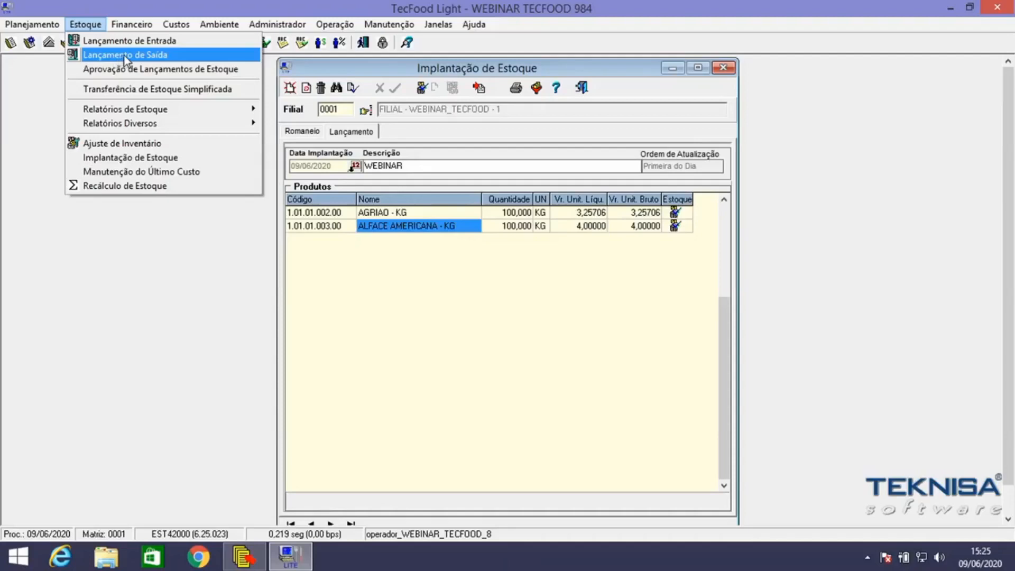
pyautogui.click(125, 55)
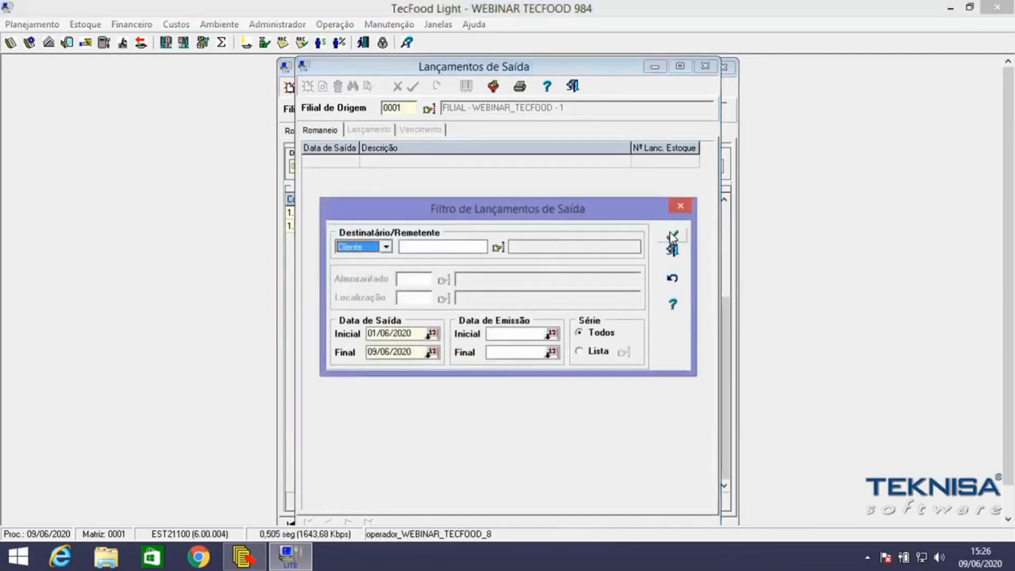
pyautogui.click(672, 237)
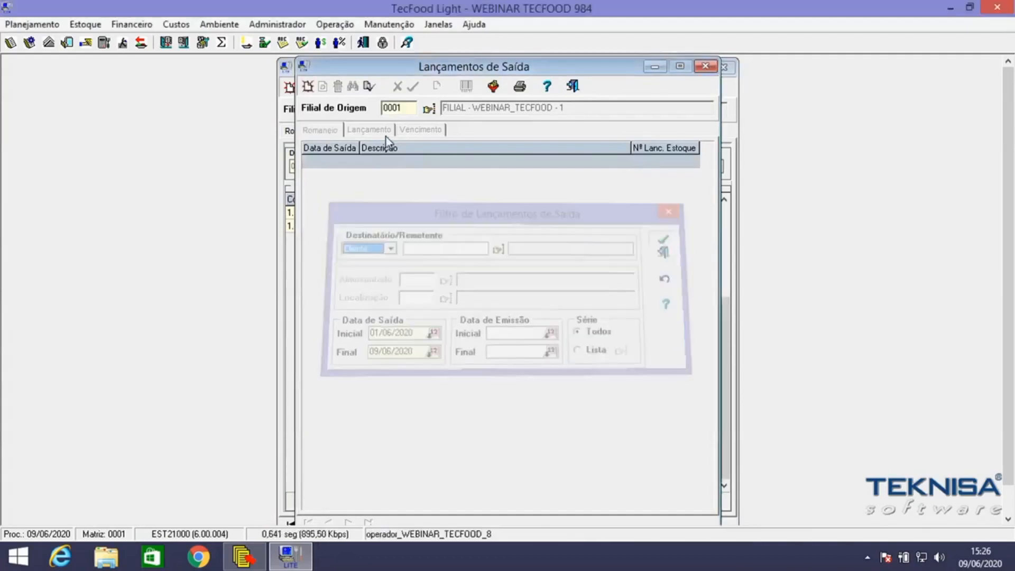
pyautogui.click(307, 86)
# Add AGRIAO - KG to the stock exit with a quantity of 1.
pyautogui.click(349, 236)
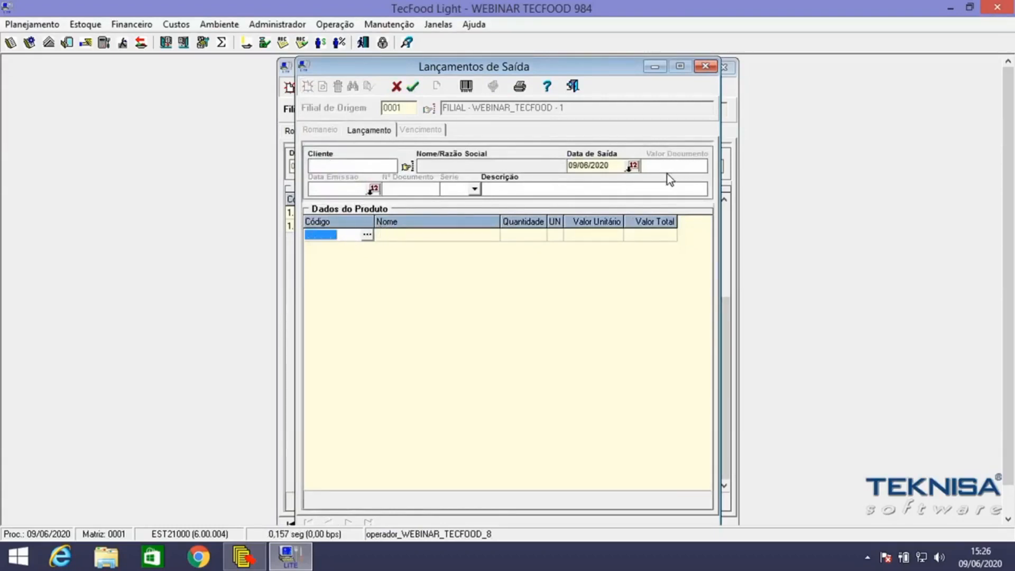
pyautogui.click(367, 235)
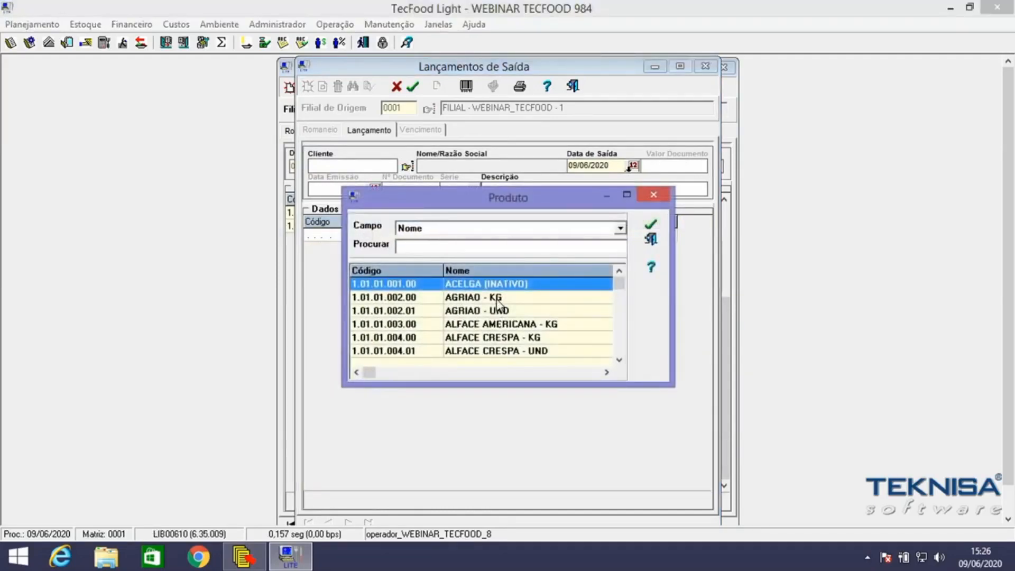
pyautogui.click(465, 297)
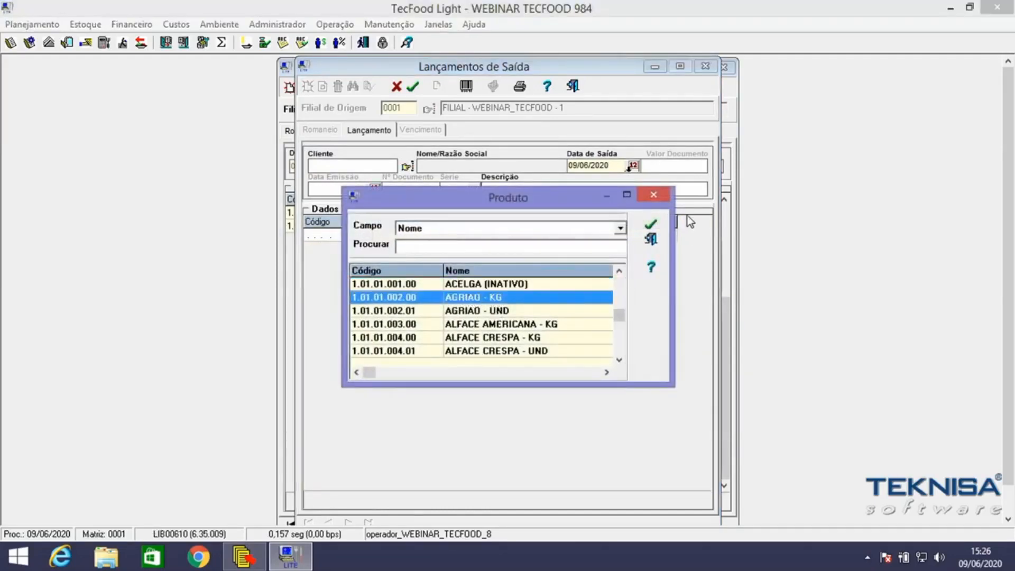
pyautogui.click(651, 224)
pyautogui.click(530, 238)
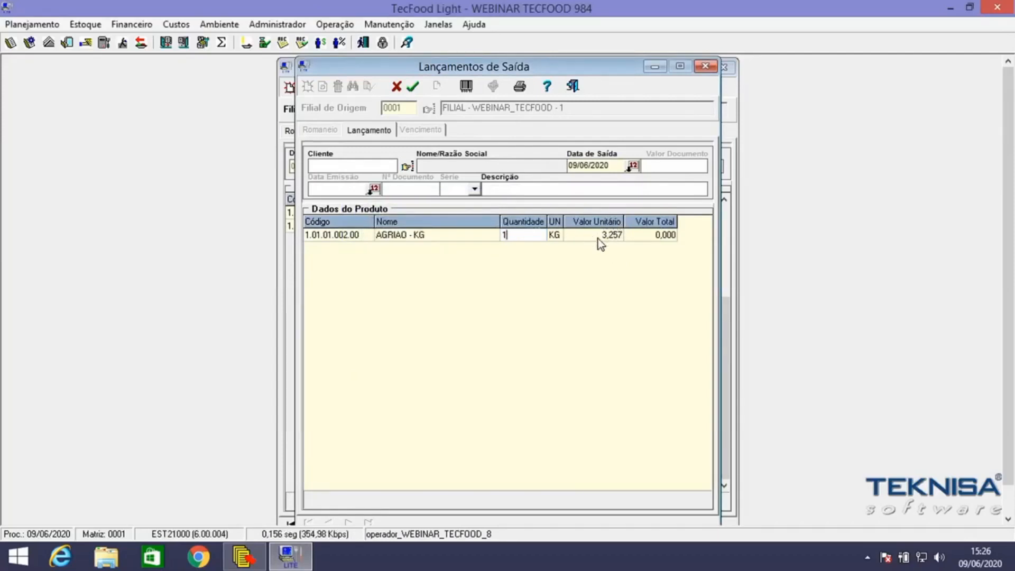
# Save and confirm the AGRIAO stock exit, and close the exit window.
pyautogui.click(412, 88)
pyautogui.click(477, 314)
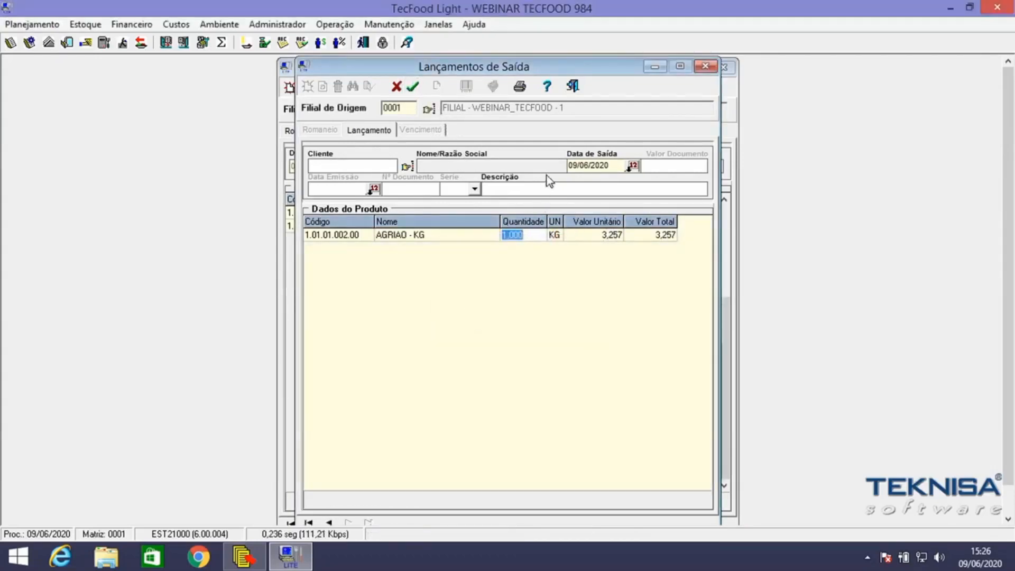
pyautogui.click(581, 89)
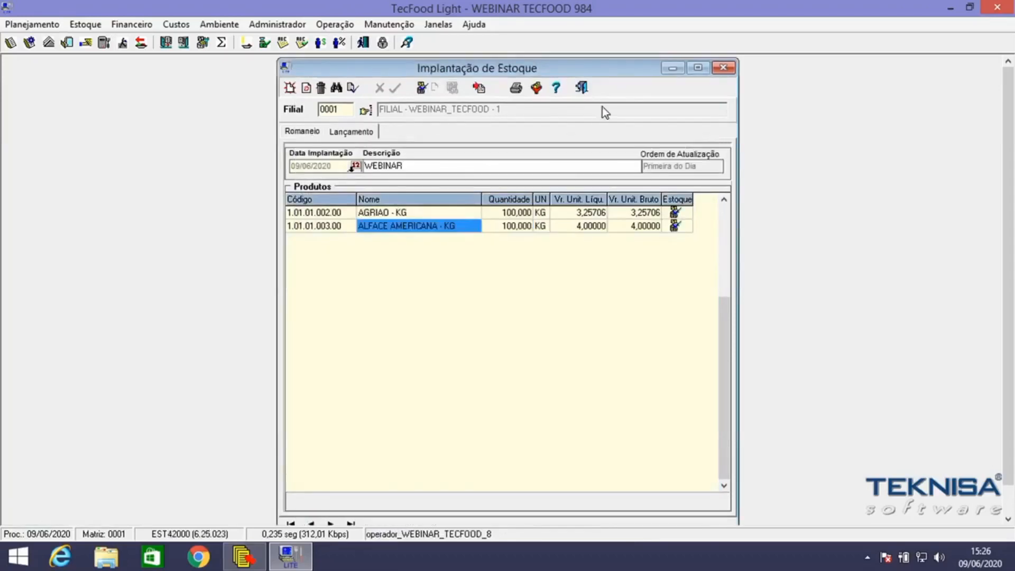
# Close the stock implantation window and open the stock movement report, choosing the Movimentação de Estoque - Analítico version.
pyautogui.click(585, 90)
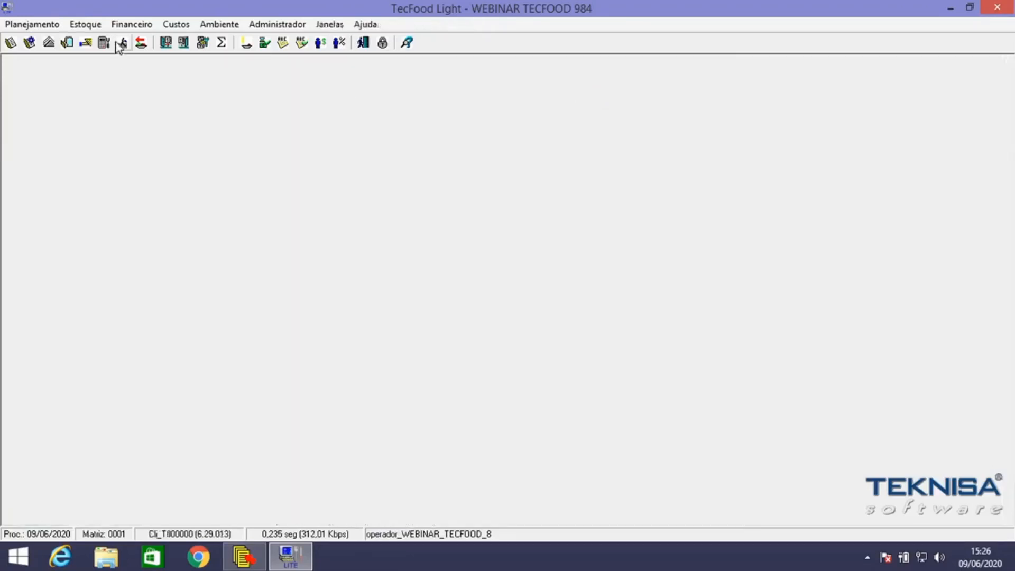
pyautogui.click(85, 24)
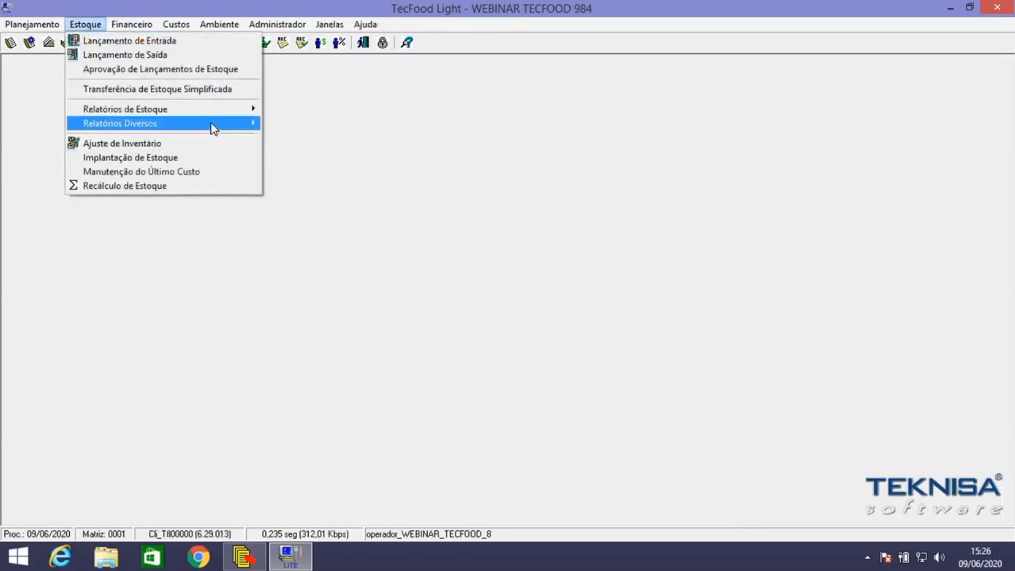
pyautogui.moveTo(238, 109)
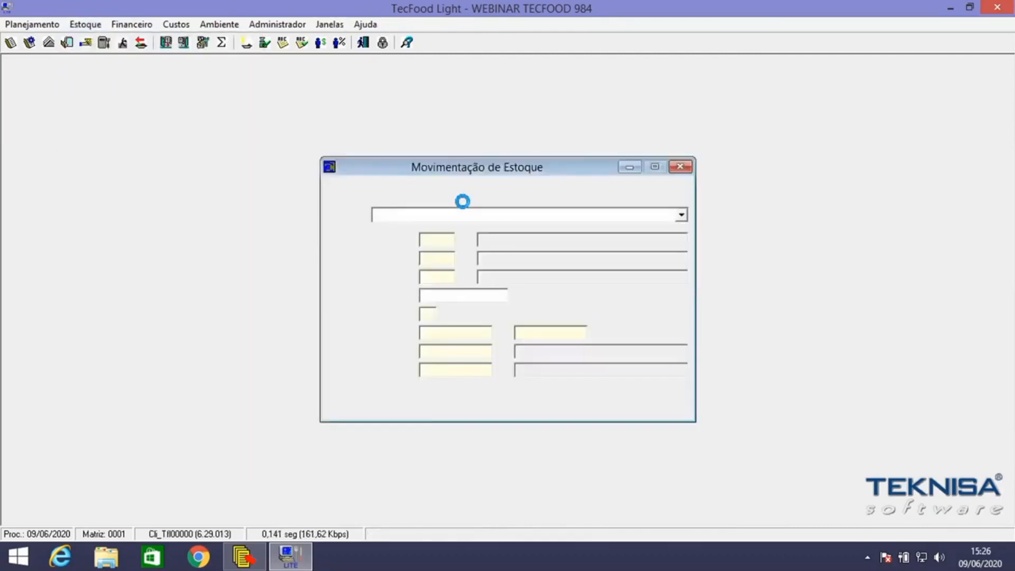
pyautogui.click(546, 218)
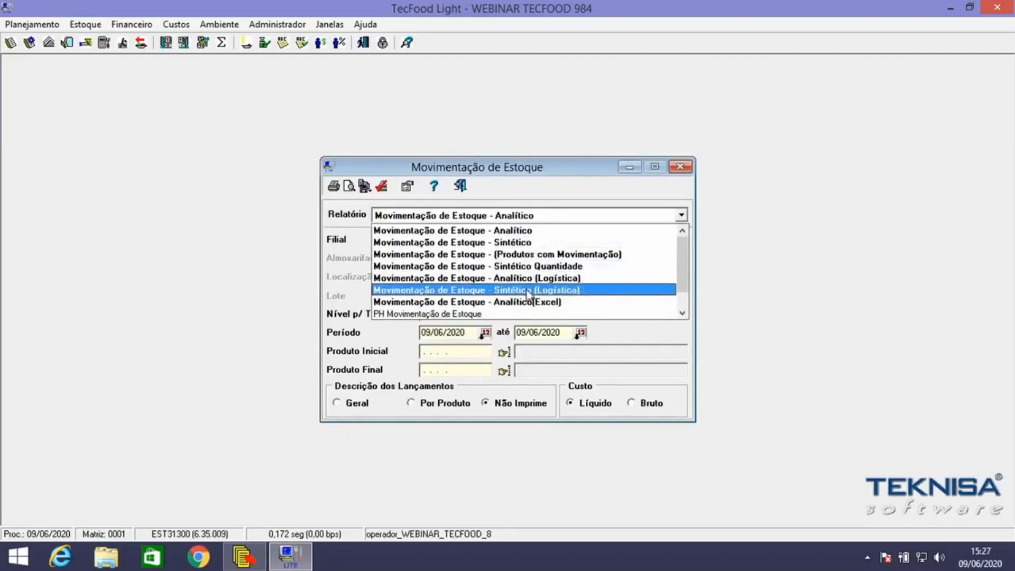
pyautogui.click(521, 231)
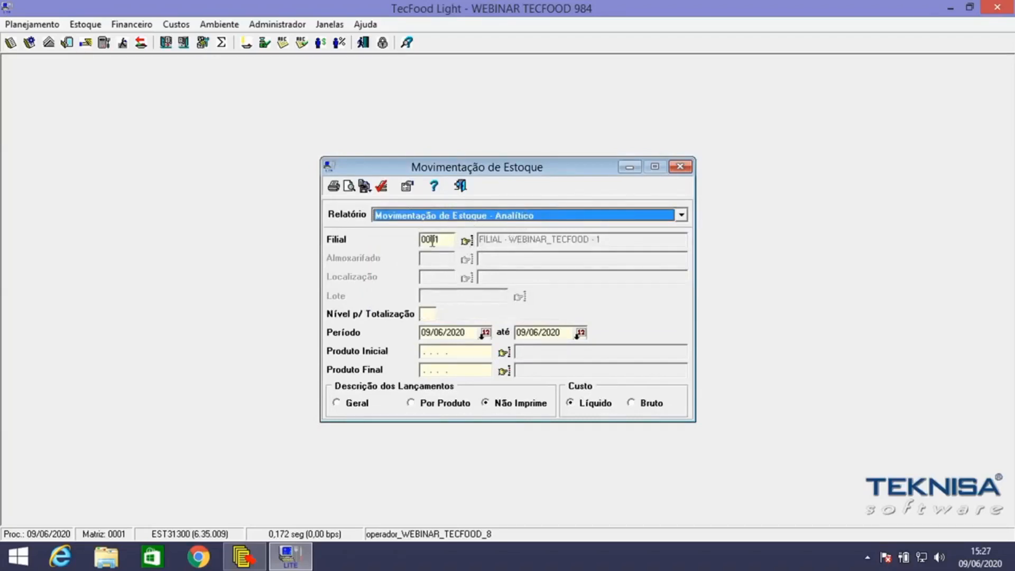
# Set the movement report's totalization level to 2 and both the initial and final product to group 1 (ALIMENTAR).
pyautogui.click(429, 314)
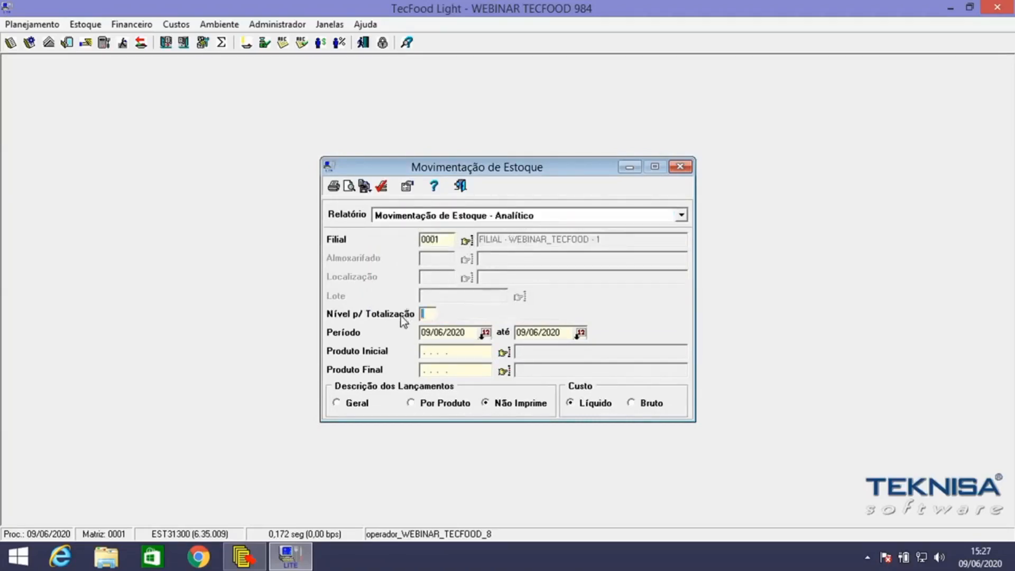
pyautogui.write('2')
pyautogui.moveTo(453, 352); pyautogui.dragTo(374, 357)
pyautogui.write('1. . . .')
pyautogui.press('Tab')
pyautogui.write('1')
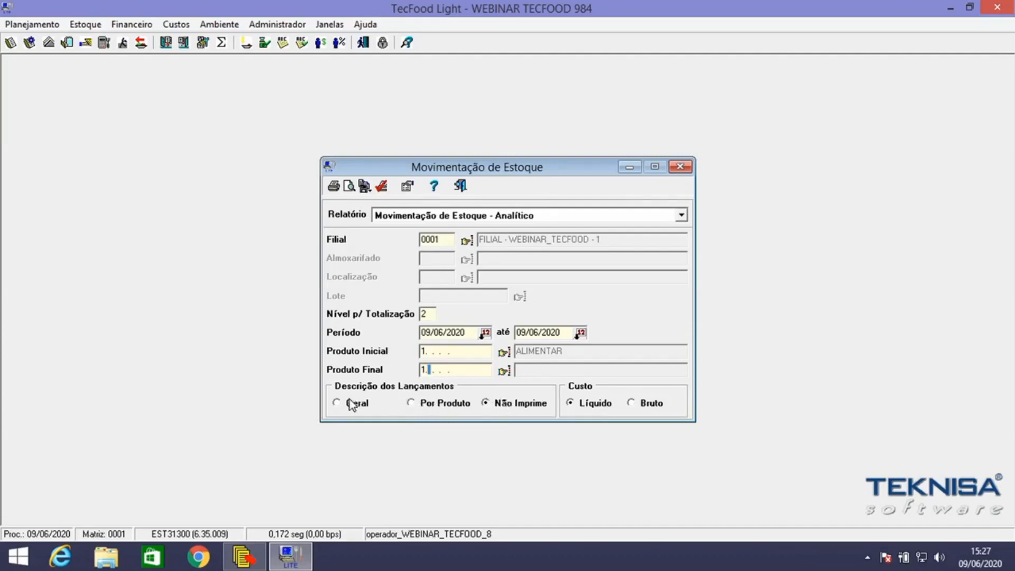
# Set the posting descriptions to Por Produto and the cost to Bruto, and preview the stock movement report.
pyautogui.click(409, 403)
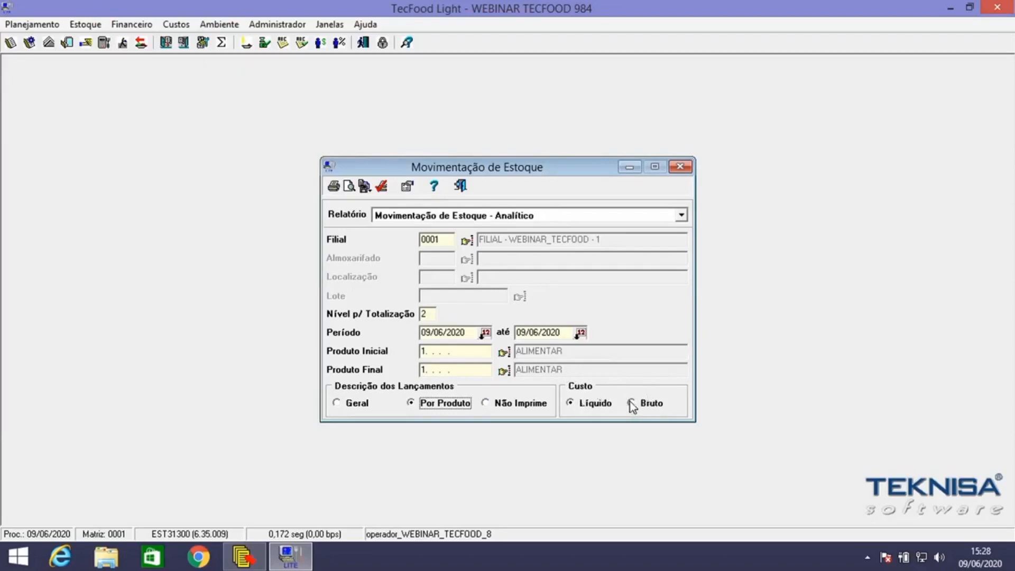
pyautogui.click(650, 404)
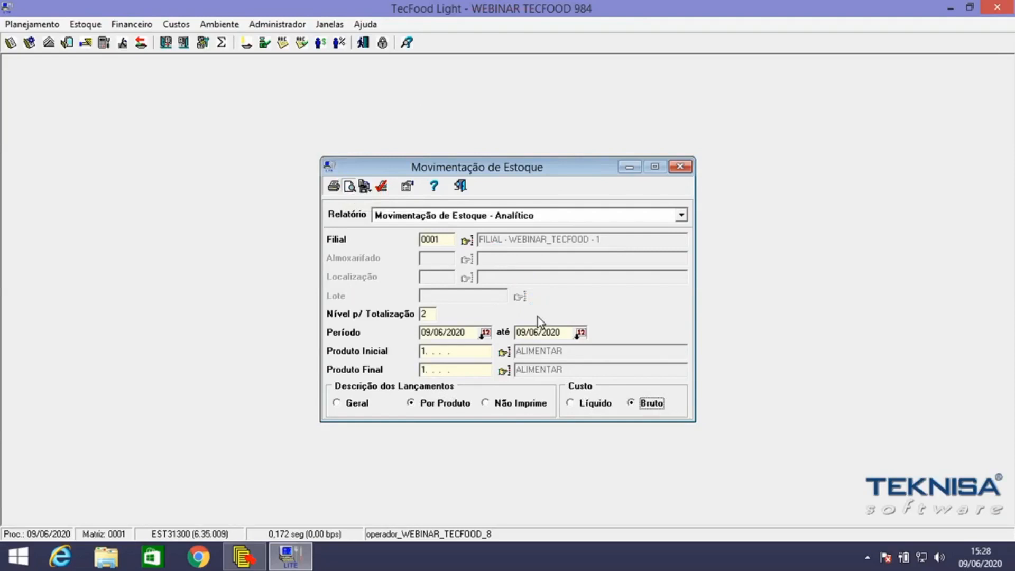
pyautogui.click(350, 187)
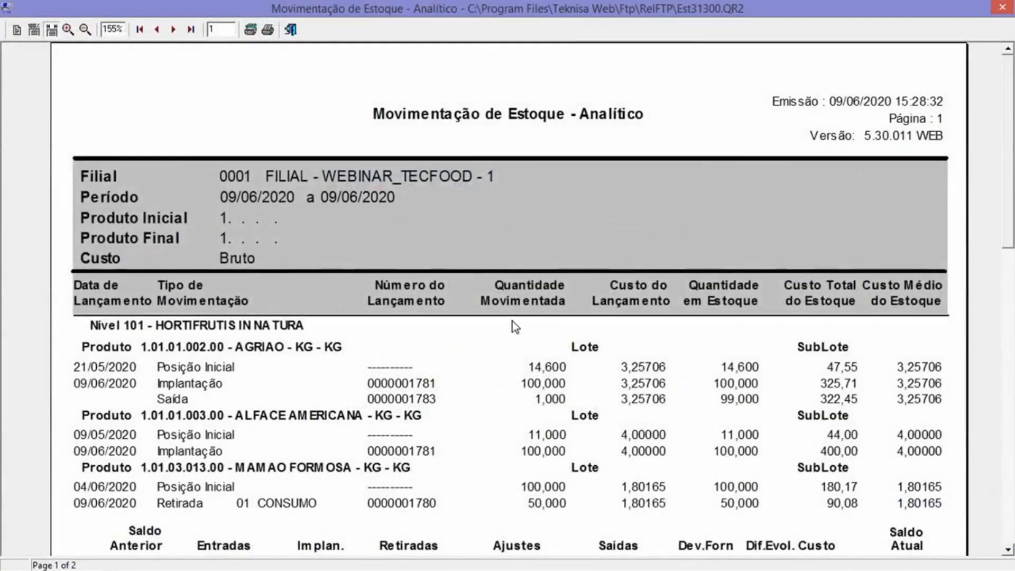
# Review the stock movement report from the product movements through the closing totals, and close the preview and the report window.
pyautogui.moveTo(1014, 214); pyautogui.dragTo(1013, 276)
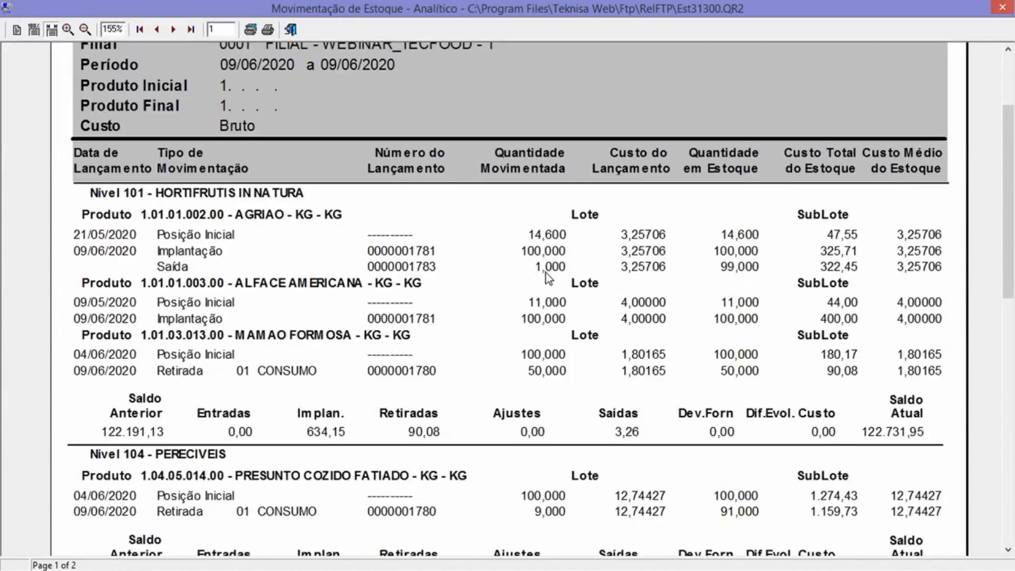
pyautogui.scroll(-1, 281, 355)
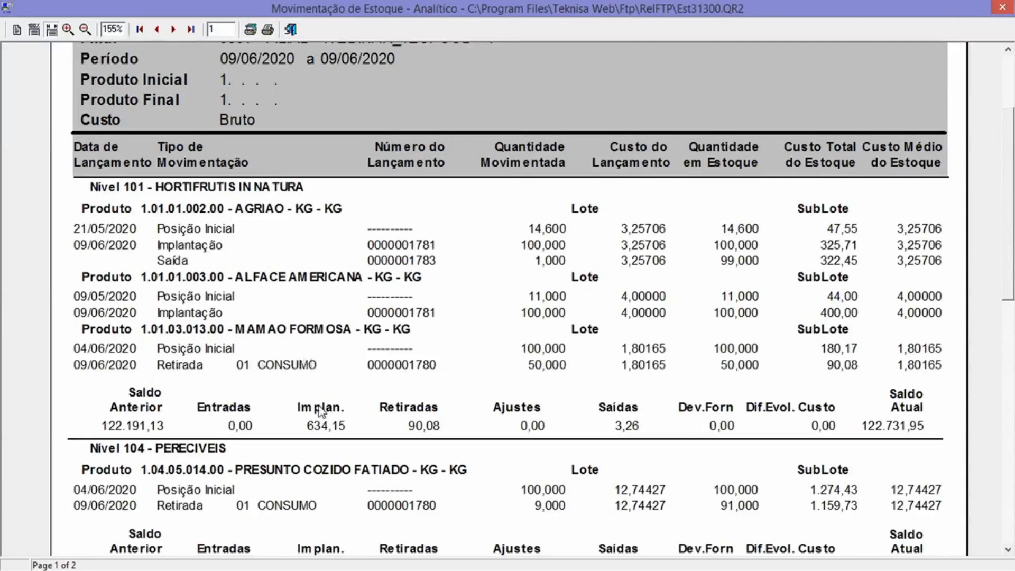
pyautogui.scroll(-3, 1008, 267)
pyautogui.moveTo(1007, 329); pyautogui.dragTo(988, 517)
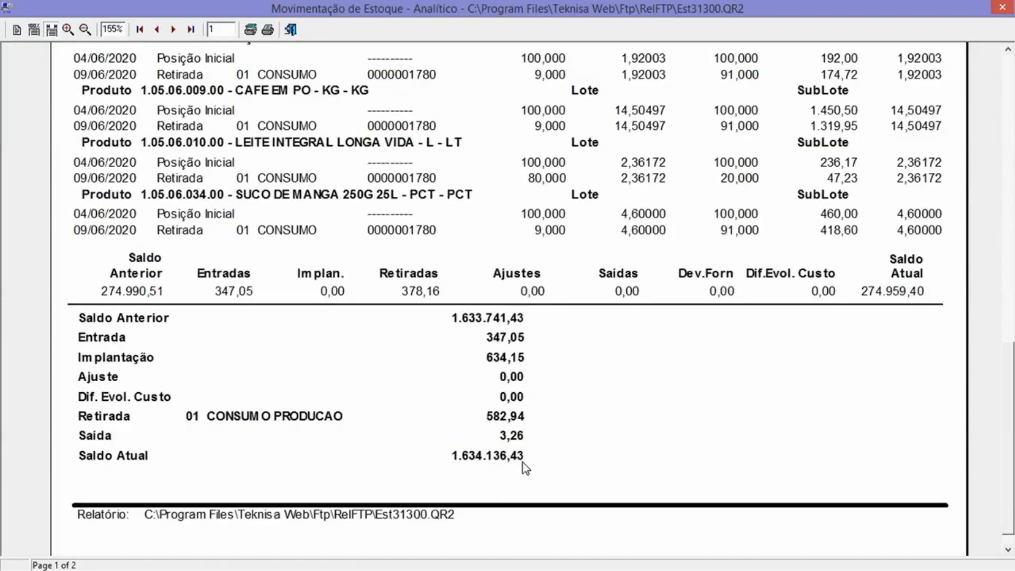
pyautogui.moveTo(1010, 416); pyautogui.dragTo(1010, 175)
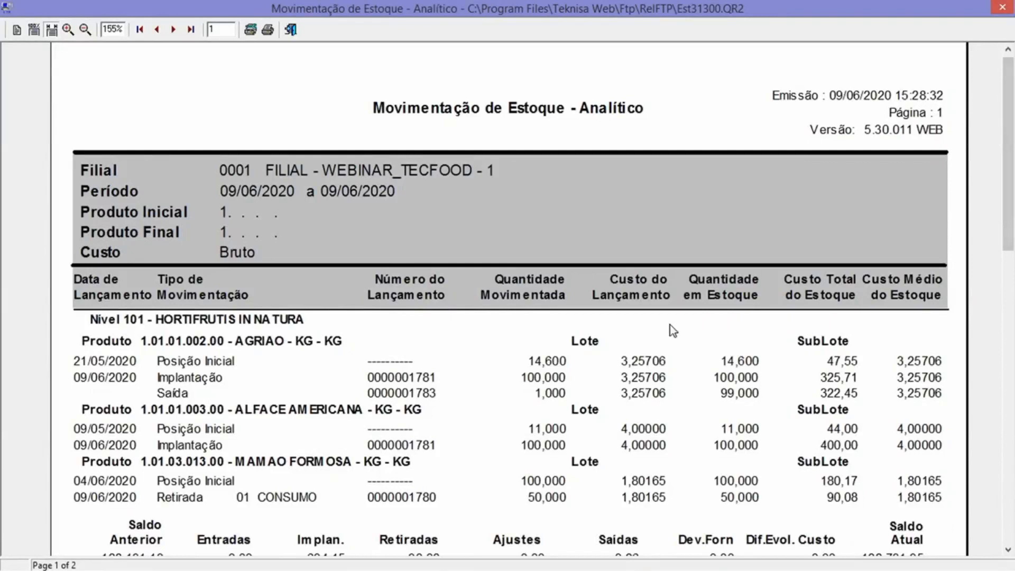
pyautogui.click(289, 31)
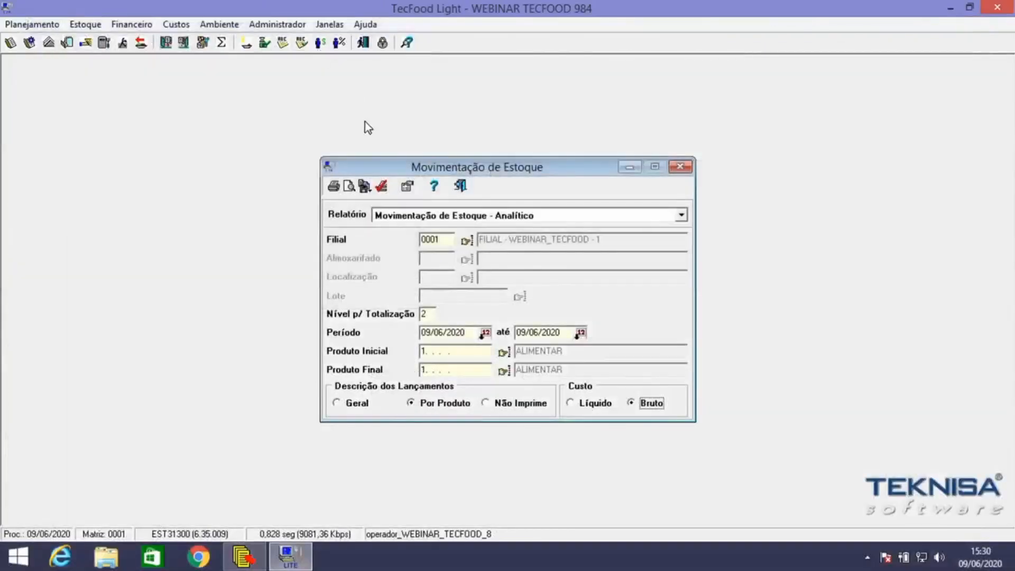
pyautogui.click(466, 189)
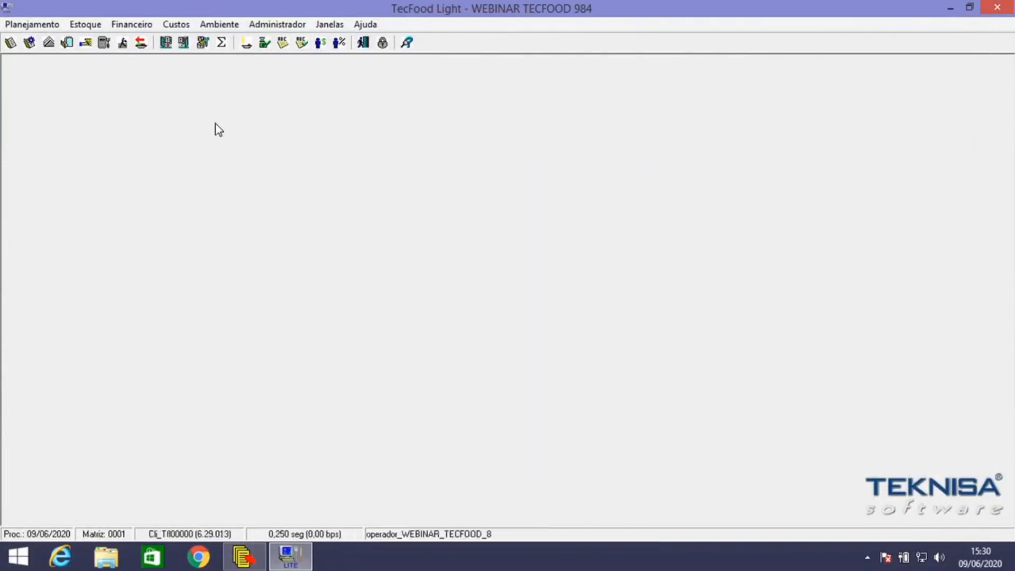
# Open last cost maintenance for branch 0001 with the default reference date and list the products filtered from 1 to 1 (ALIMENTAR).
pyautogui.click(86, 27)
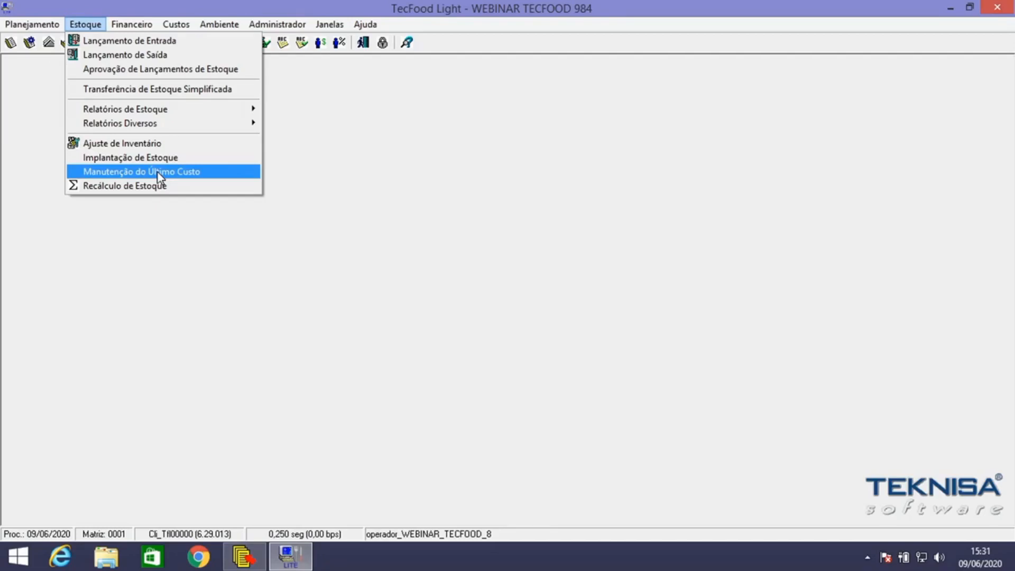
pyautogui.click(126, 171)
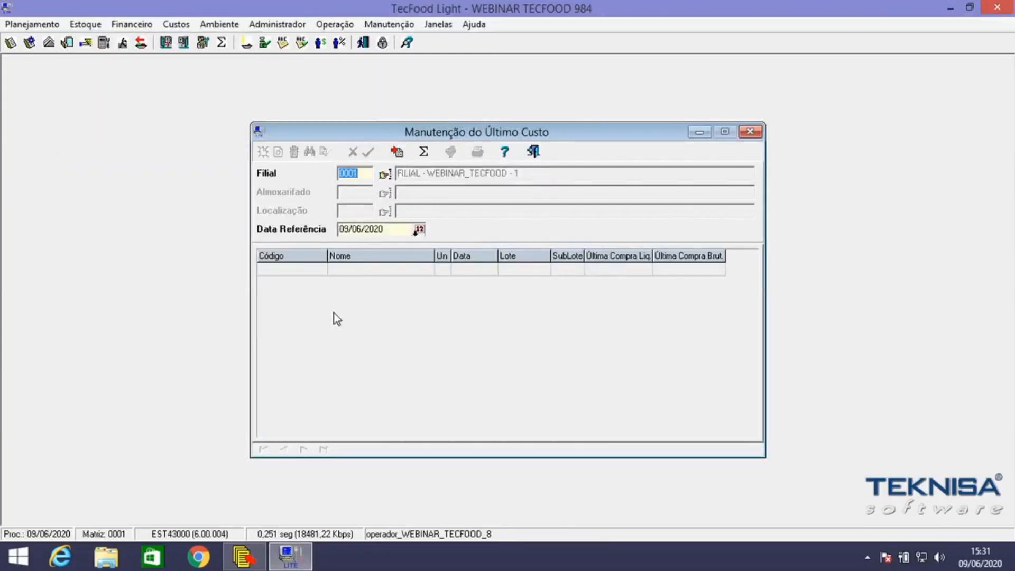
pyautogui.press('Tab')
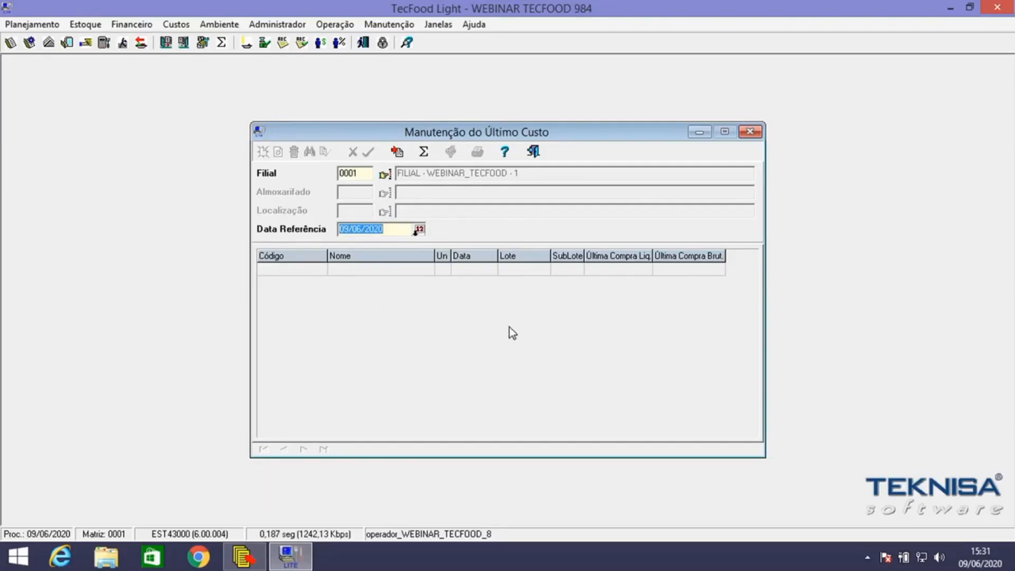
pyautogui.press('Tab')
pyautogui.write('1')
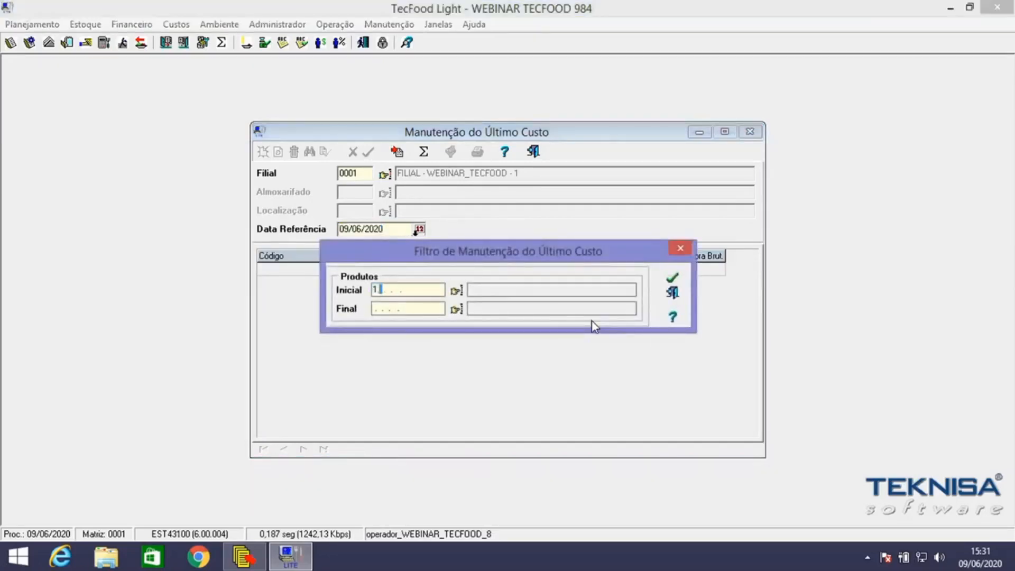
pyautogui.press('Tab')
pyautogui.write('1')
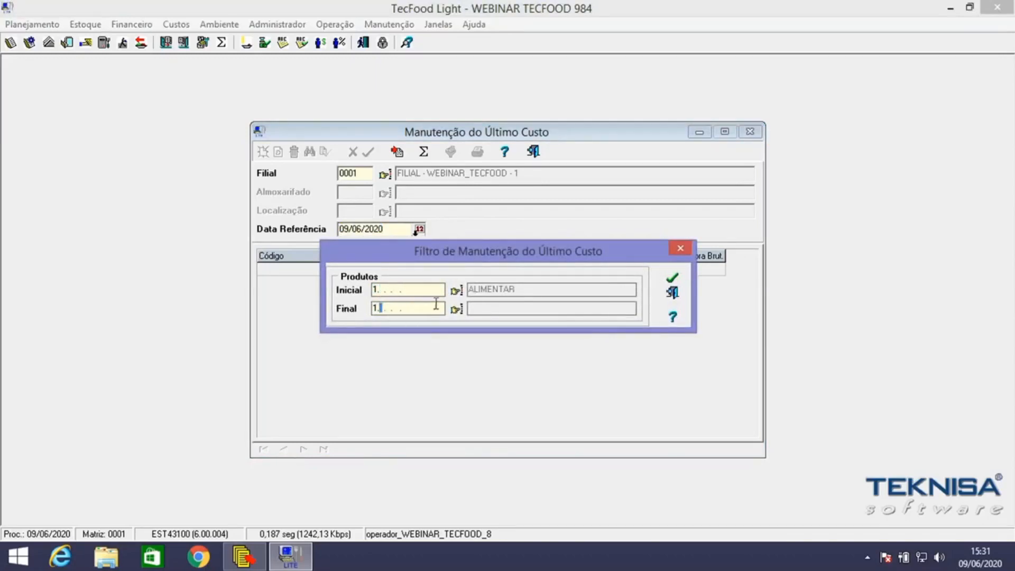
pyautogui.click(674, 277)
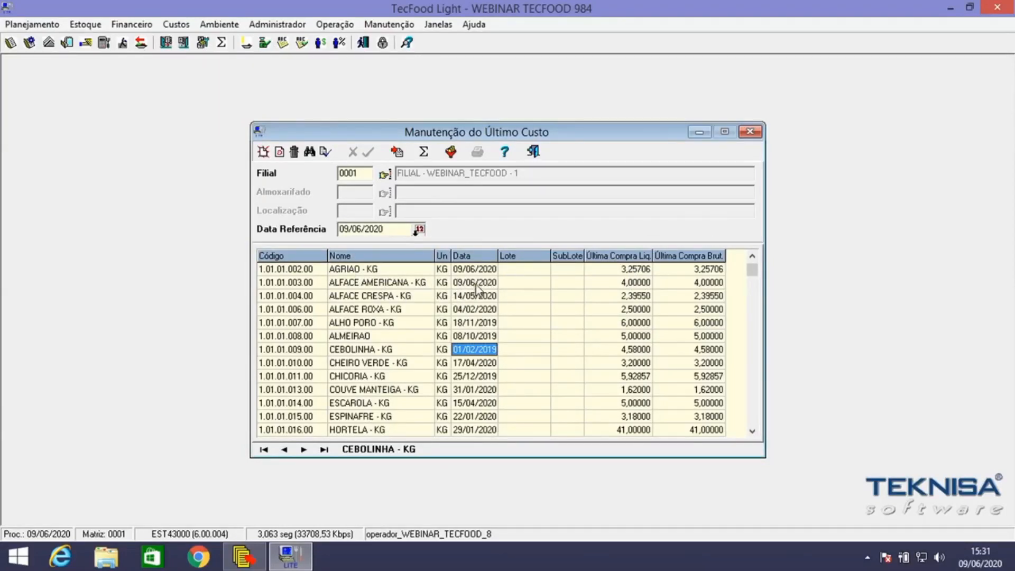
# Set the last net and gross purchase costs of ALFACE AMERICANA - KG to 4,50 and save the change.
pyautogui.click(621, 284)
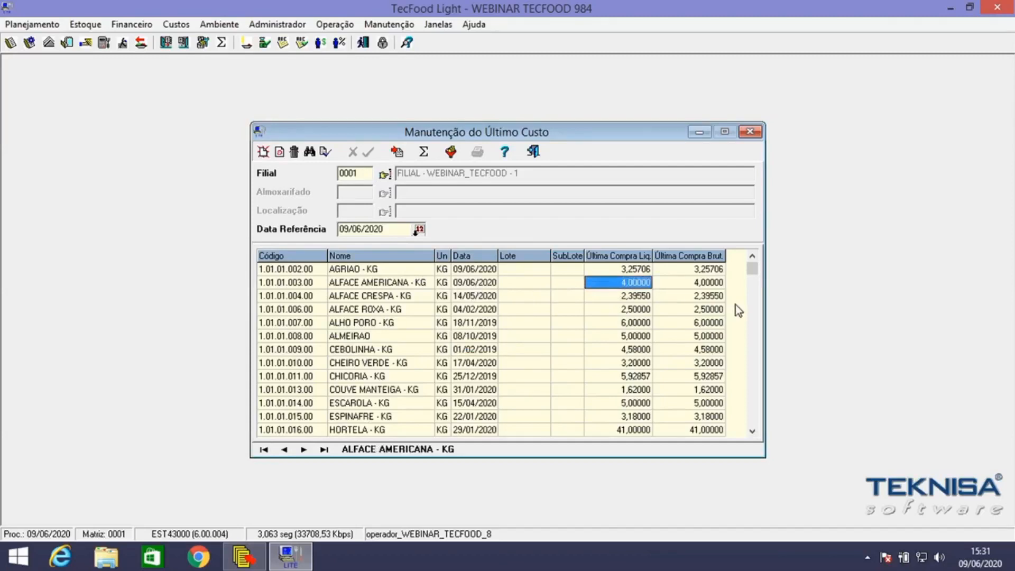
pyautogui.write('4,50')
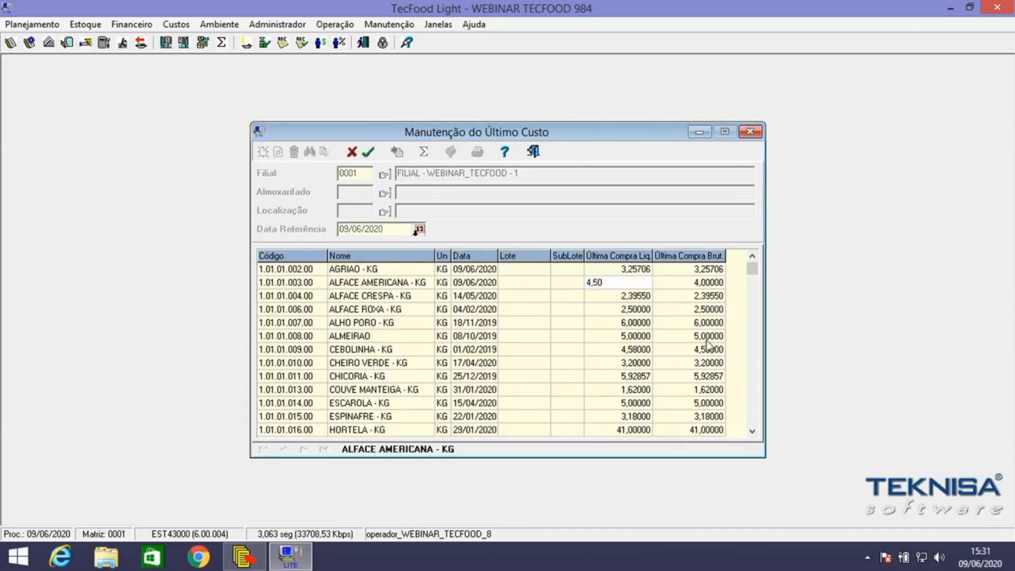
pyautogui.click(694, 285)
pyautogui.write('4,5')
pyautogui.click(365, 153)
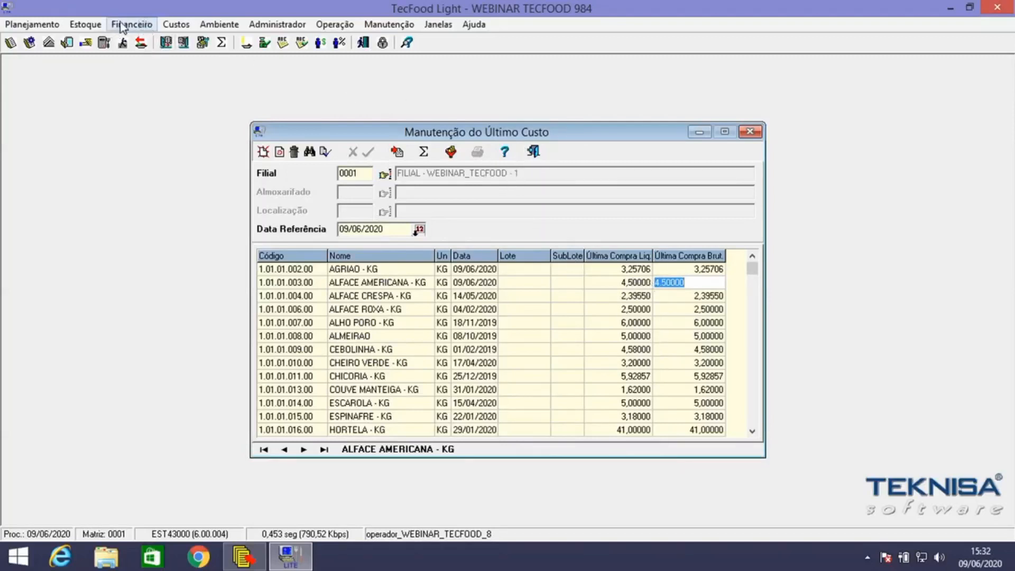
# Open the stock position report, move its window off the cost list, and set the totalization level to 2.
pyautogui.click(85, 24)
pyautogui.moveTo(182, 109)
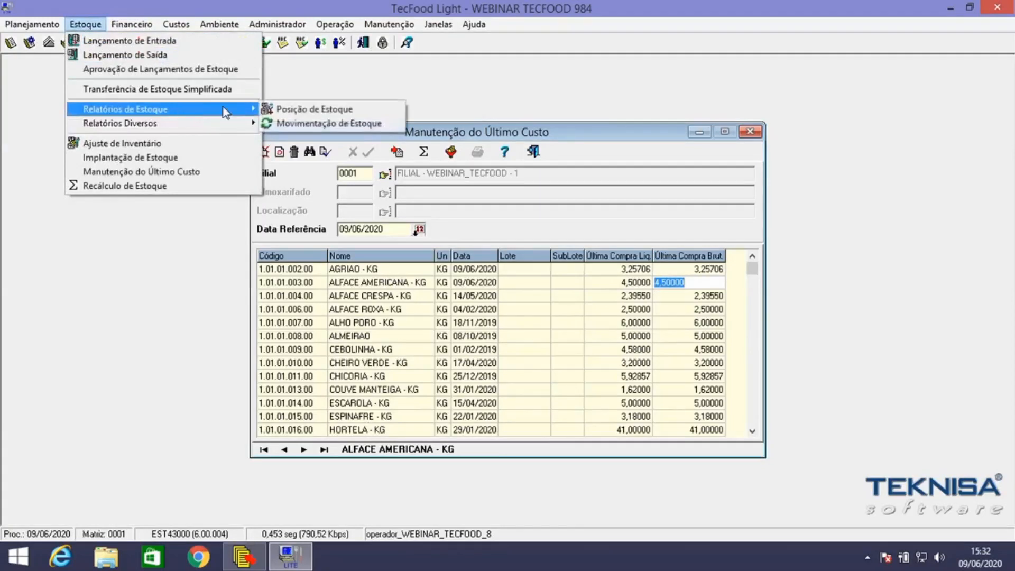
pyautogui.click(319, 109)
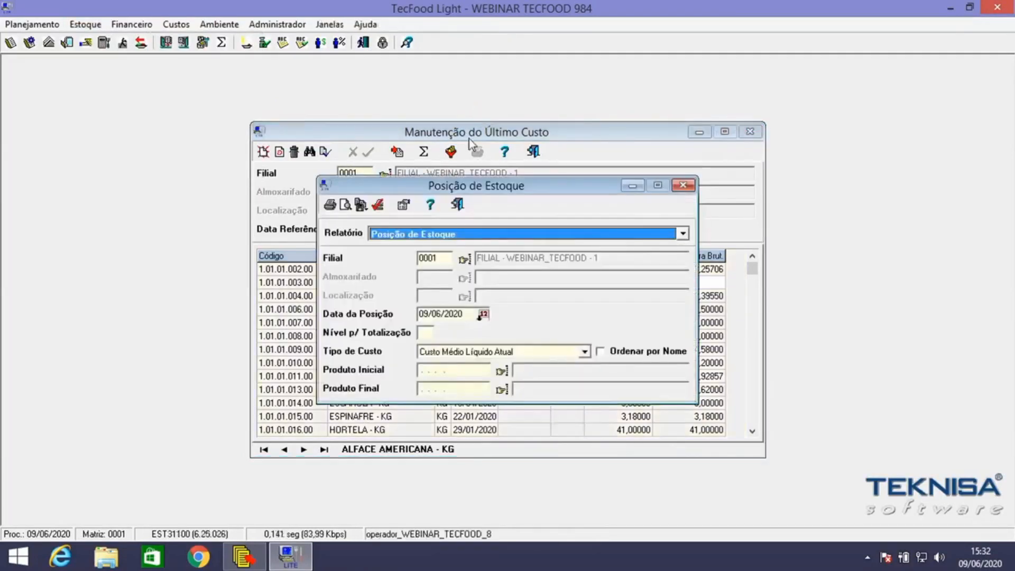
pyautogui.moveTo(450, 183); pyautogui.dragTo(649, 135)
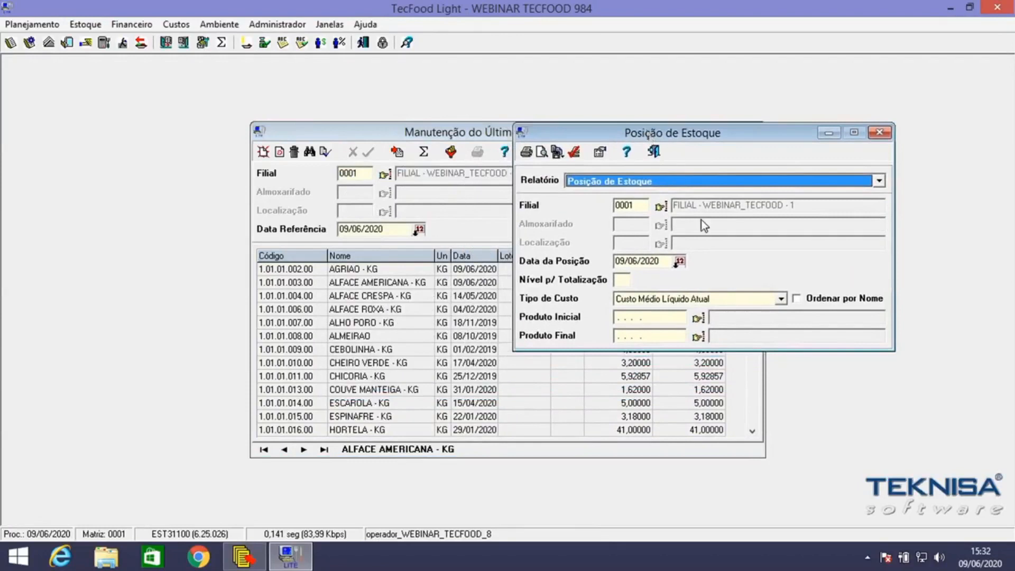
pyautogui.click(621, 279)
pyautogui.write('2')
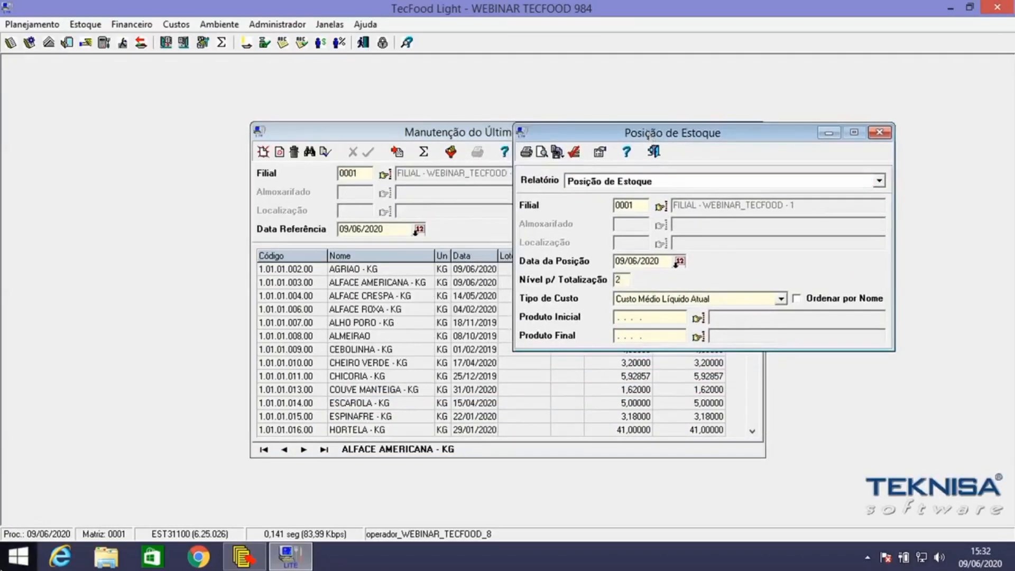
# Set both the initial and final product of the stock position report to 1.01.01.003.00.
pyautogui.click(664, 322)
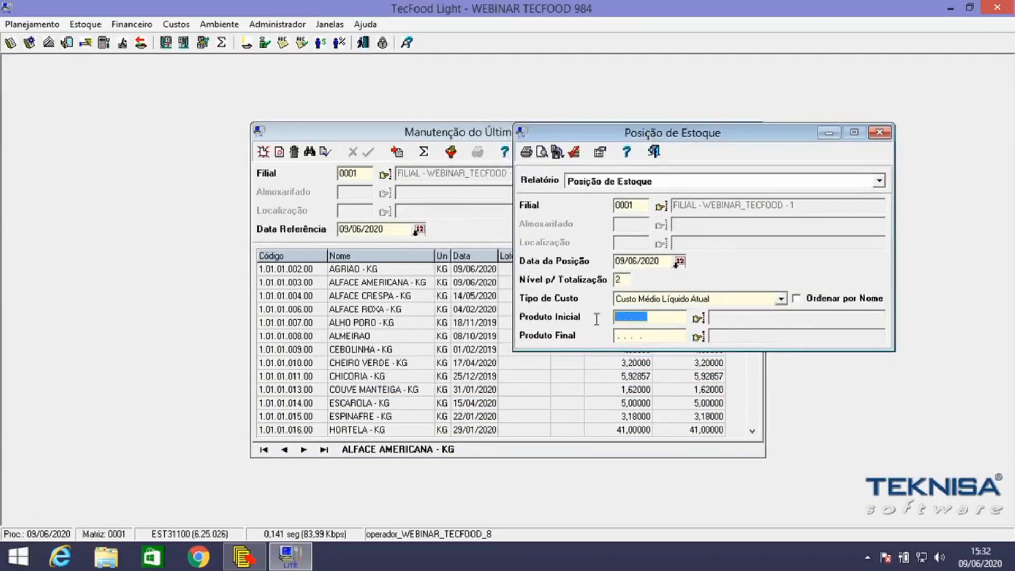
pyautogui.write('1.01.01.003.00')
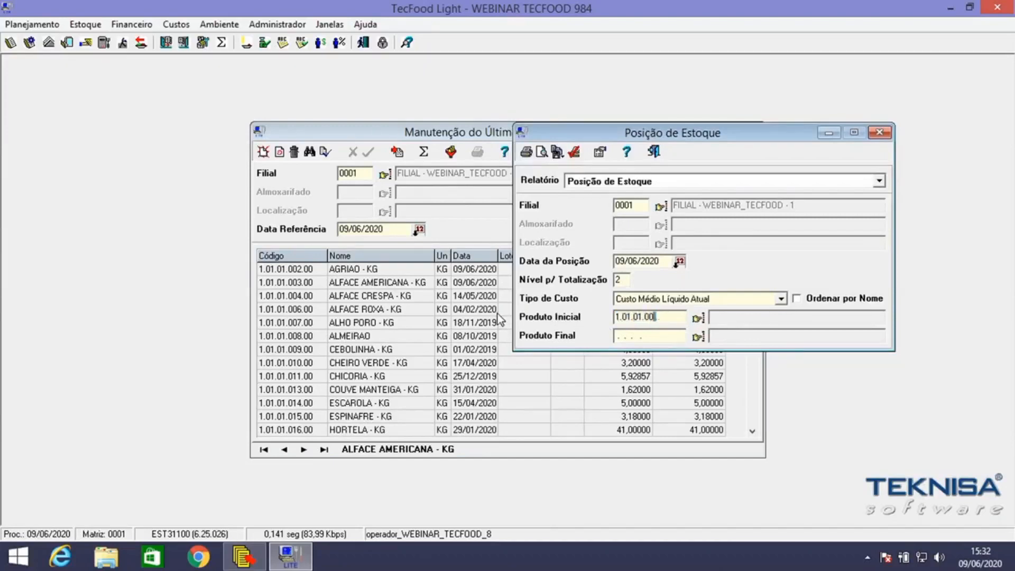
pyautogui.click(672, 318)
pyautogui.hotkey('ctrl', 'c')
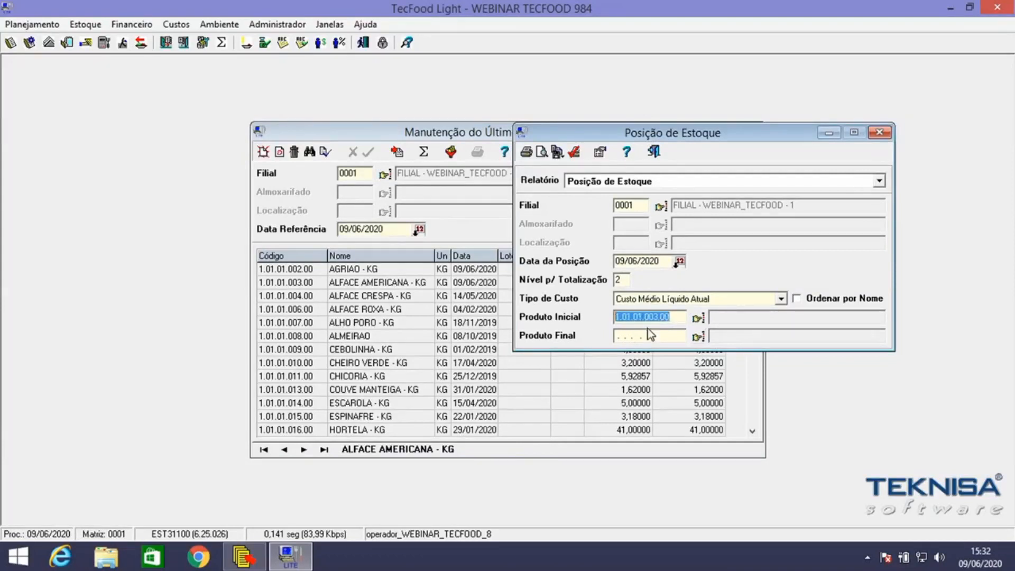
pyautogui.press('Tab')
pyautogui.hotkey('ctrl', 'v')
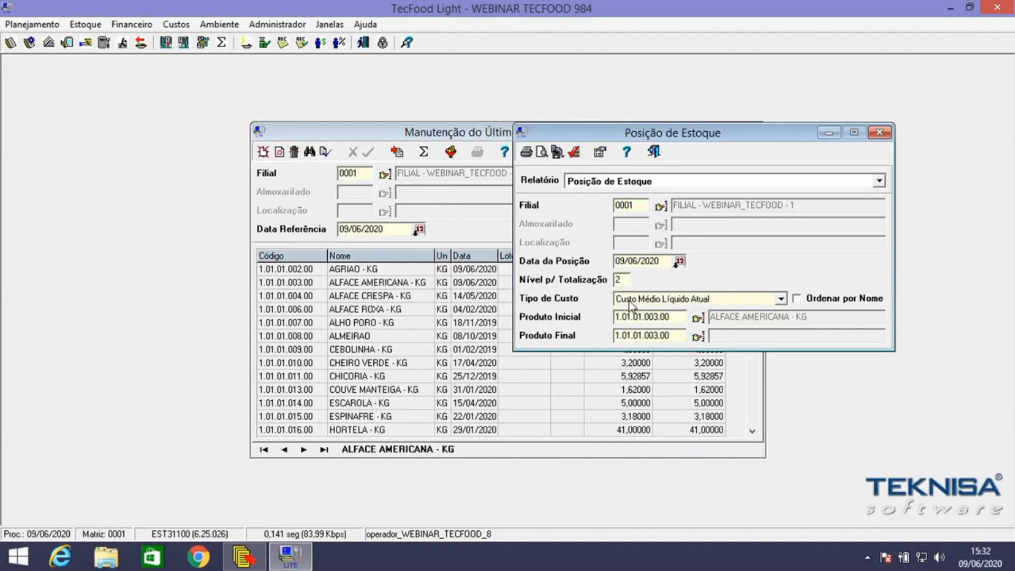
# Arrange the last cost and stock position windows side by side and preview the ALFACE AMERICANA stock position report.
pyautogui.moveTo(495, 139); pyautogui.dragTo(267, 79)
pyautogui.moveTo(681, 129); pyautogui.dragTo(733, 100)
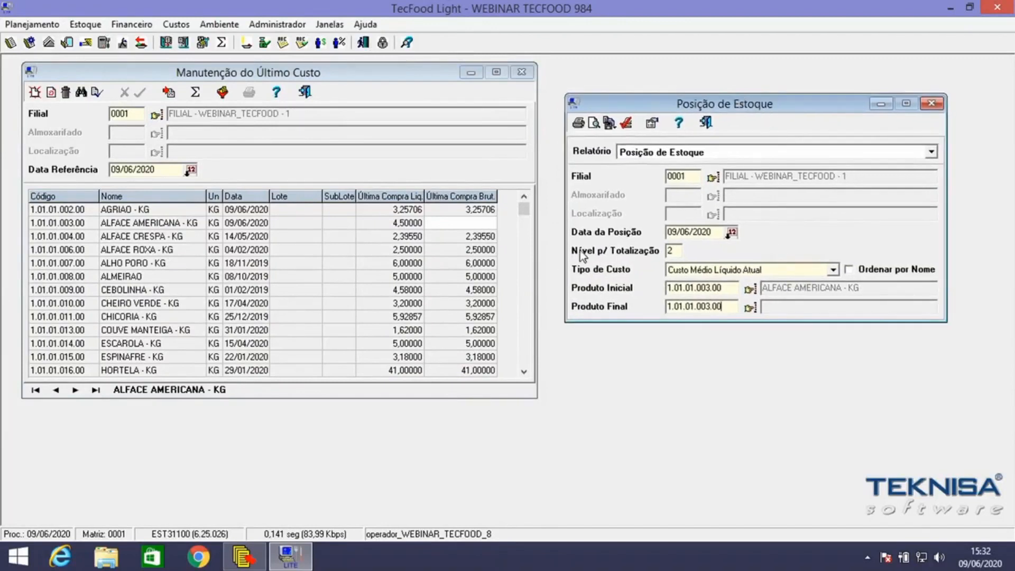
pyautogui.click(593, 121)
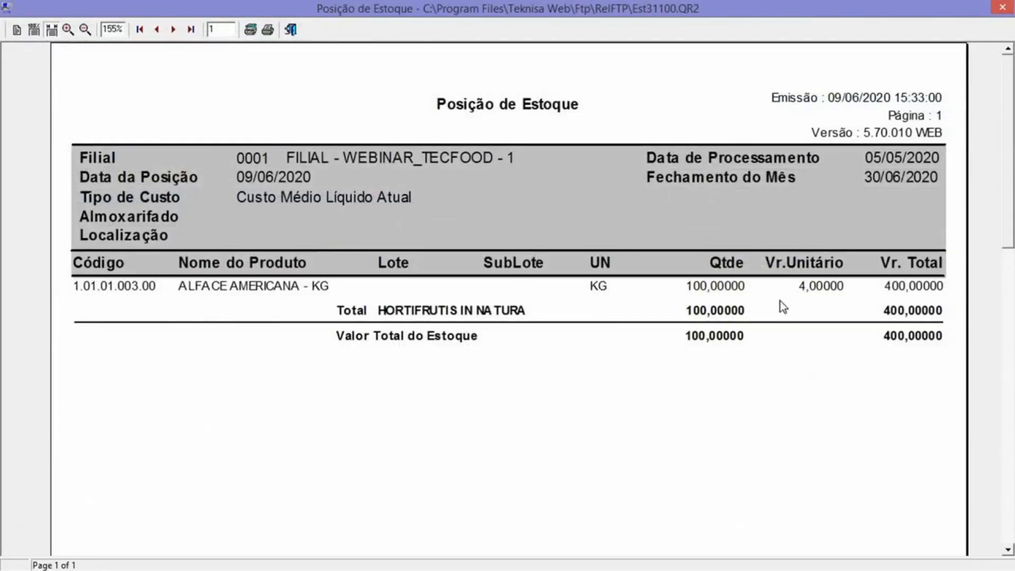
# Close the report preview, set the stock position cost type to Custo de Compra Bruto da Época, and preview the report again.
pyautogui.click(290, 29)
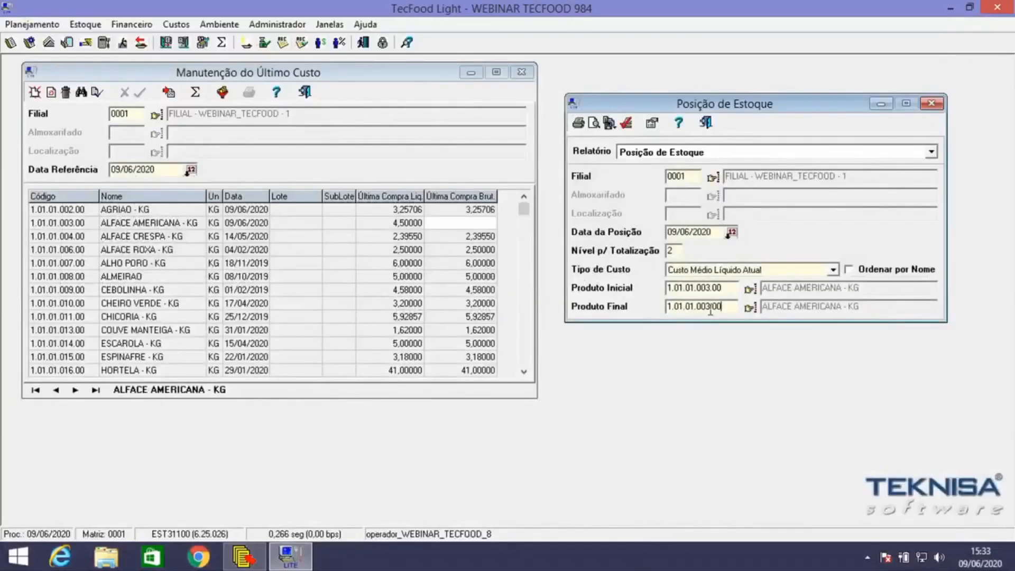
pyautogui.click(727, 268)
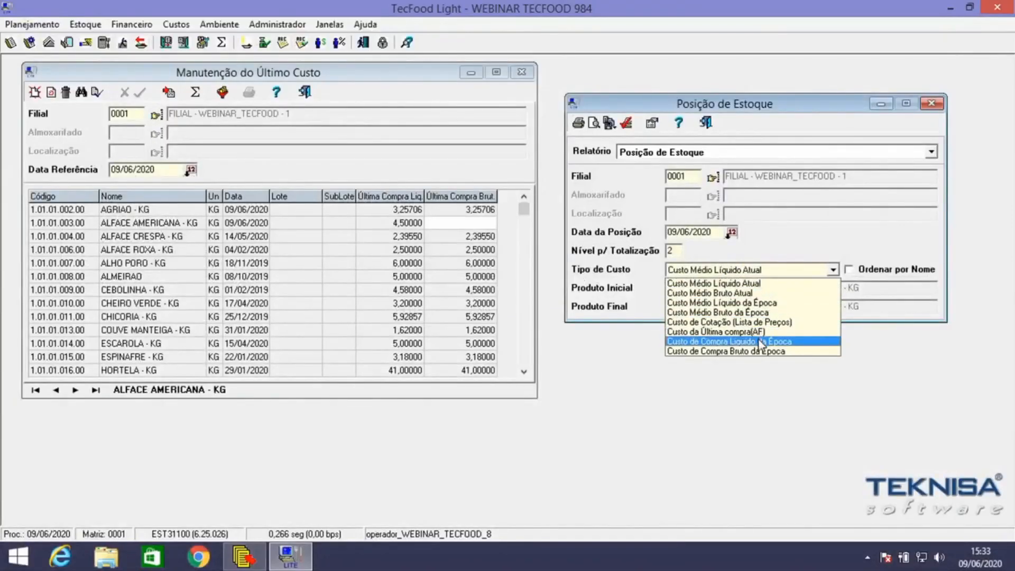
pyautogui.click(761, 351)
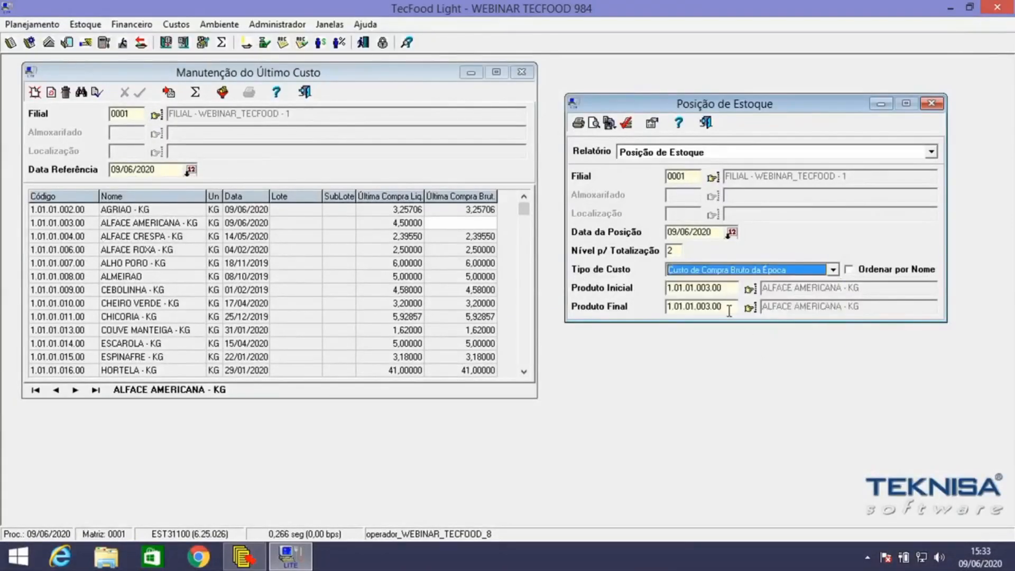
pyautogui.click(594, 124)
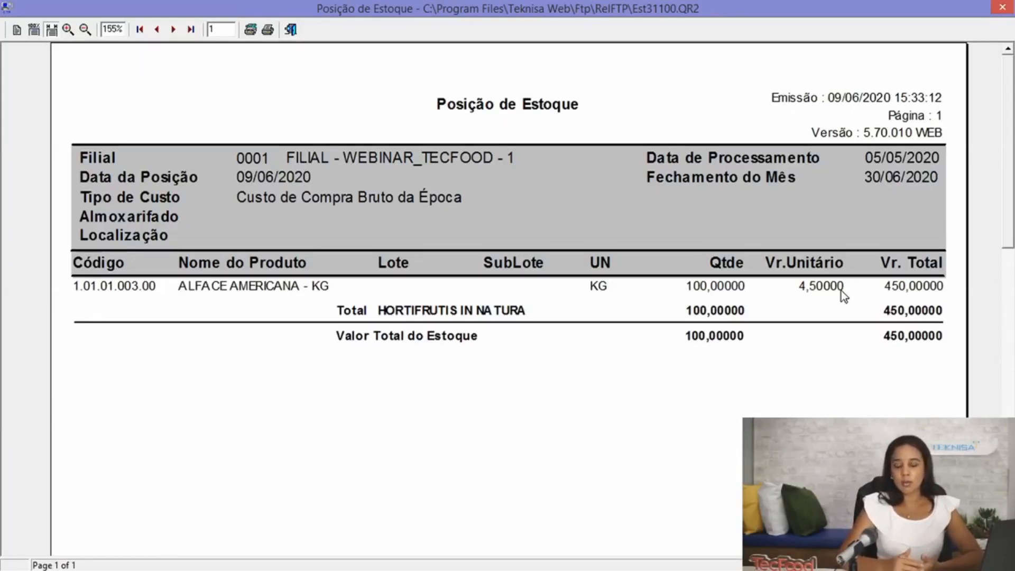
# Close the report preview and both the stock position and last cost maintenance windows.
pyautogui.click(291, 30)
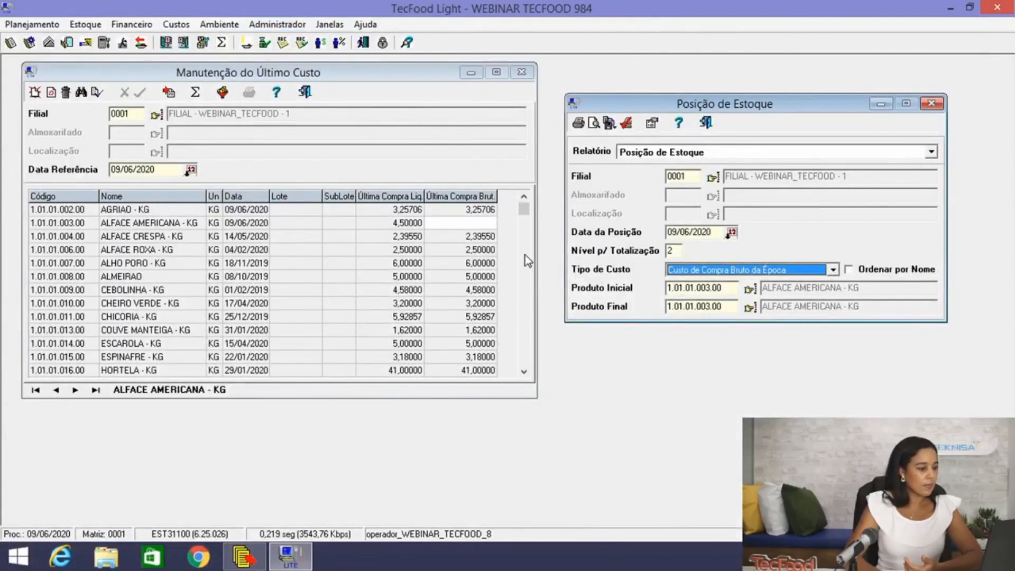
pyautogui.click(932, 103)
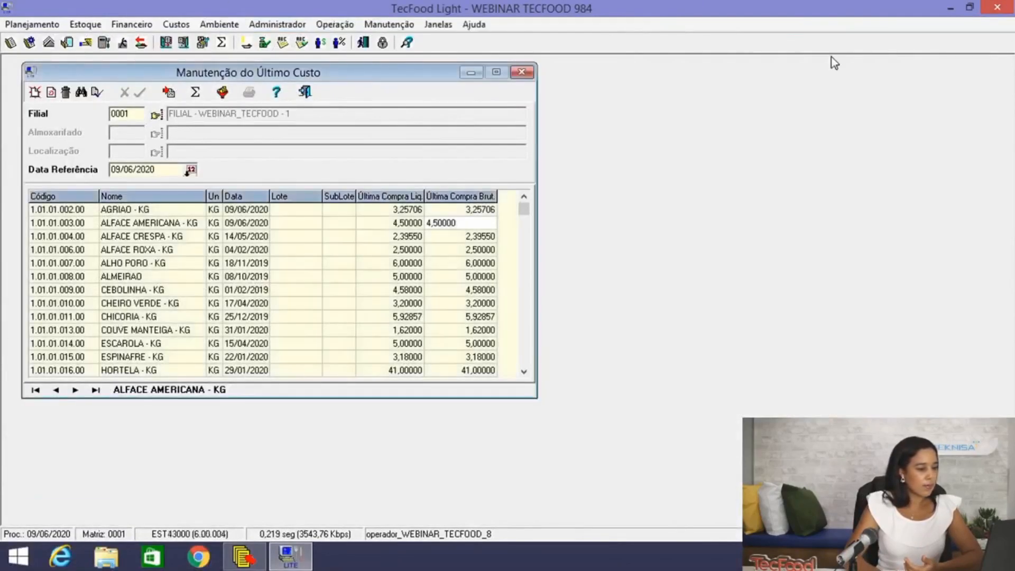
pyautogui.click(523, 73)
pyautogui.click(93, 27)
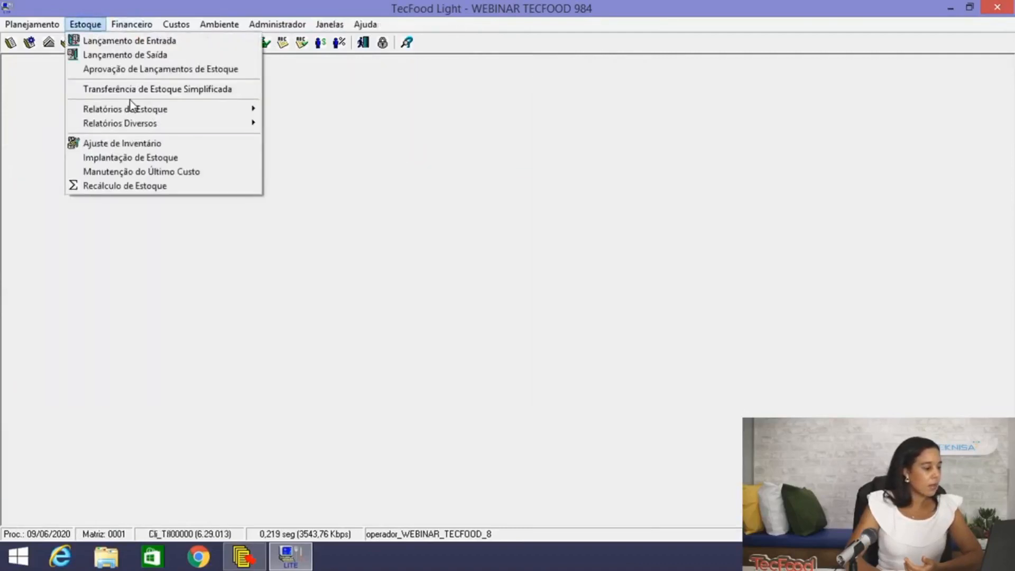
pyautogui.moveTo(149, 130)
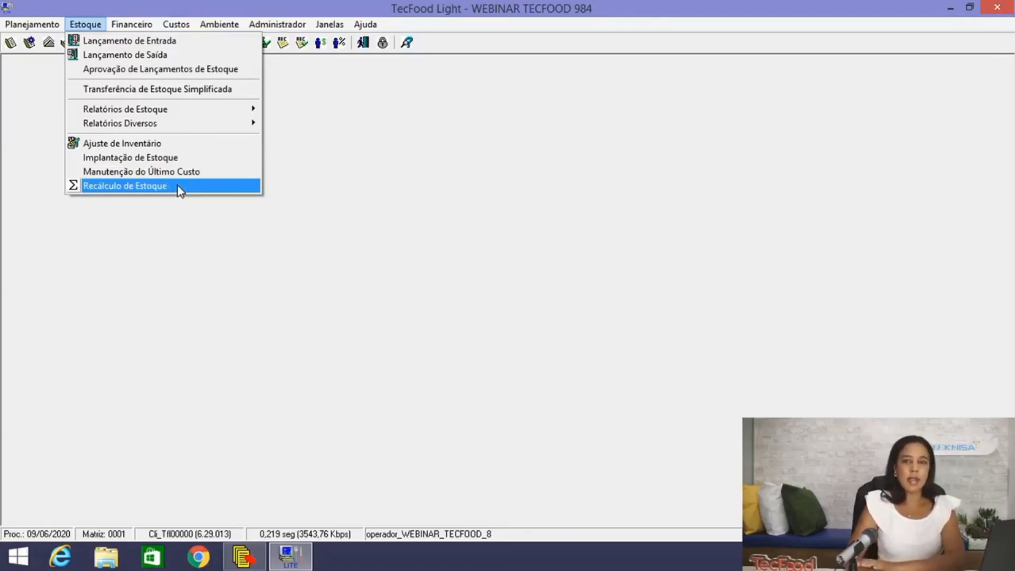
pyautogui.click(202, 227)
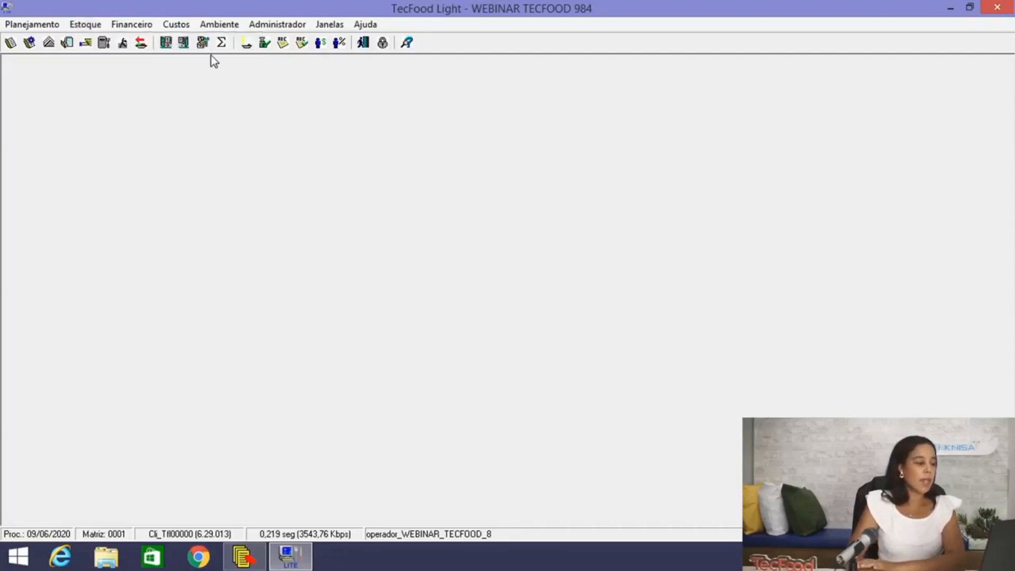
# Review the stock update parameters of branch 0001 in the stock parameters, including online stock movement updating, and close them.
pyautogui.click(220, 25)
pyautogui.moveTo(286, 72)
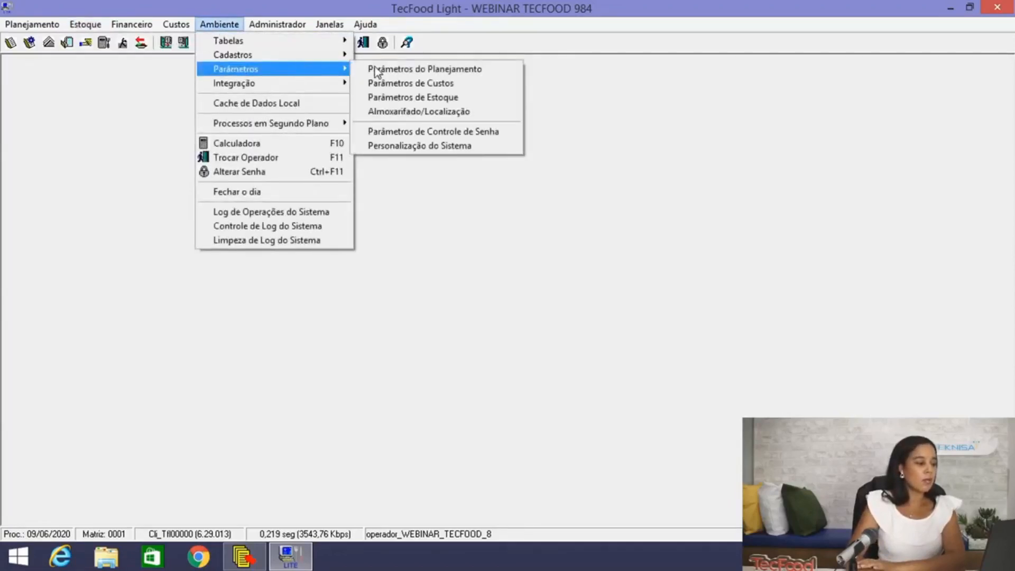
pyautogui.click(449, 99)
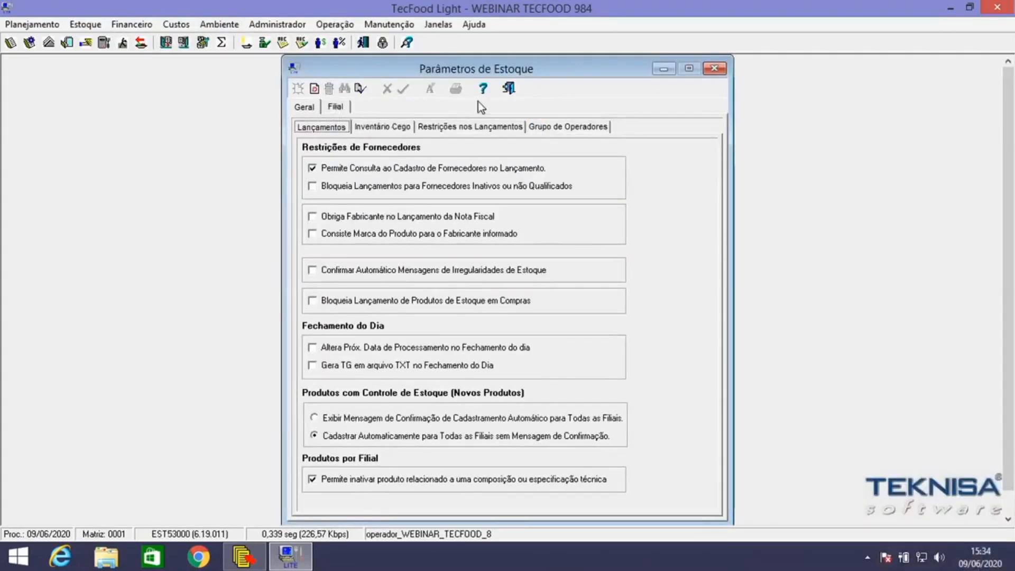
pyautogui.click(336, 107)
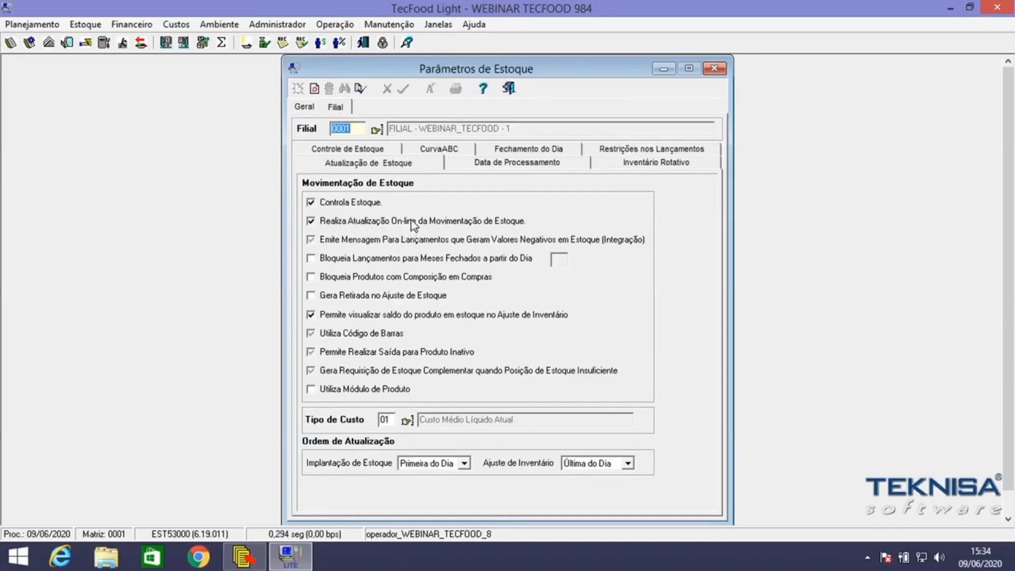
pyautogui.press('Tab')
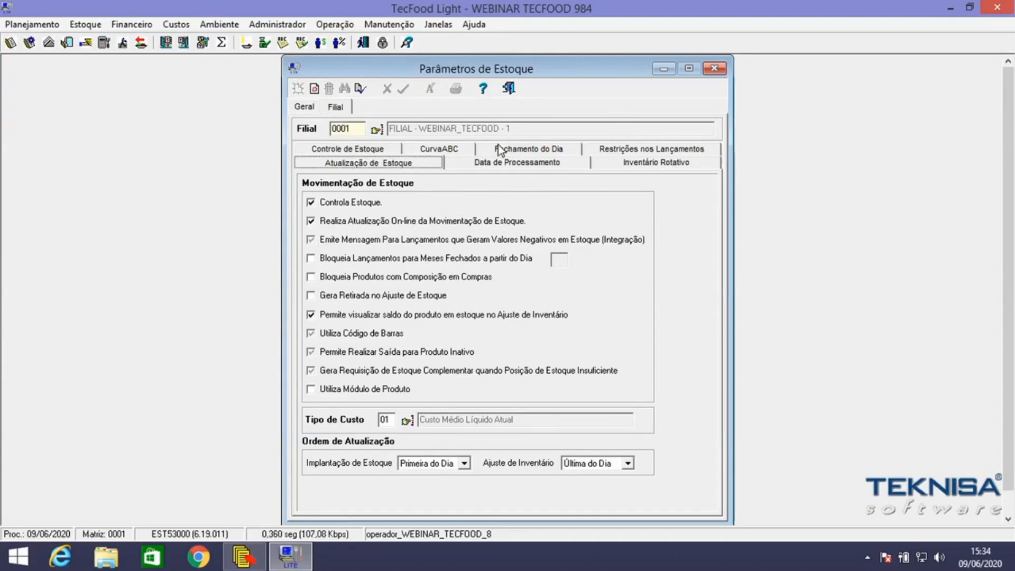
pyautogui.click(85, 25)
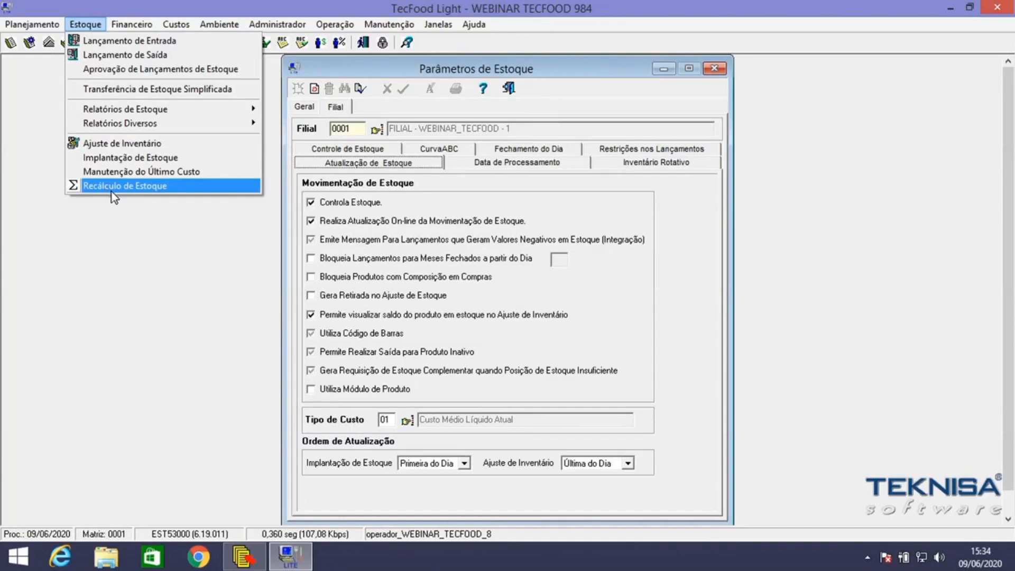
pyautogui.click(512, 93)
# Run a stock recalculation for branch 0001 with initial and final product 1 (ALIMENTAR) from 09/06/2020, and close its window.
pyautogui.click(85, 24)
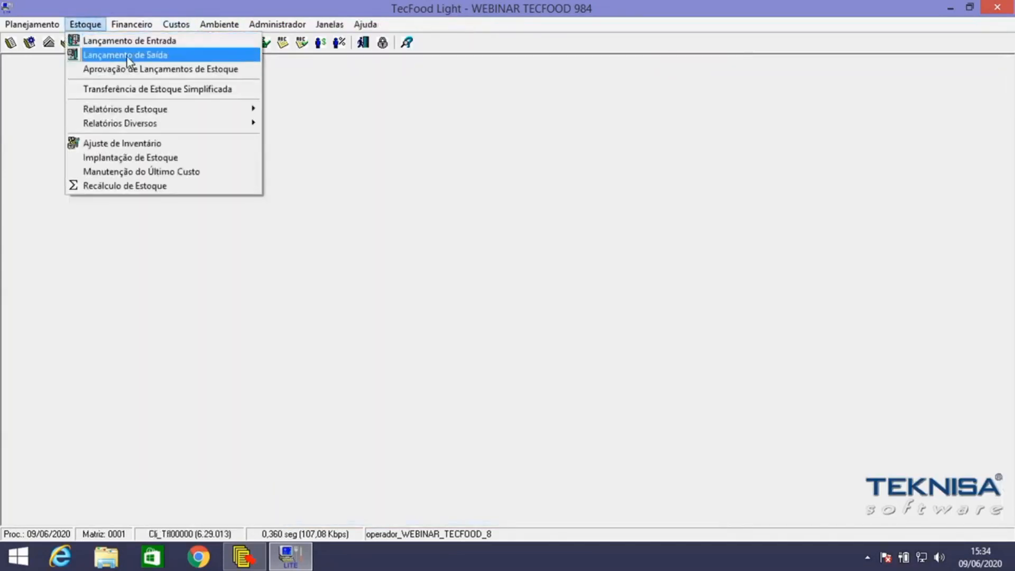
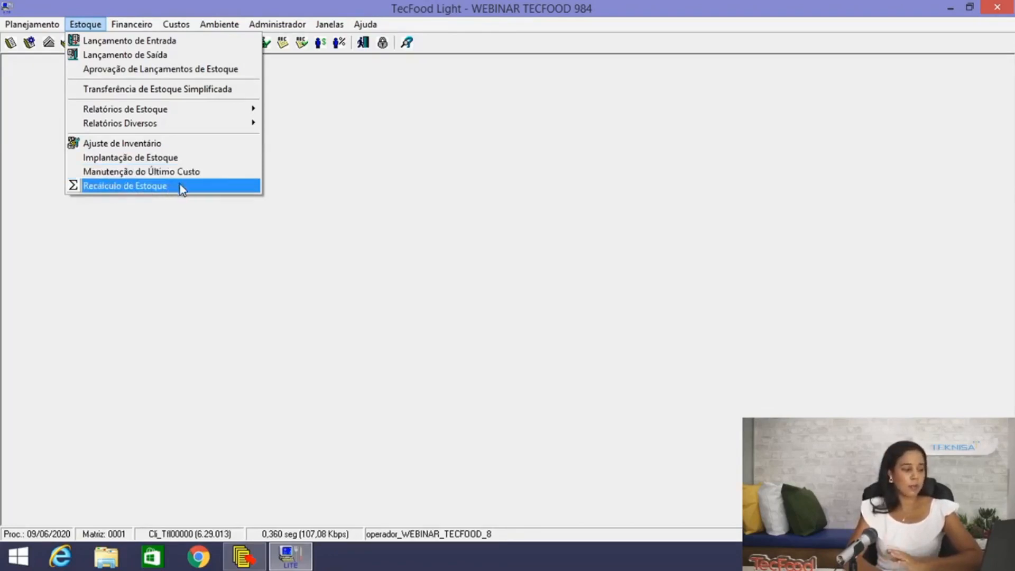
pyautogui.click(180, 185)
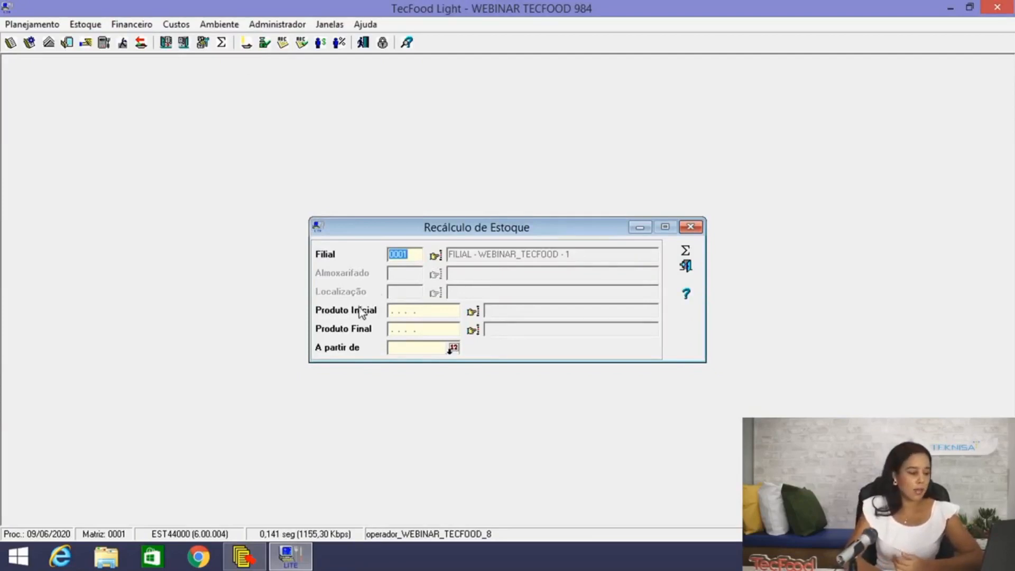
pyautogui.click(404, 312)
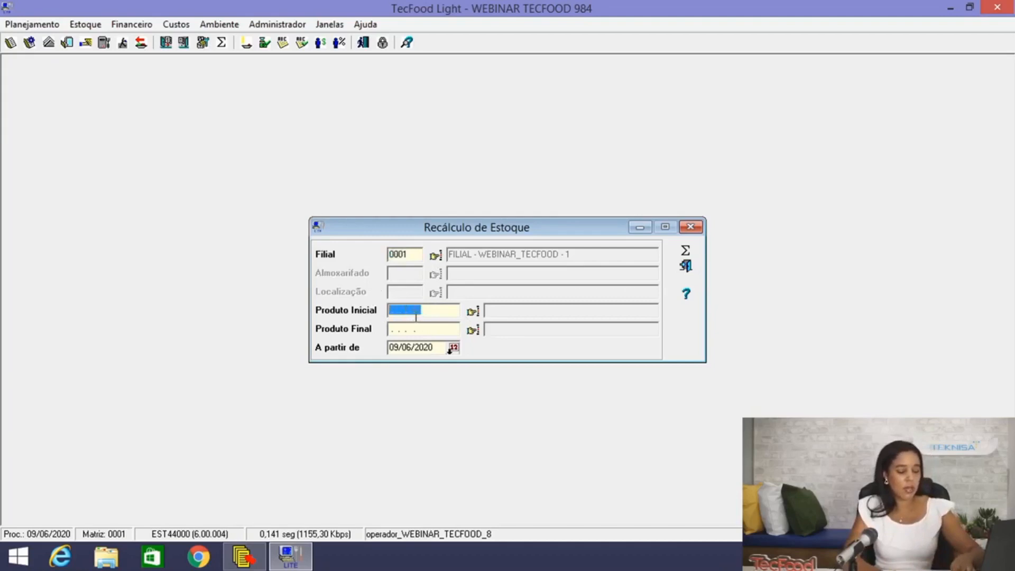
pyautogui.write('1. . . .')
pyautogui.click(387, 329)
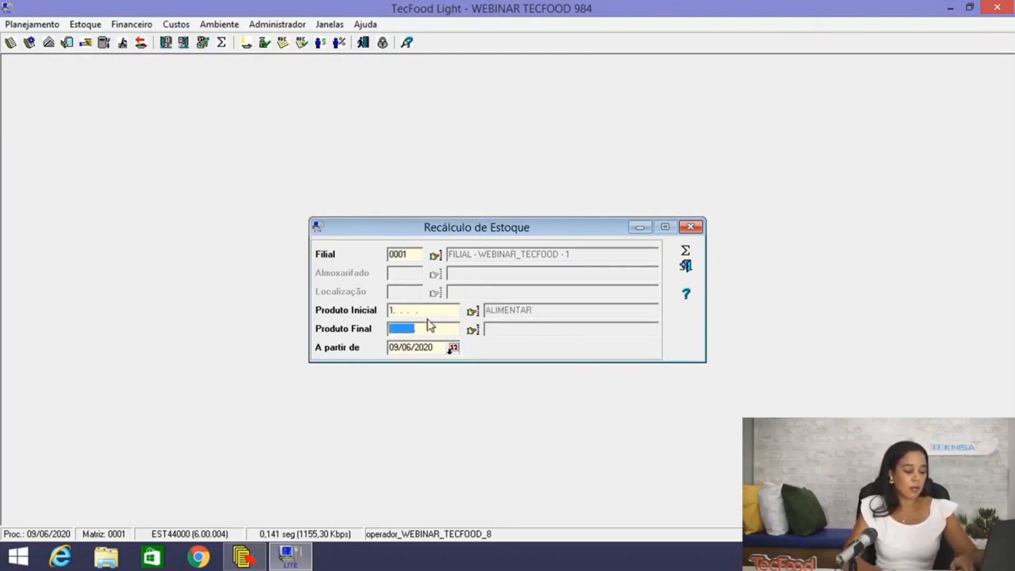
pyautogui.write('1. . . .')
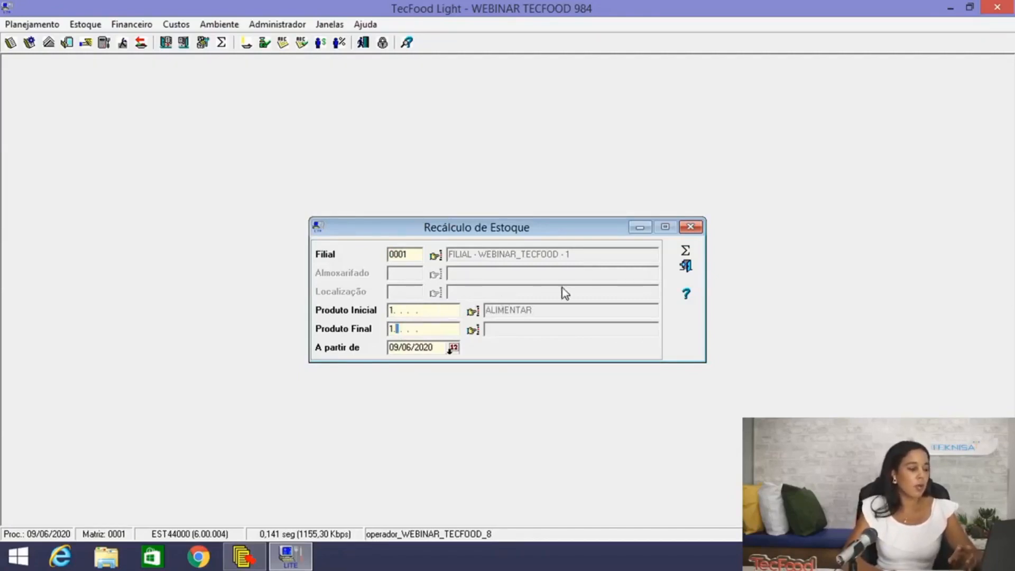
pyautogui.click(686, 253)
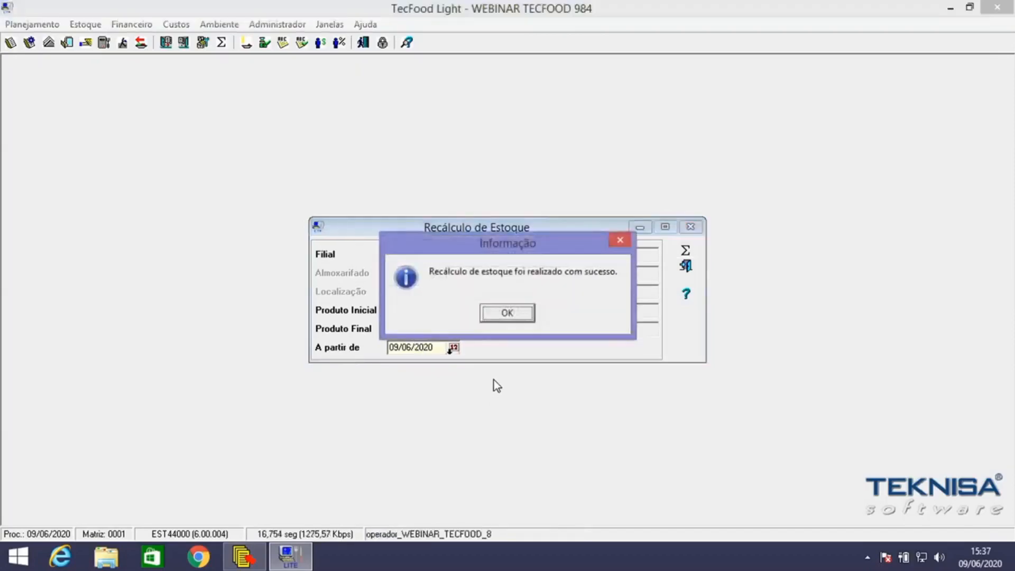
pyautogui.click(510, 313)
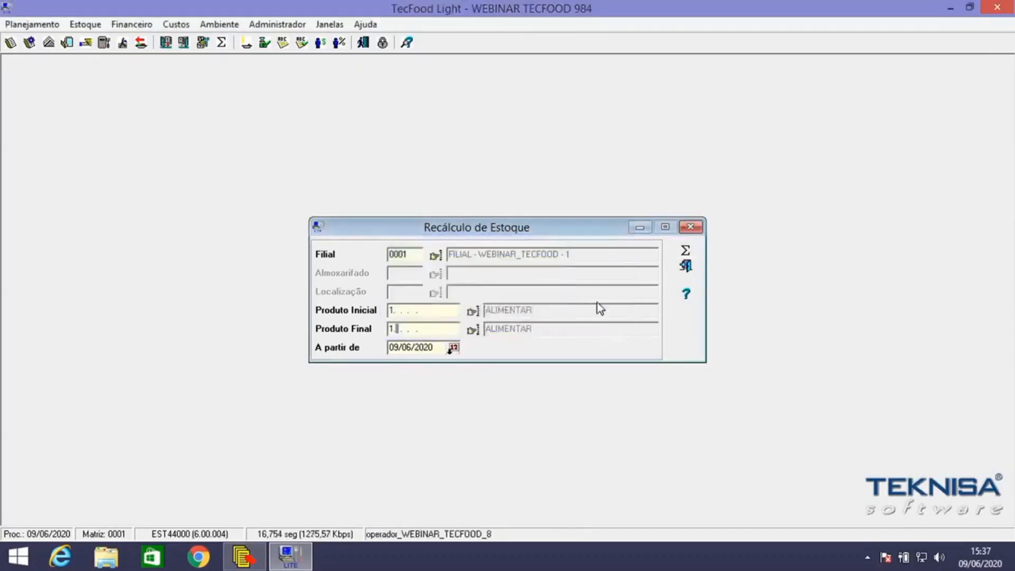
pyautogui.click(686, 265)
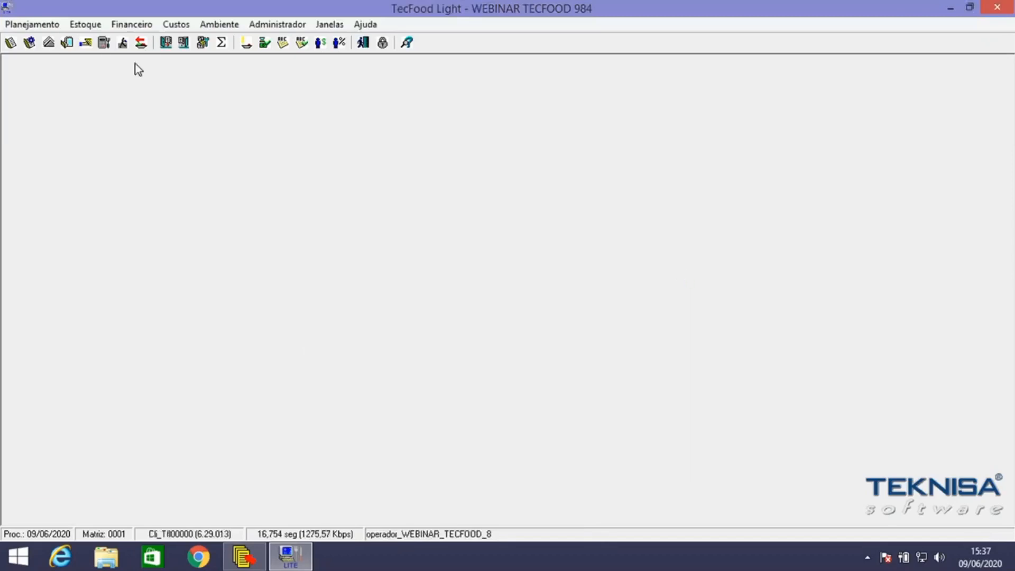
# Open the inventory adjustment for branch 0001 with an empty filter and start a new adjustment record, acknowledging the notice.
pyautogui.click(85, 24)
pyautogui.moveTo(140, 124)
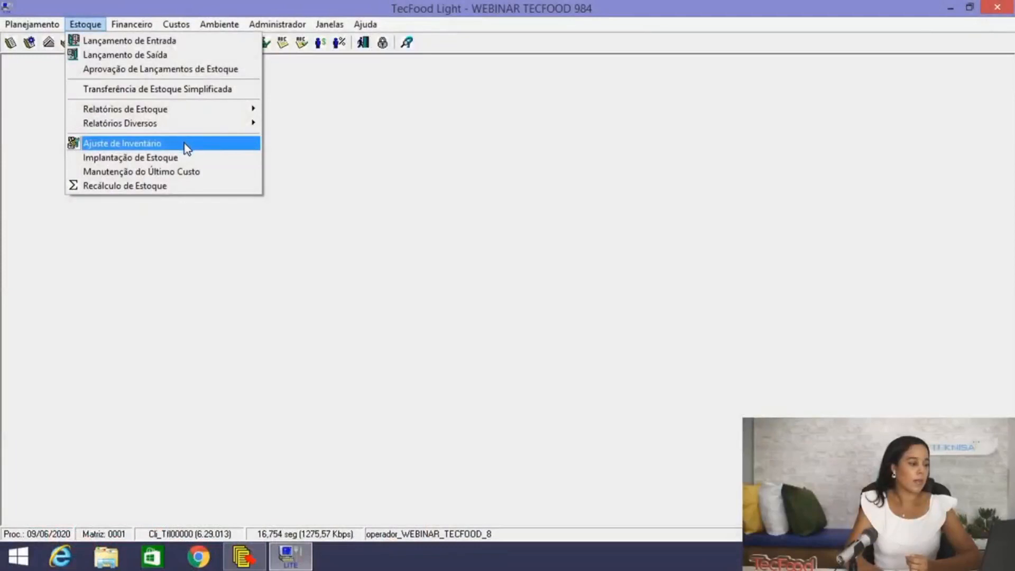
pyautogui.click(185, 143)
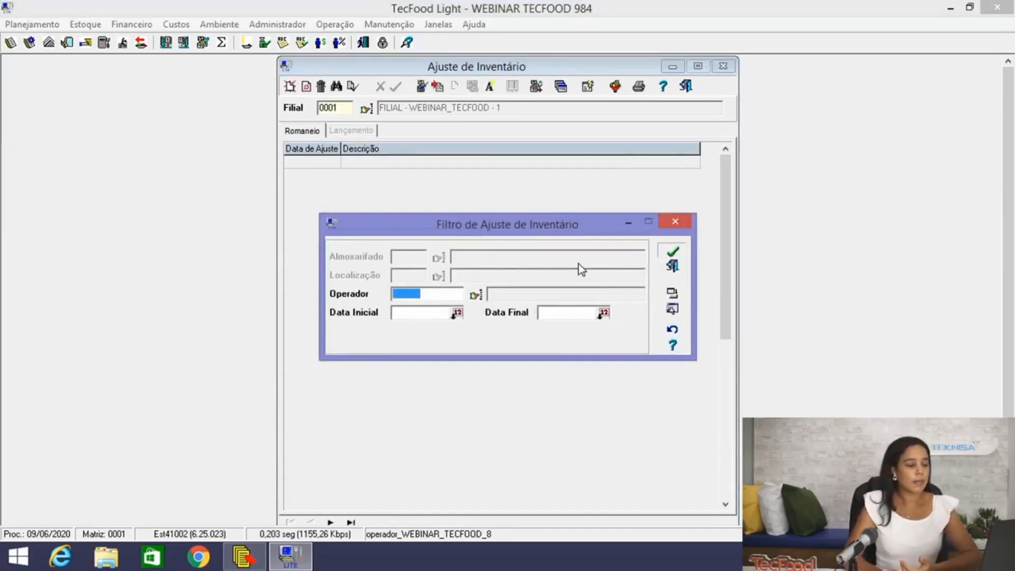
pyautogui.press('Return')
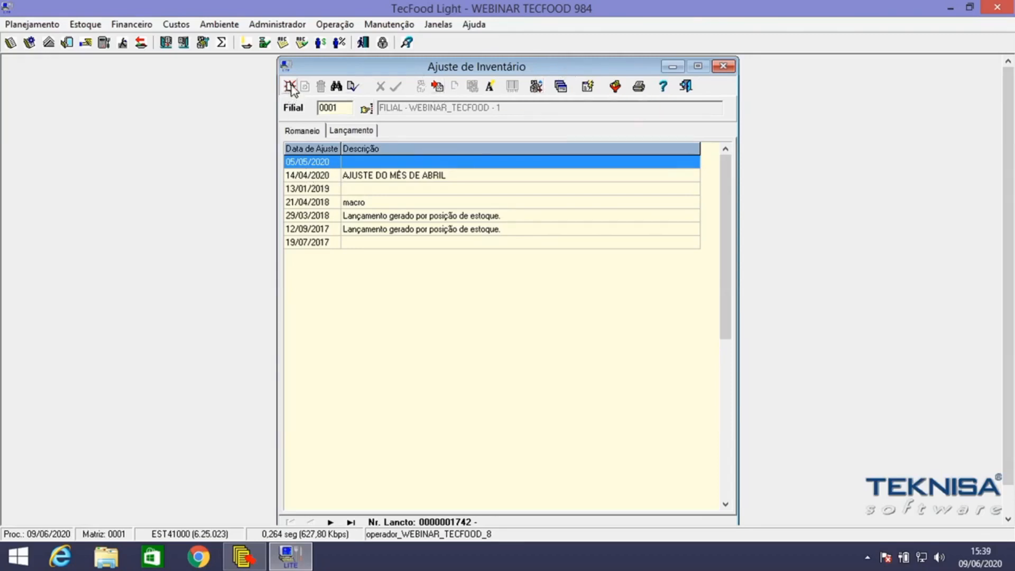
pyautogui.click(290, 87)
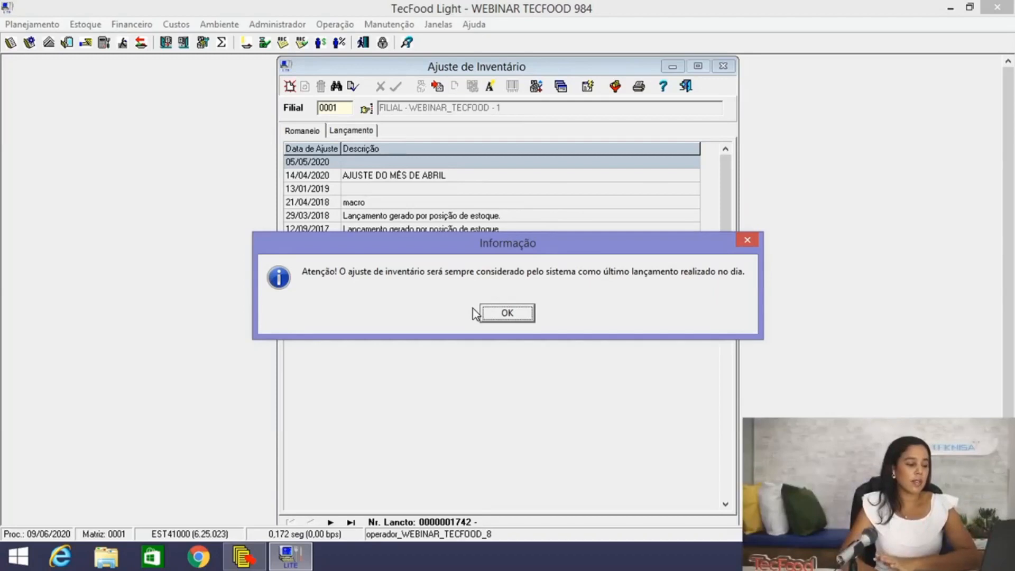
pyautogui.click(506, 313)
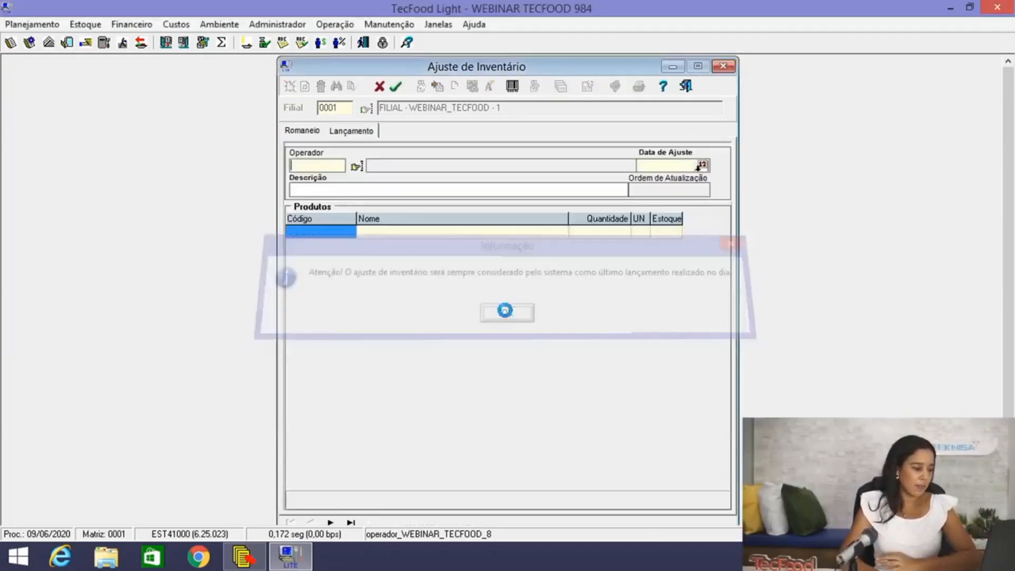
# Search products by name for ARROZ I and add ARROZ INTEGRAL, code 2.07.02.001.00, to the inventory adjustment.
pyautogui.click(328, 233)
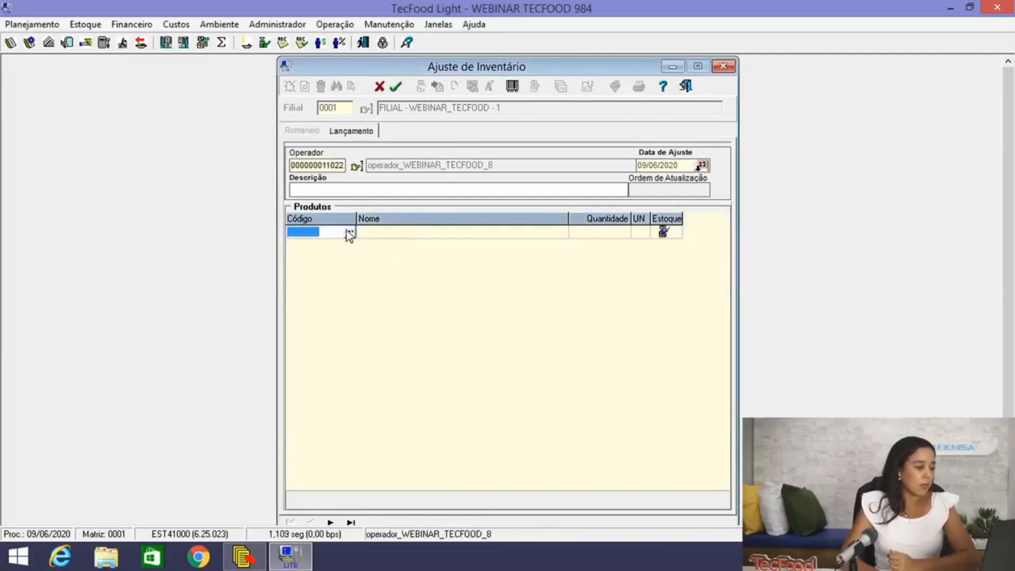
pyautogui.click(347, 231)
pyautogui.click(493, 247)
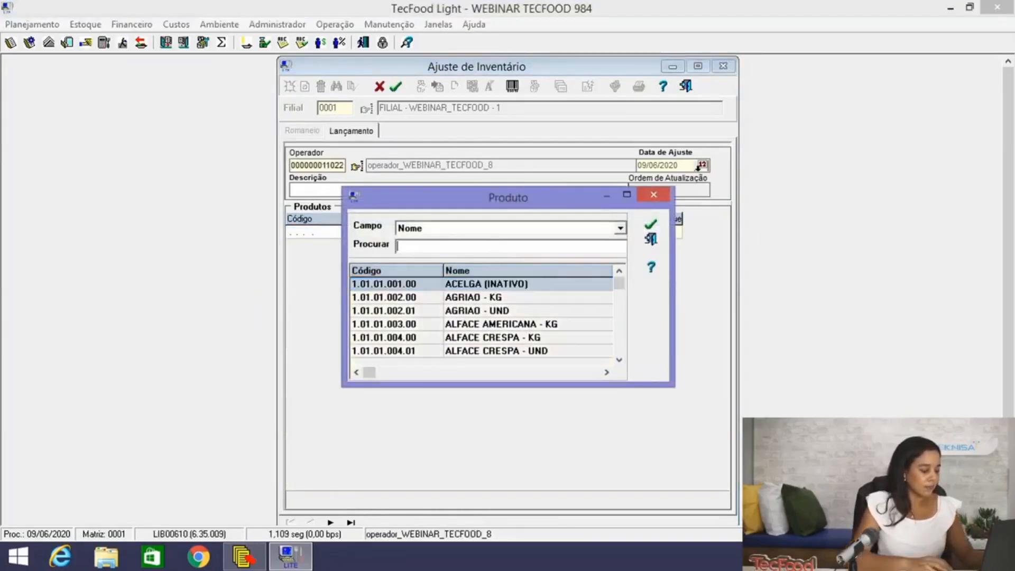
pyautogui.write('ARROZ I')
pyautogui.press('Return')
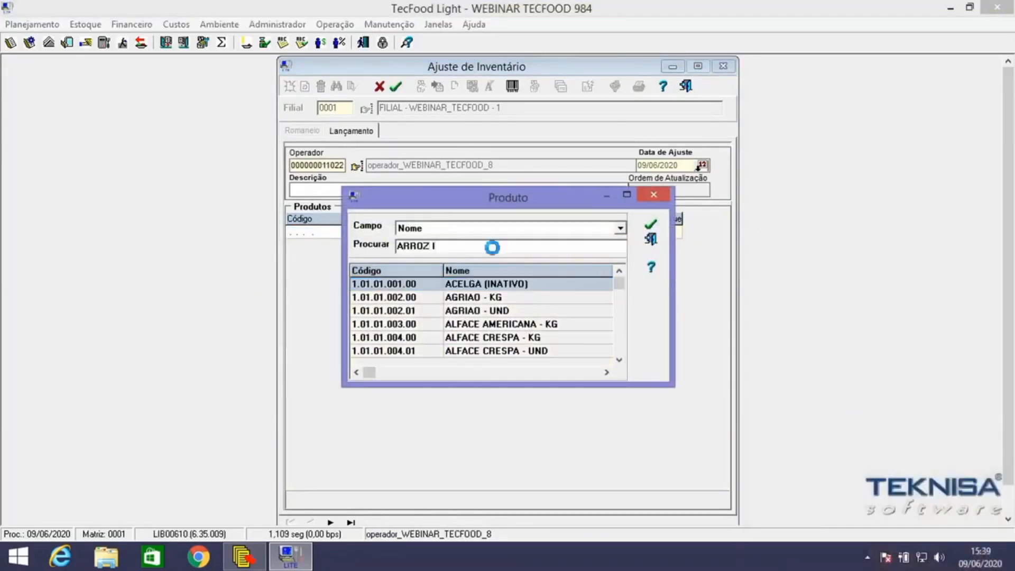
pyautogui.click(531, 315)
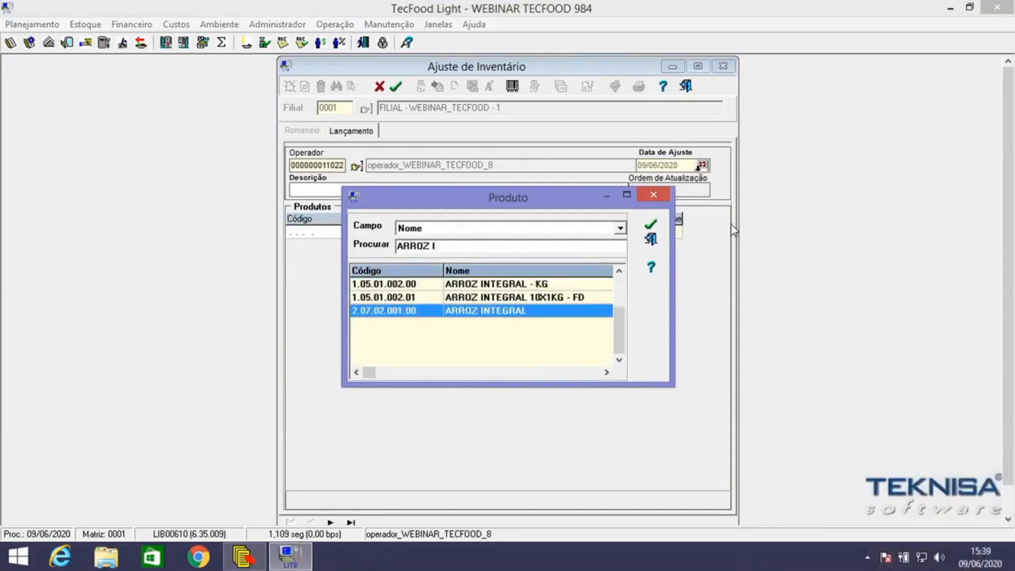
pyautogui.click(650, 225)
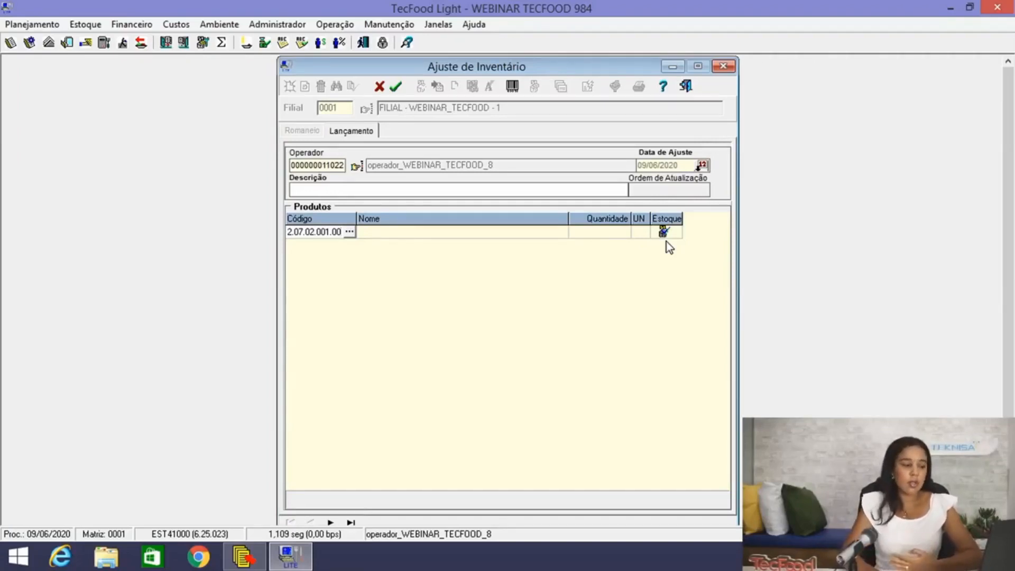
# Enter 5 as the ARROZ INTEGRAL quantity in the inventory adjustment.
pyautogui.click(601, 235)
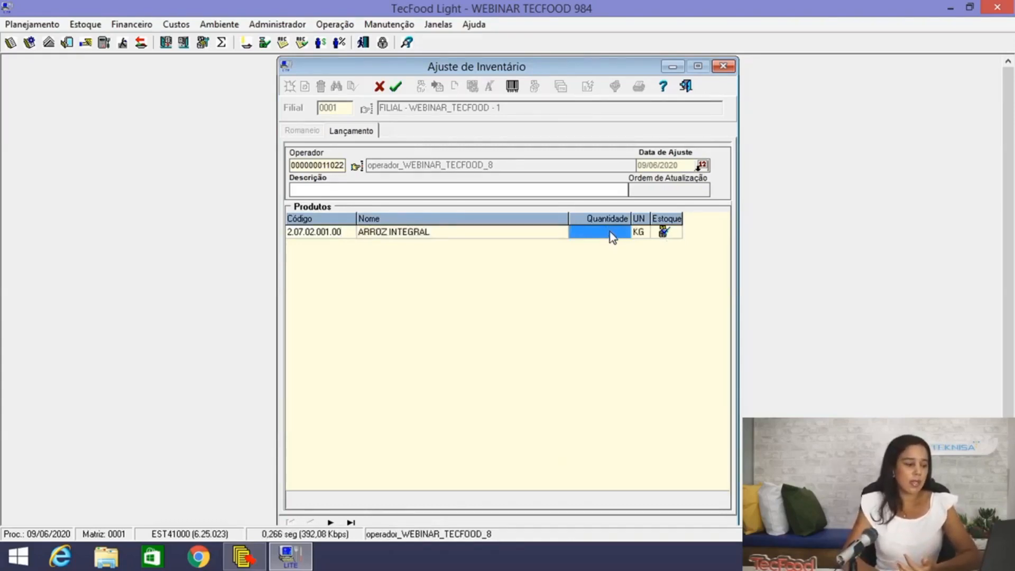
pyautogui.click(614, 236)
pyautogui.write('5')
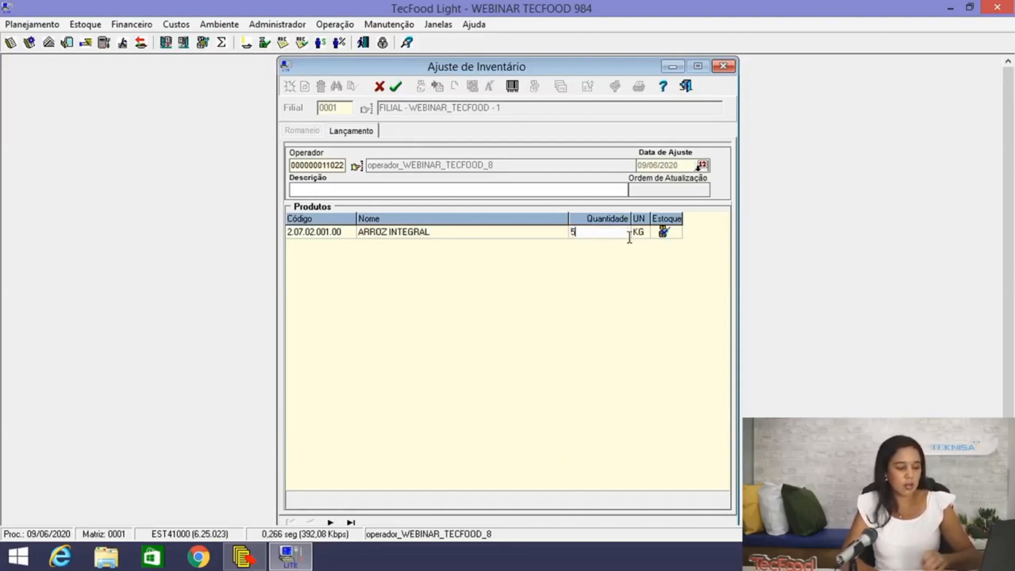
# Submit the ARROZ INTEGRAL quantity, abandon its adjustment and cancel the inventory adjustment record.
pyautogui.click(519, 233)
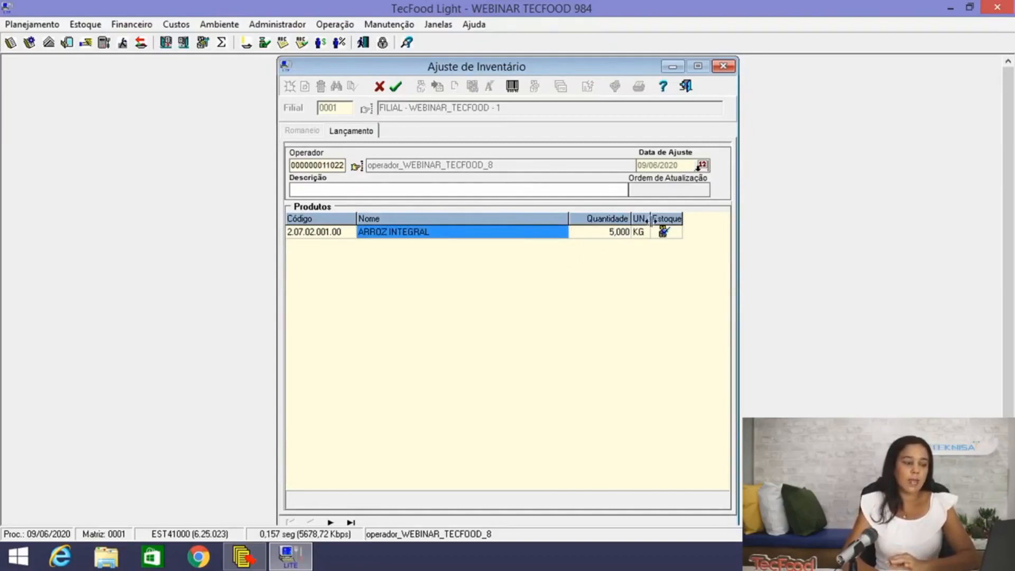
pyautogui.click(396, 88)
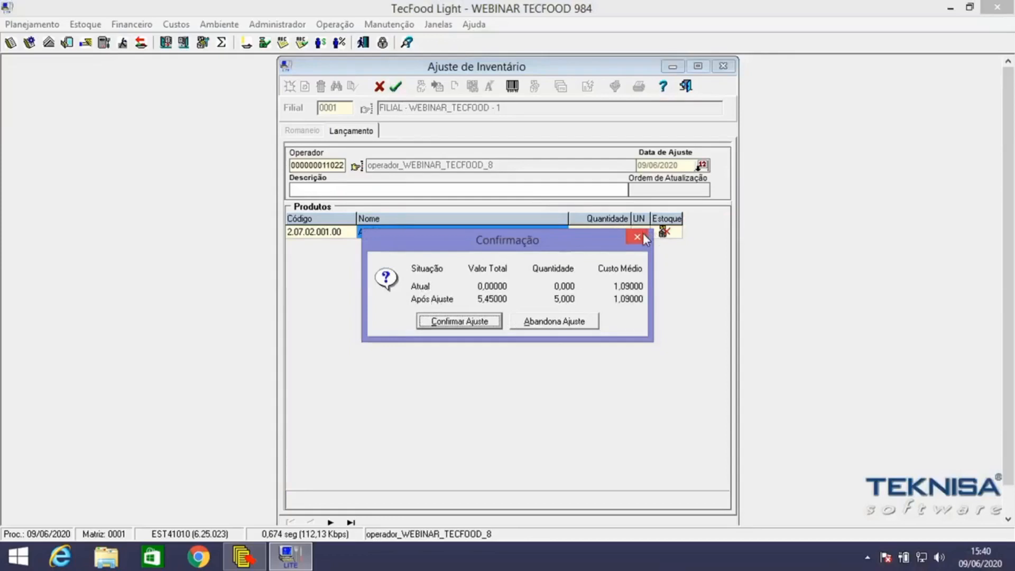
pyautogui.click(566, 324)
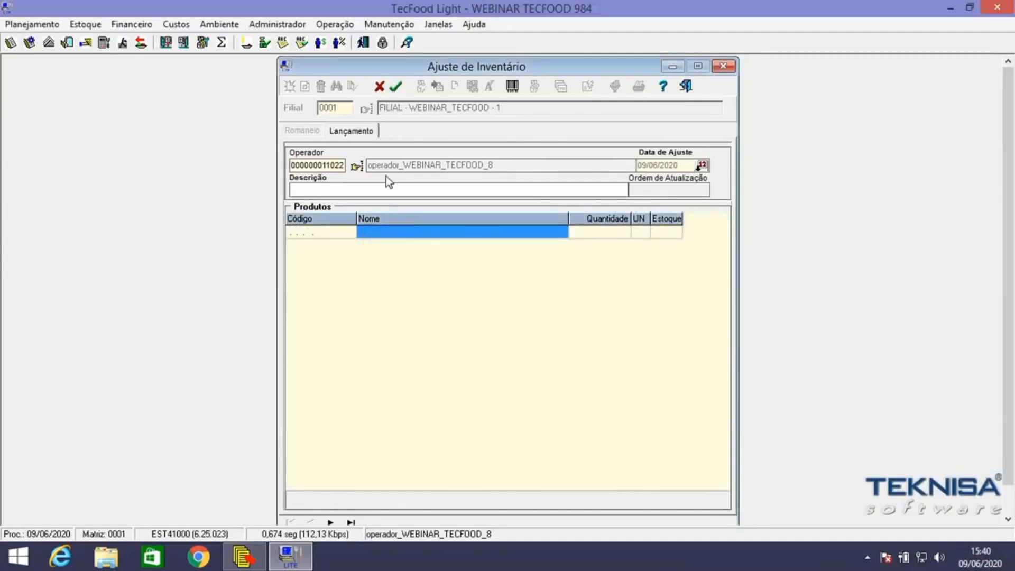
pyautogui.click(379, 86)
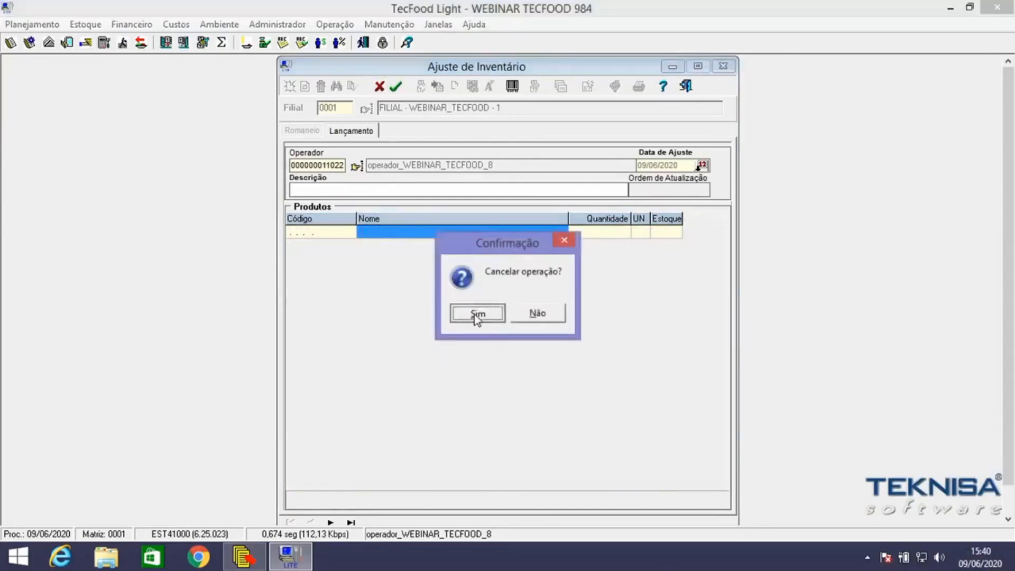
pyautogui.click(476, 314)
# Start a new inventory adjustment, search products for ARROZ INTEGR and add ARROZ INTEGRAL - KG, code 1.05.01.002.00.
pyautogui.click(291, 87)
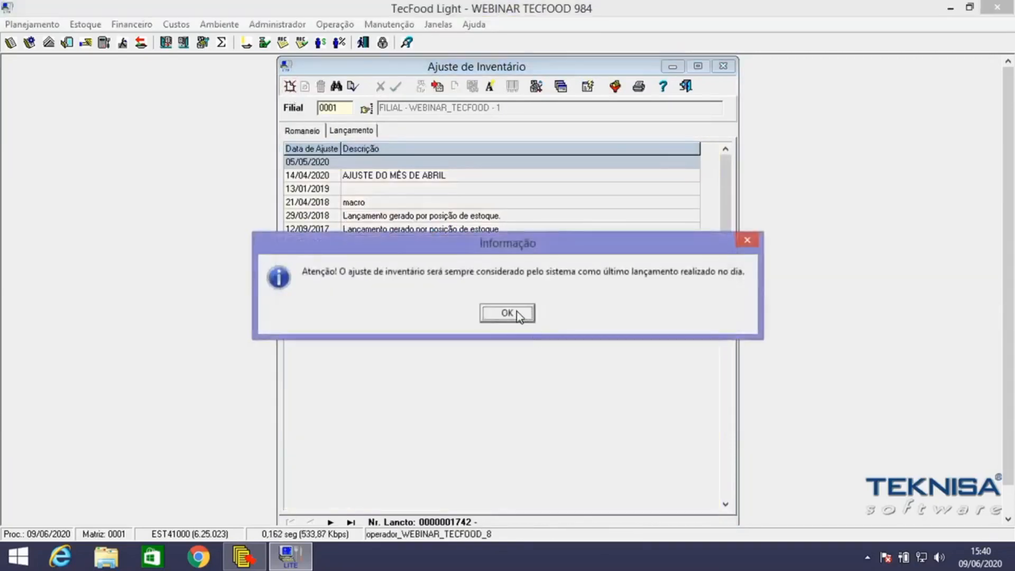
pyautogui.click(518, 314)
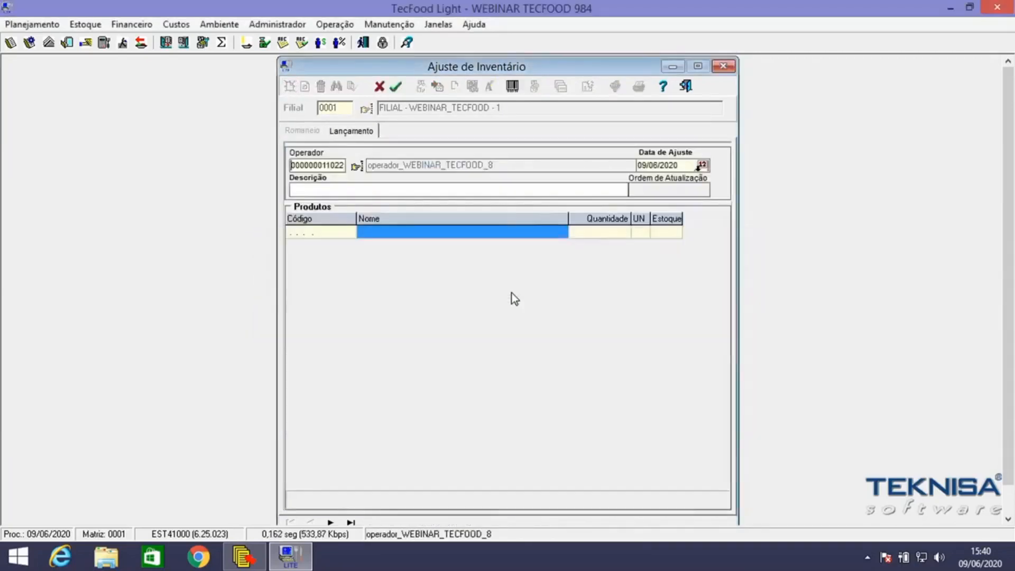
pyautogui.click(313, 232)
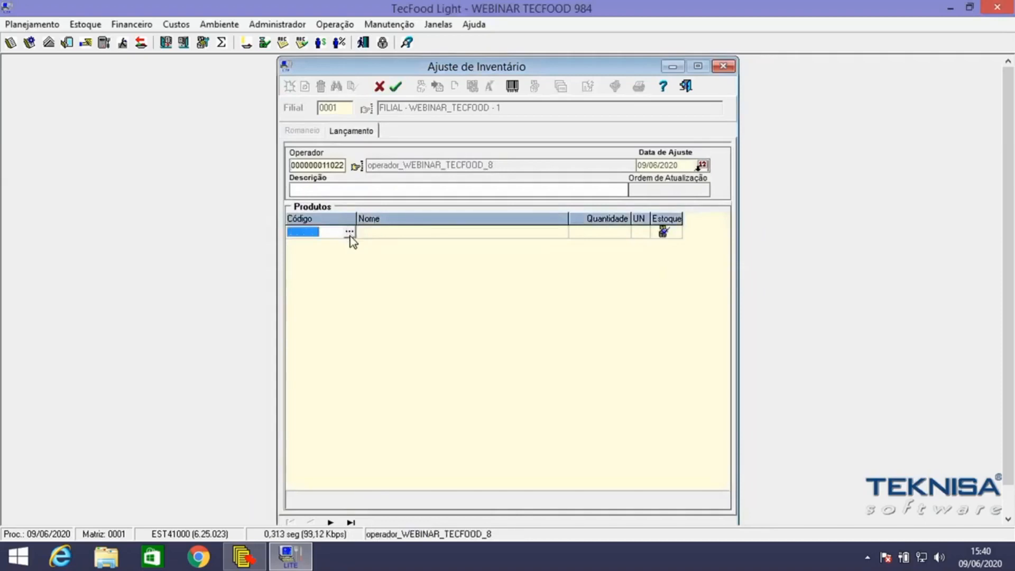
pyautogui.click(349, 232)
pyautogui.write('AR')
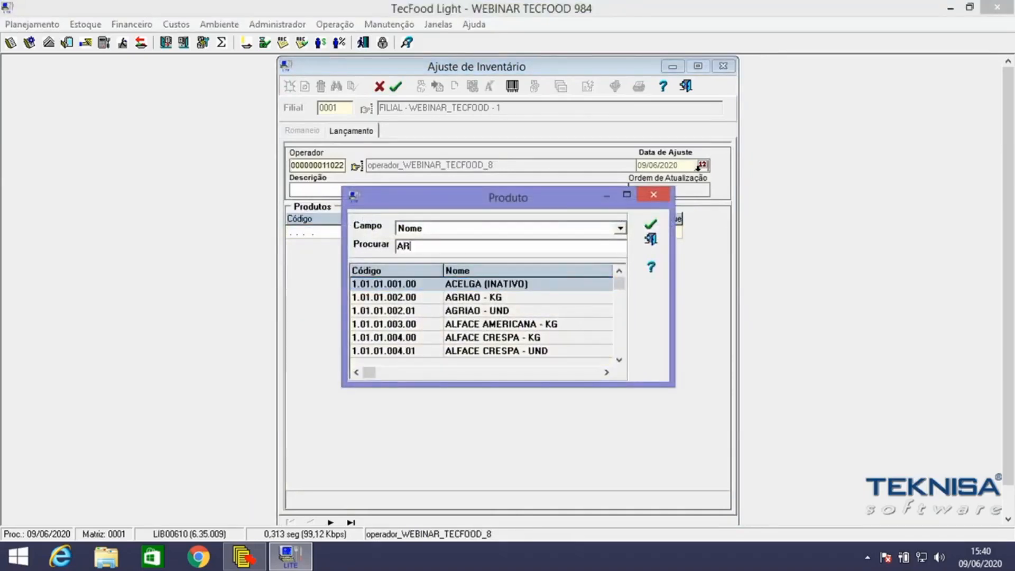
pyautogui.write('ROZ INTEGR')
pyautogui.press('Return')
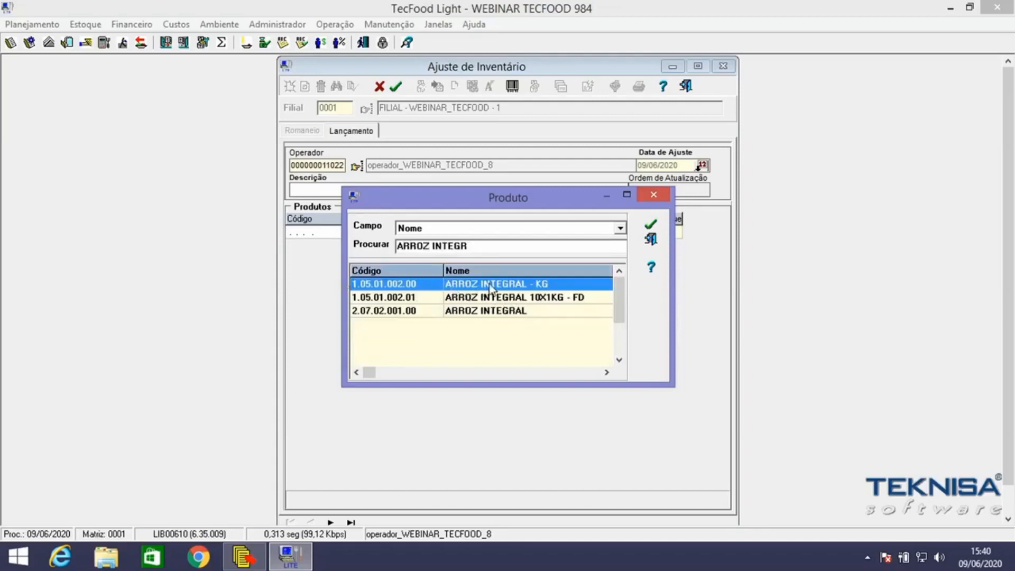
pyautogui.click(651, 225)
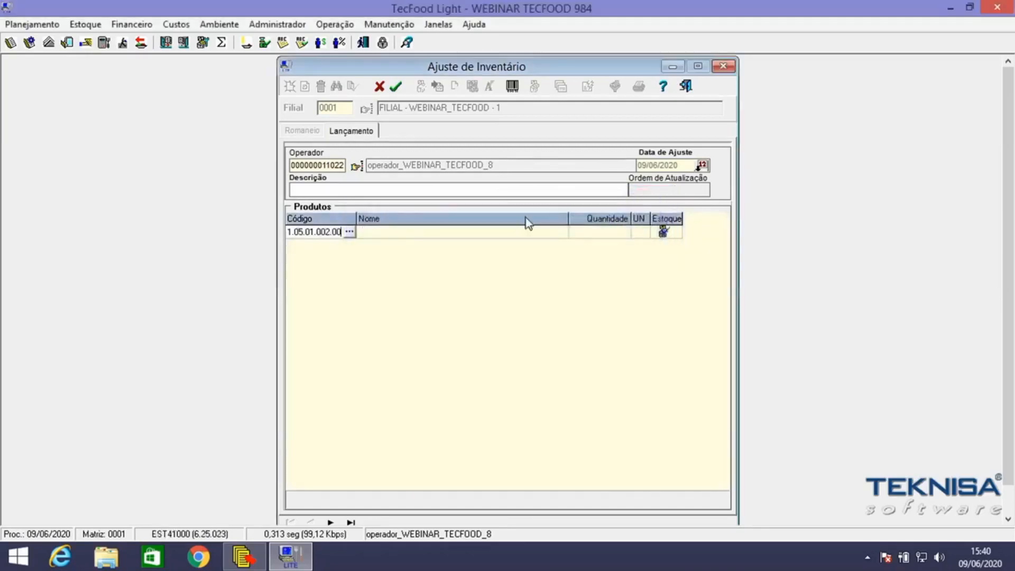
# Enter 5 as the ARROZ INTEGRAL - KG quantity, confirm its adjustment and save the record.
pyautogui.click(594, 233)
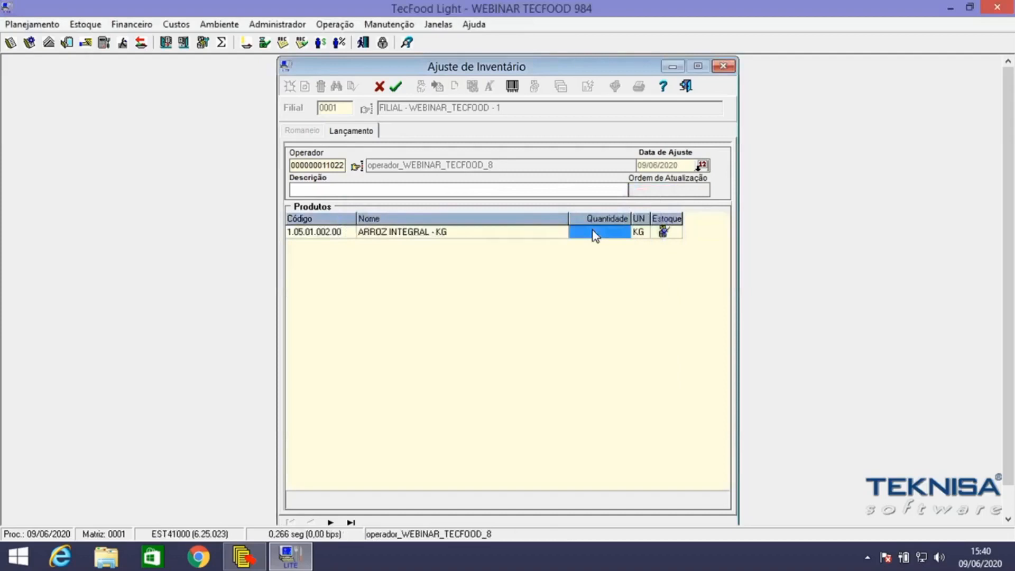
pyautogui.write('5')
pyautogui.click(395, 87)
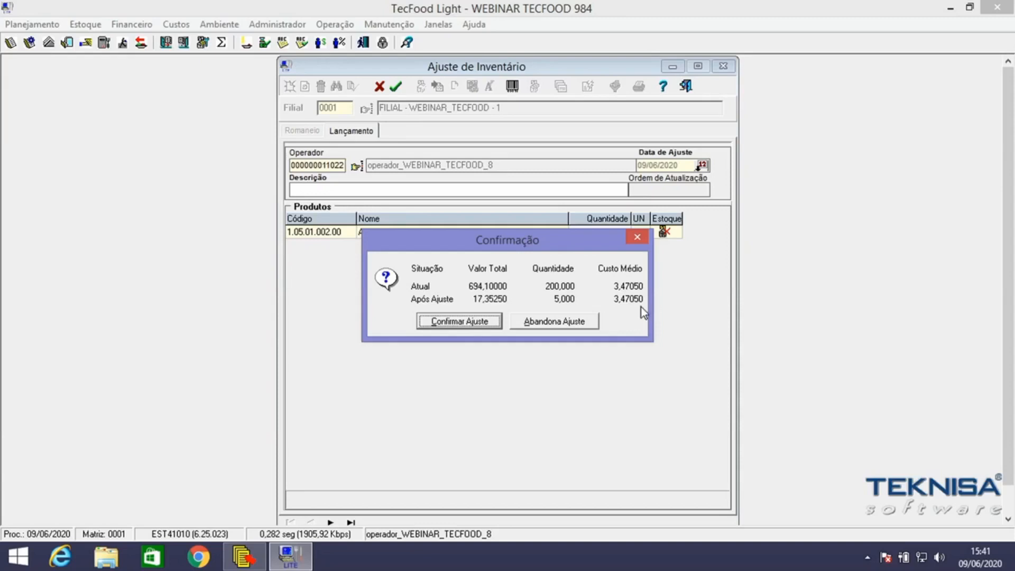
pyautogui.click(463, 321)
pyautogui.click(478, 313)
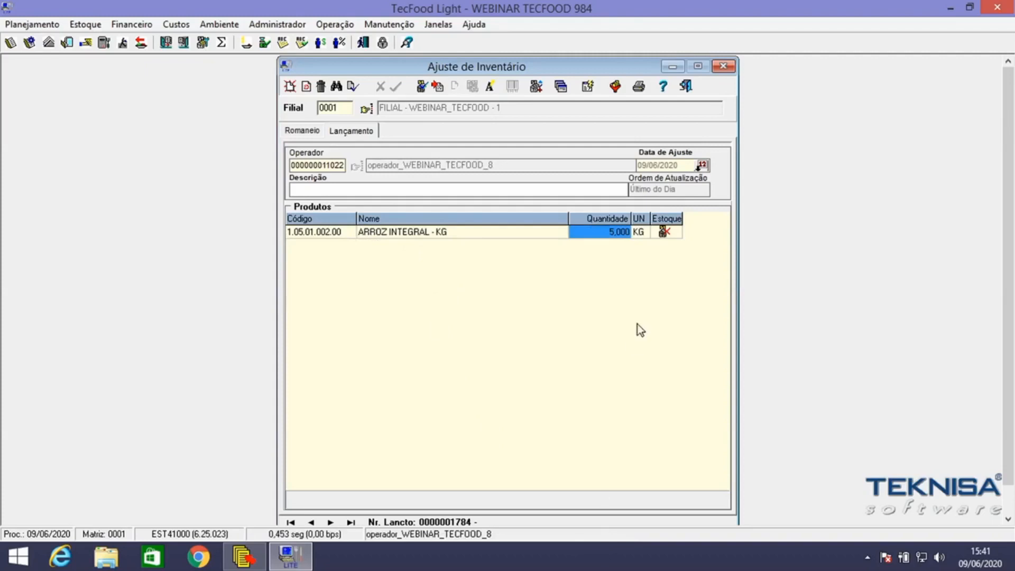
# Delete the ARROZ INTEGRAL - KG adjustment and generate an adjustment with the products that have stock quantity.
pyautogui.click(320, 87)
pyautogui.click(466, 316)
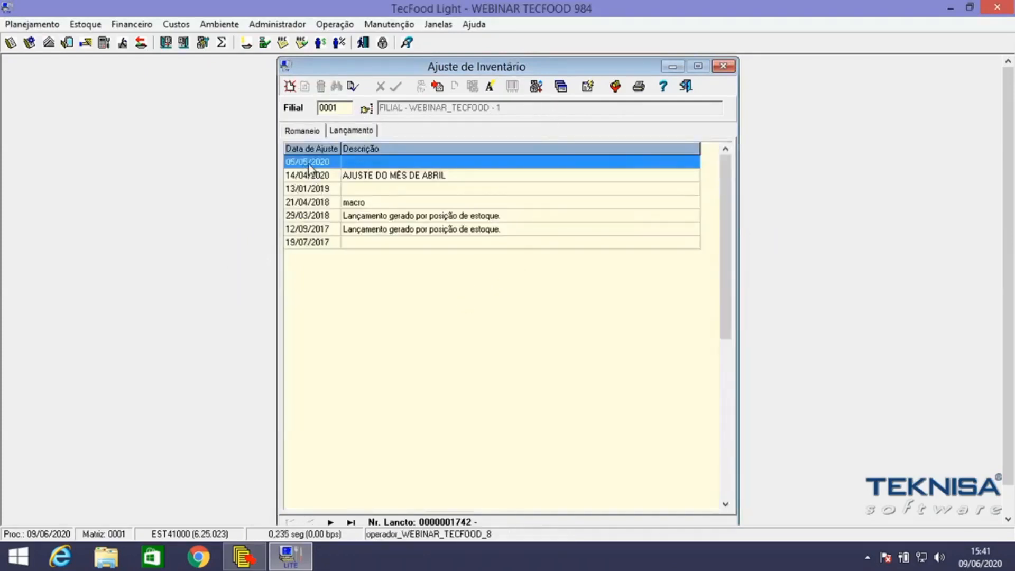
pyautogui.click(537, 86)
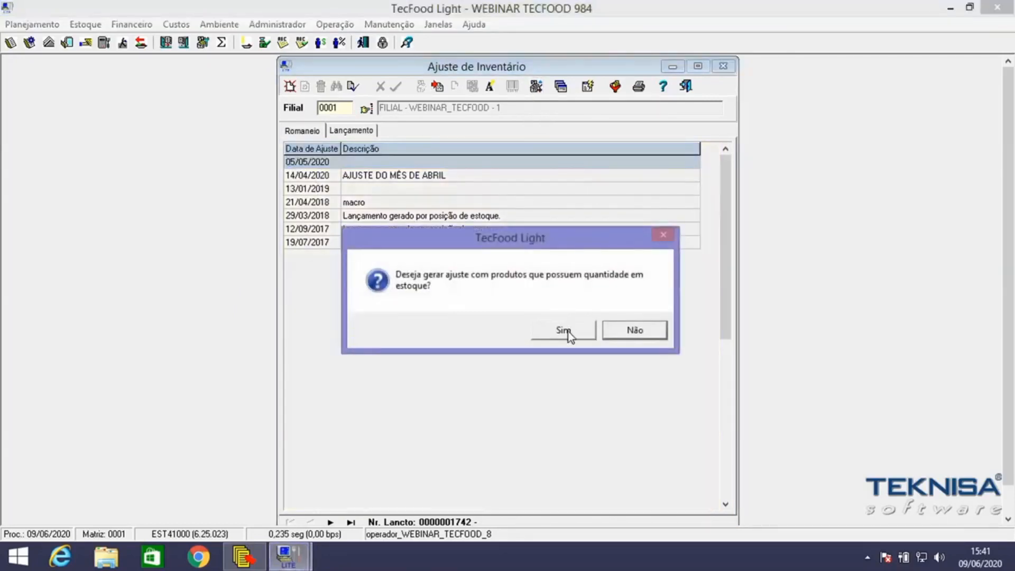
pyautogui.click(564, 330)
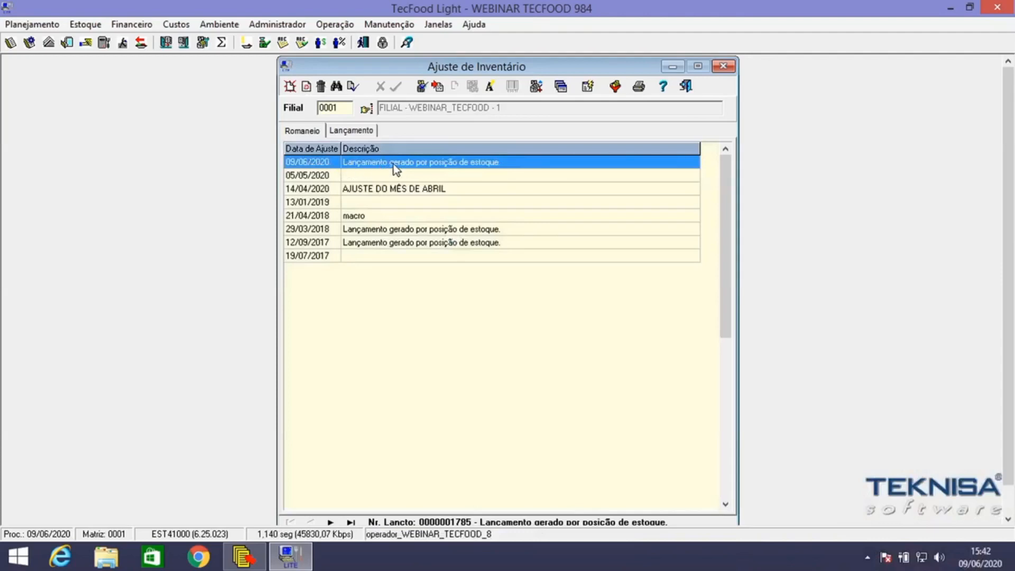
# In the generated adjustment's entry, set the AGRIAO - KG quantity to 100, confirming the adjustment and the operation.
pyautogui.click(357, 130)
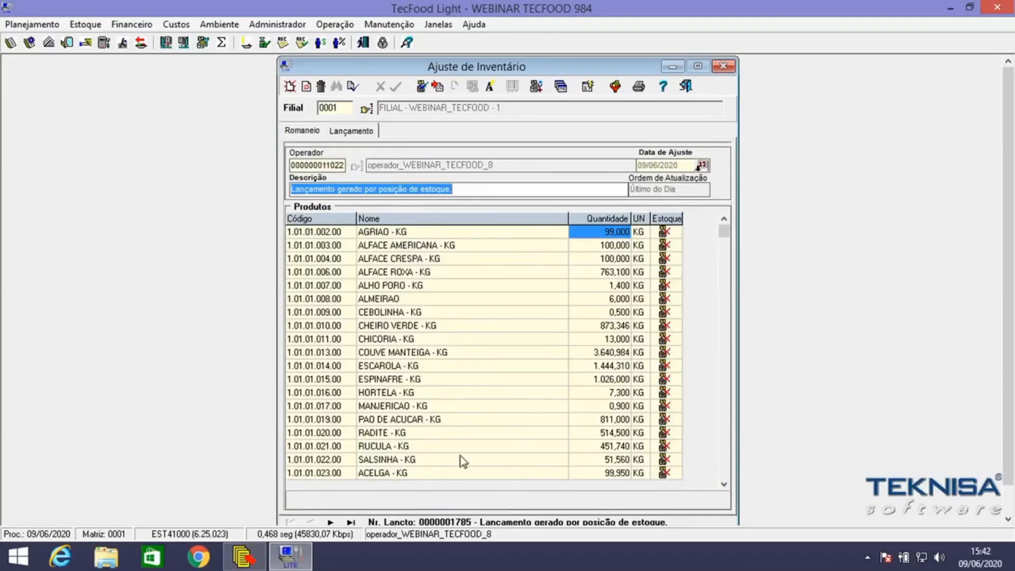
pyautogui.click(617, 232)
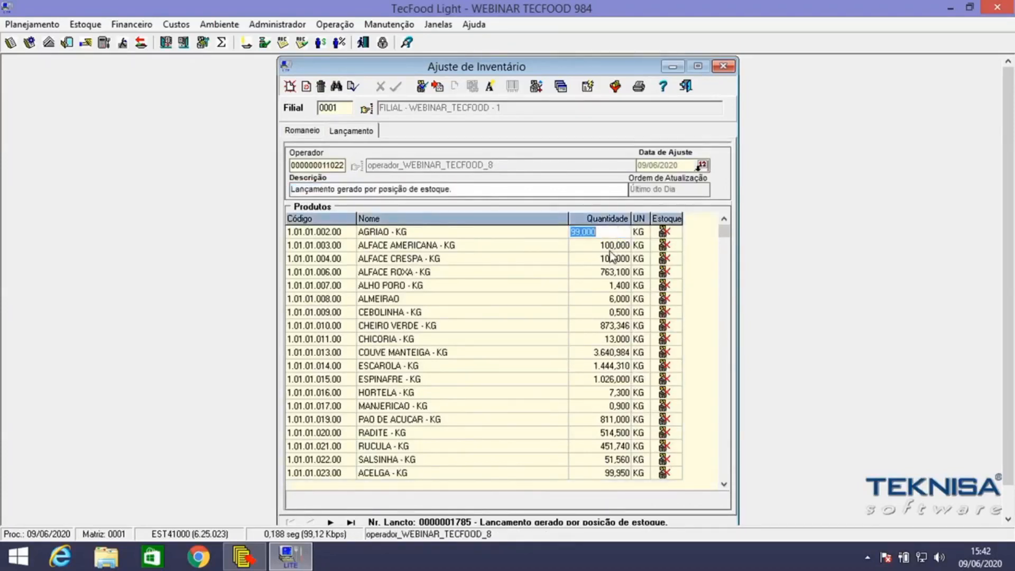
pyautogui.write('100')
pyautogui.click(434, 228)
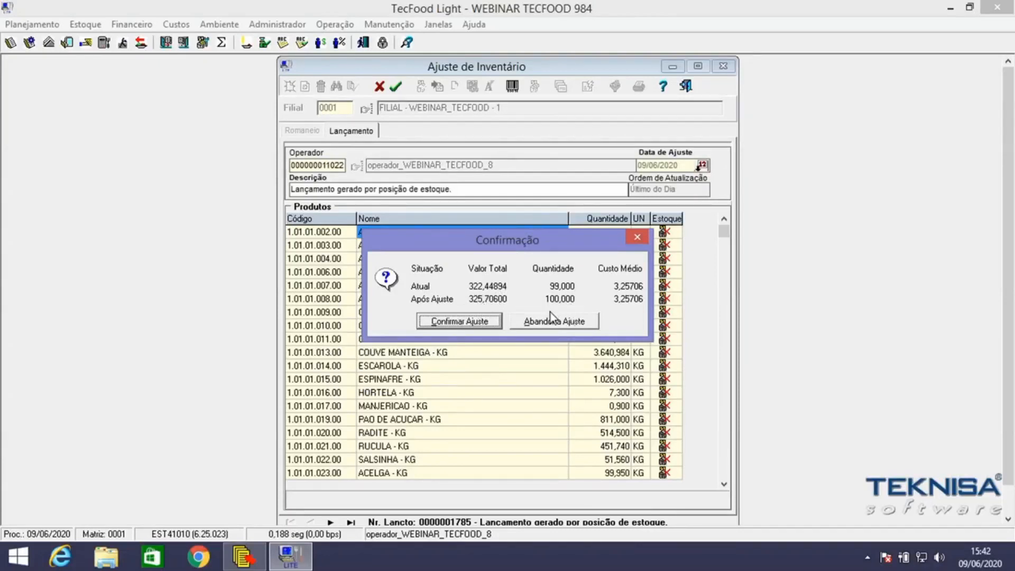
pyautogui.click(465, 321)
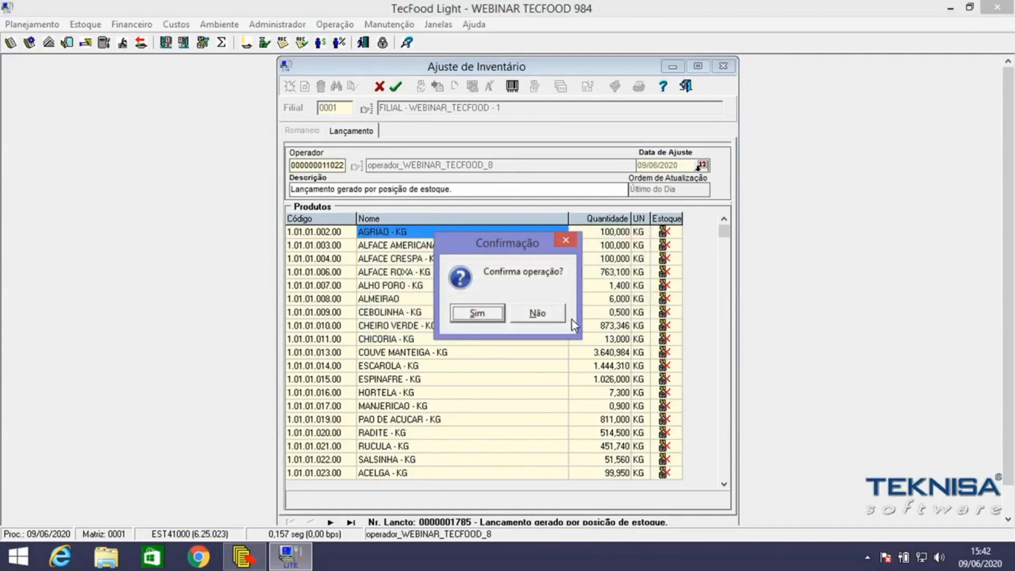
pyautogui.click(477, 314)
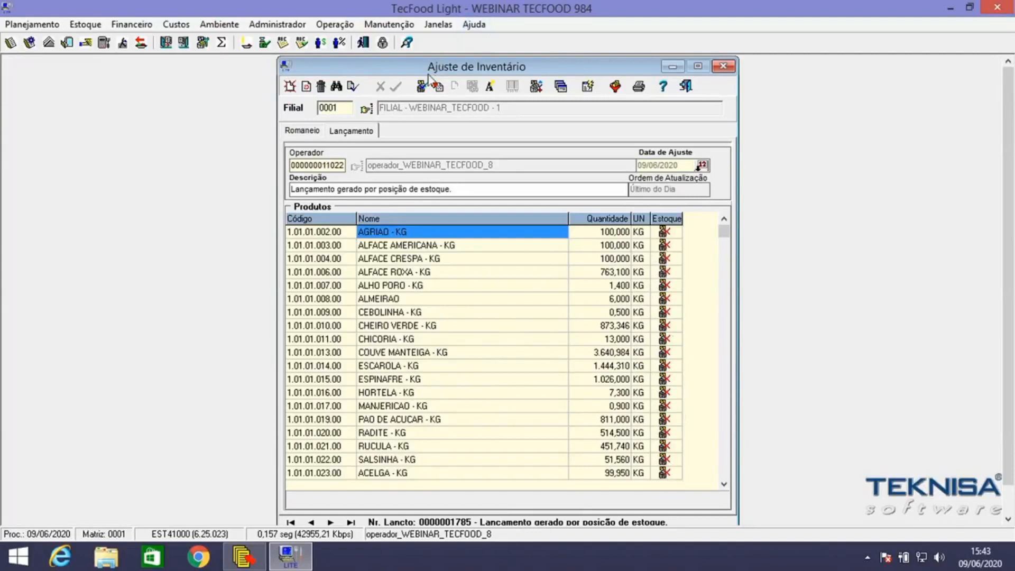
# Update the stock from the generated adjustment with the Gravar option, delete that adjustment and close the inventory adjustment.
pyautogui.click(422, 87)
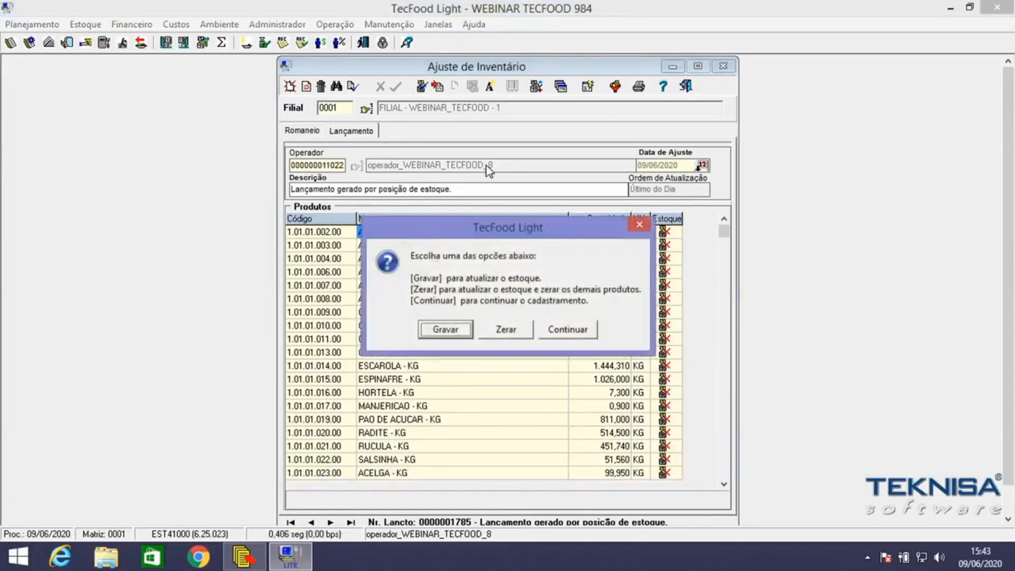
pyautogui.click(443, 329)
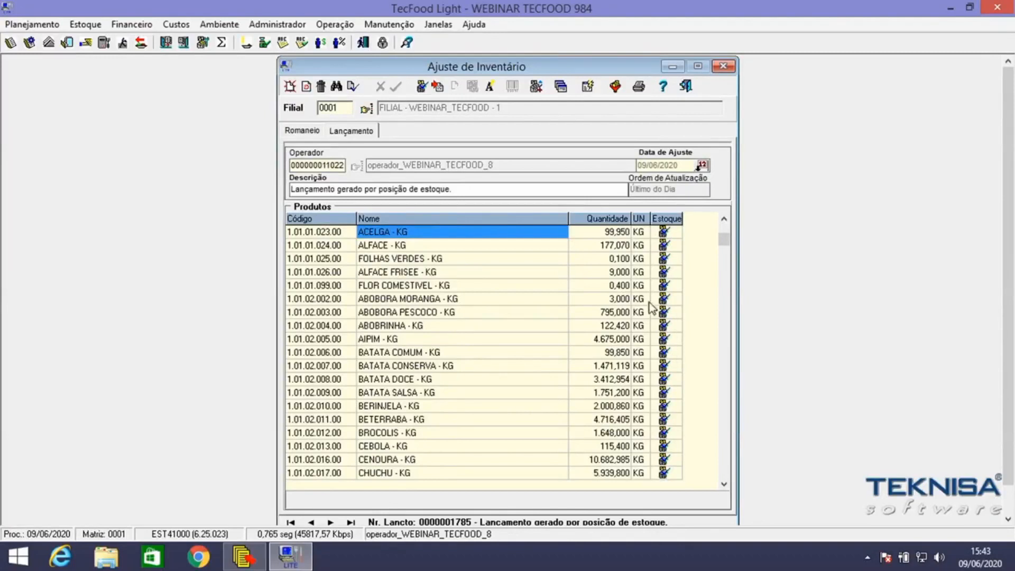
pyautogui.click(321, 87)
pyautogui.click(477, 314)
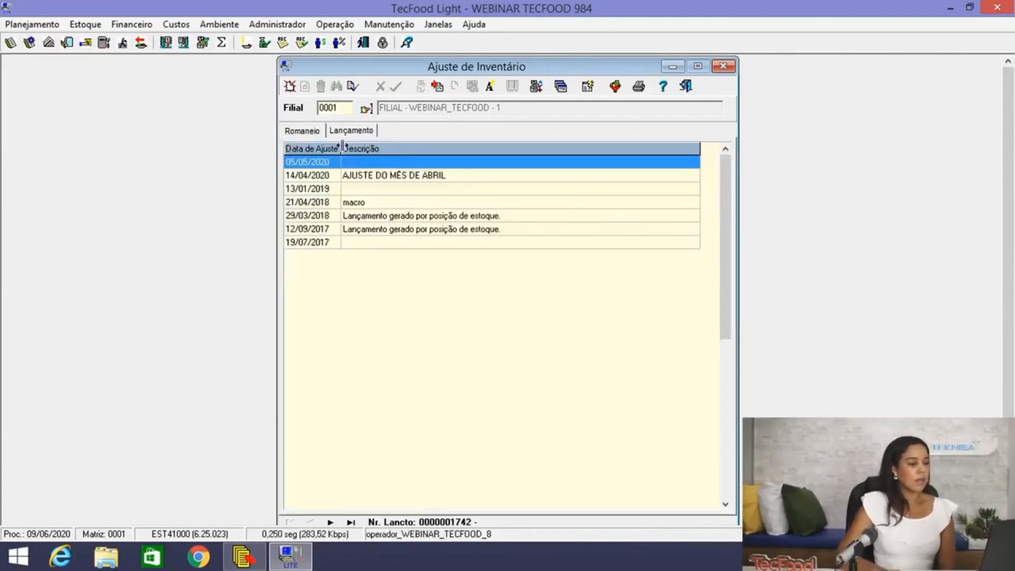
pyautogui.click(686, 87)
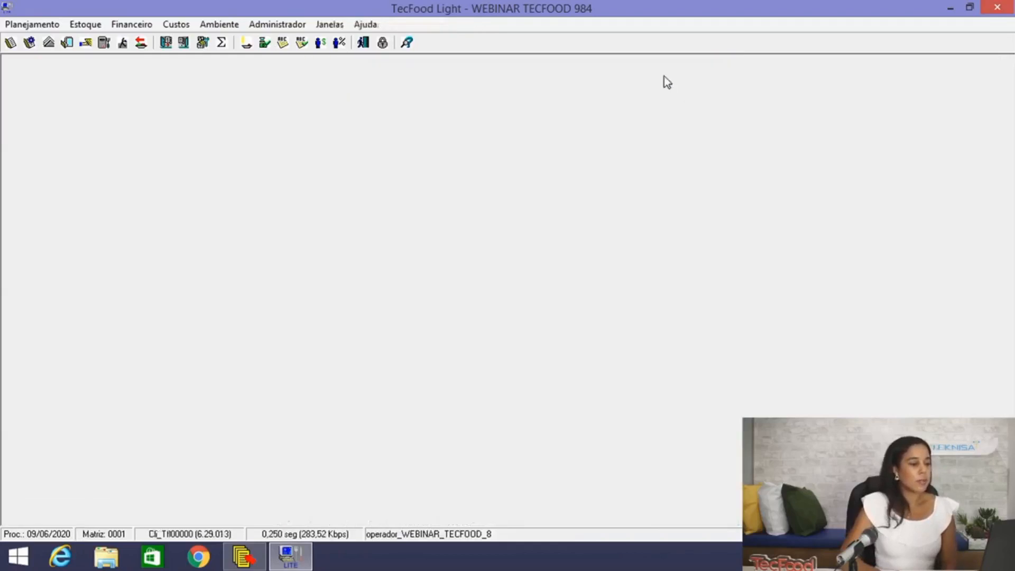
# Open the Produtos sem Movimentação report and set 30 days, initial product 1 and final product 6.
pyautogui.click(85, 24)
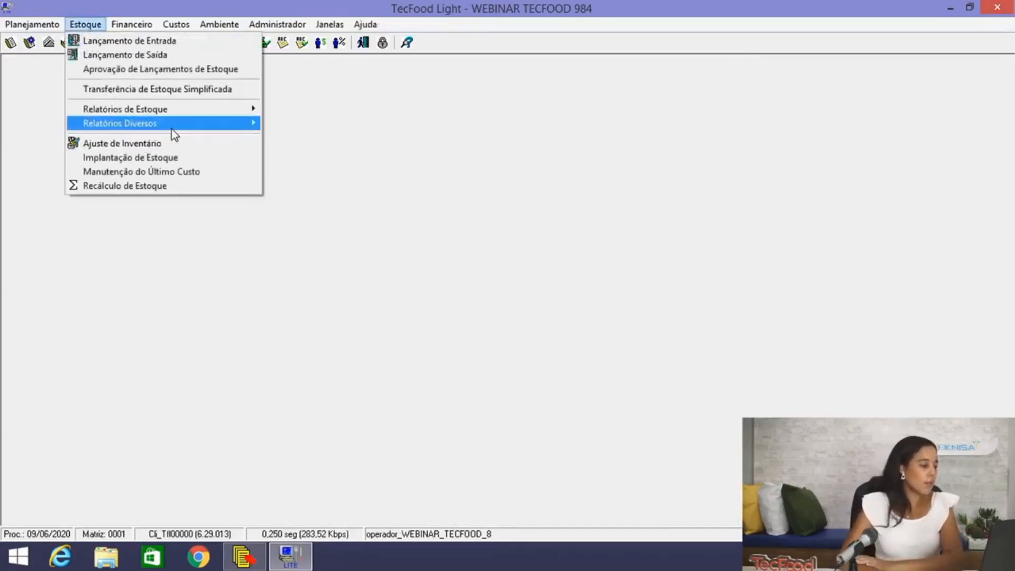
pyautogui.moveTo(194, 127)
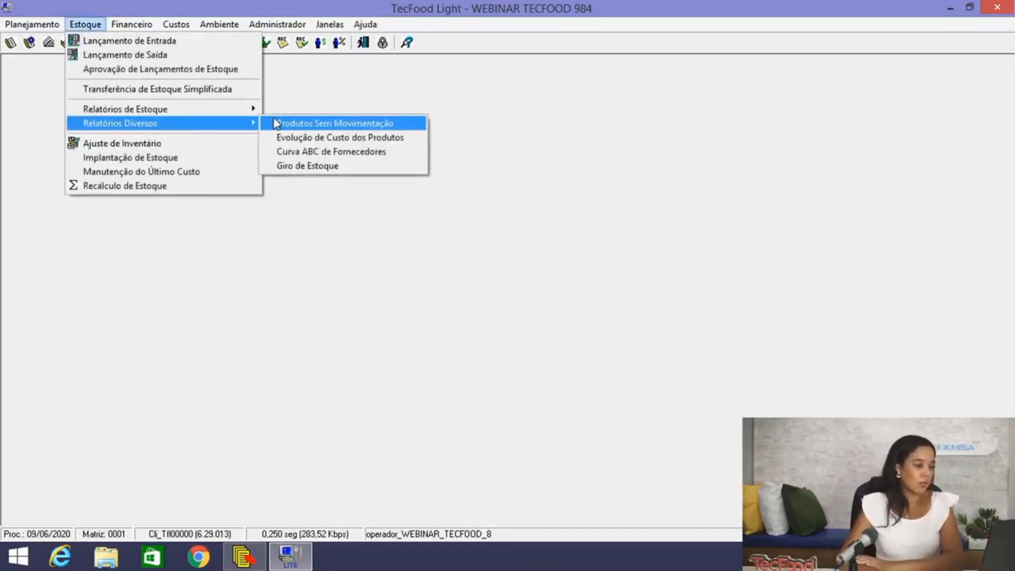
pyautogui.click(366, 127)
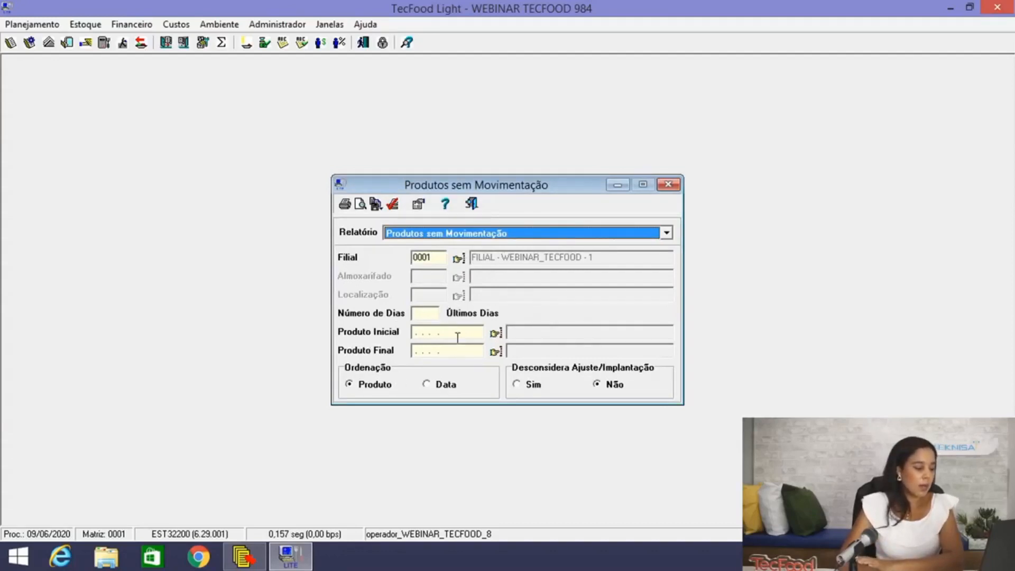
pyautogui.click(424, 313)
pyautogui.write('30')
pyautogui.click(458, 331)
pyautogui.moveTo(458, 332); pyautogui.dragTo(342, 341)
pyautogui.write('1')
pyautogui.press('Tab')
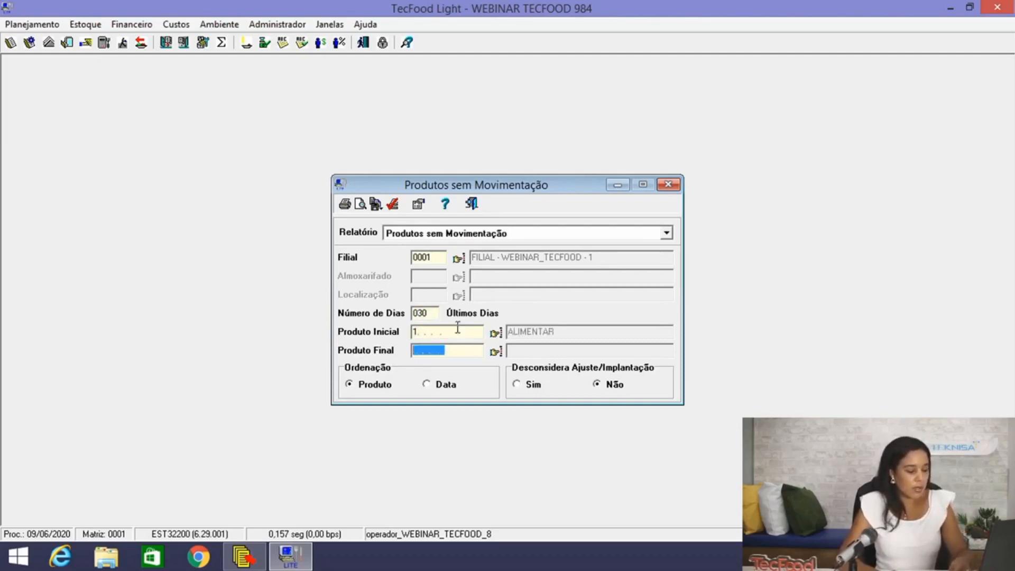
pyautogui.write('6. . . .')
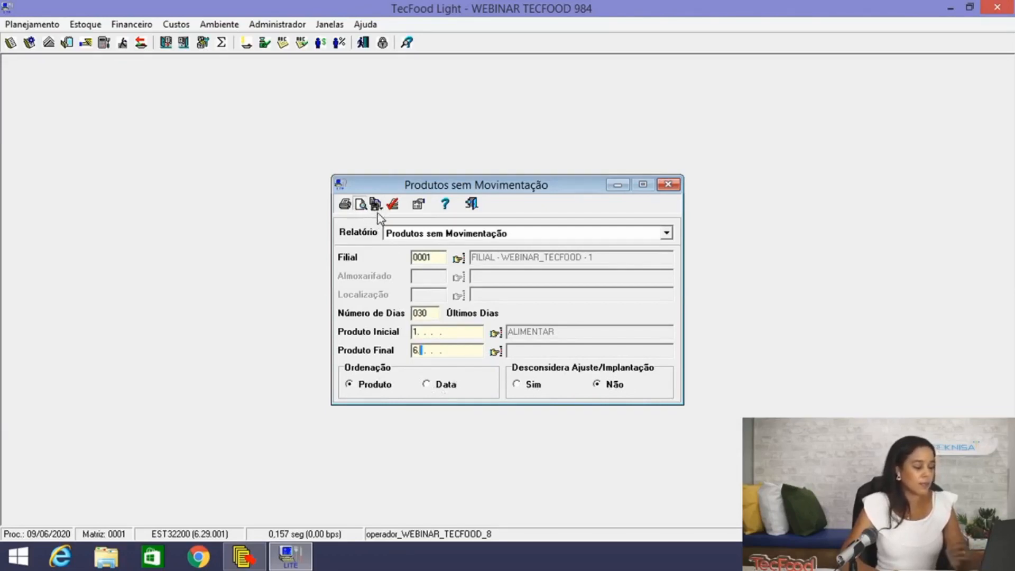
# Generate the Produtos sem Movimentação report, review the listed products and close the report.
pyautogui.click(393, 207)
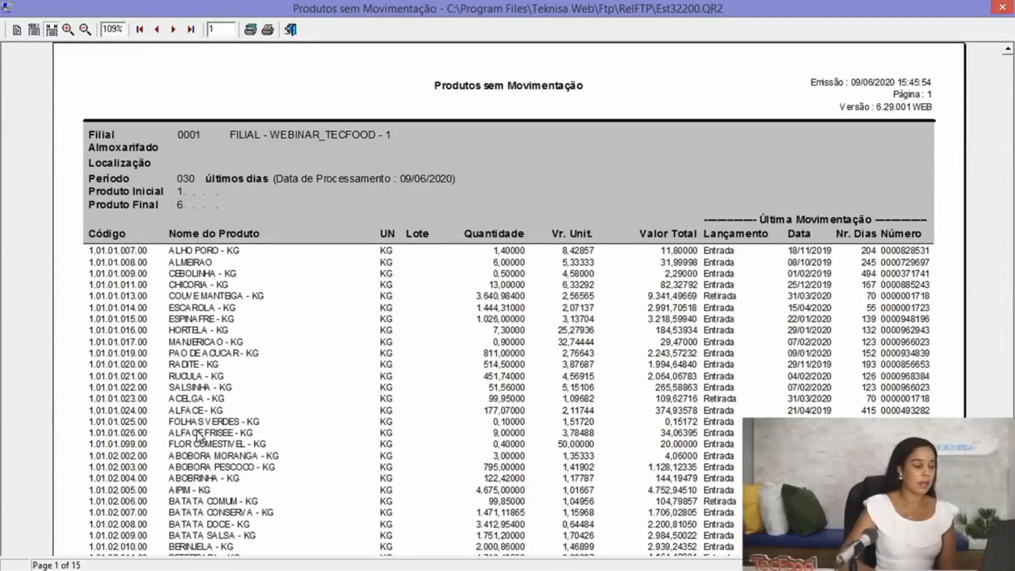
pyautogui.click(290, 30)
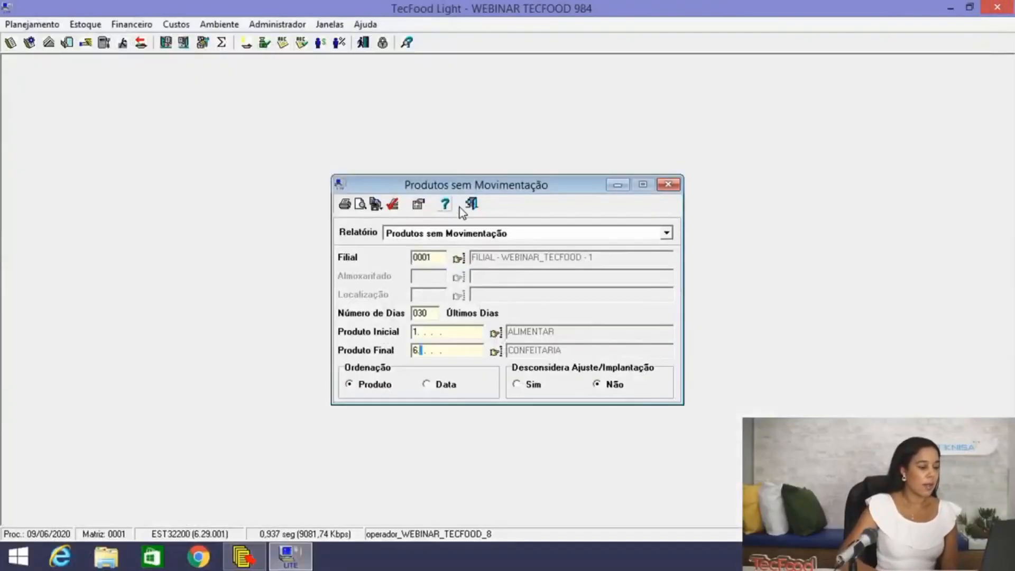
pyautogui.click(472, 204)
# Open the Evolução de Custo dos Produtos report.
pyautogui.click(86, 25)
pyautogui.moveTo(228, 109)
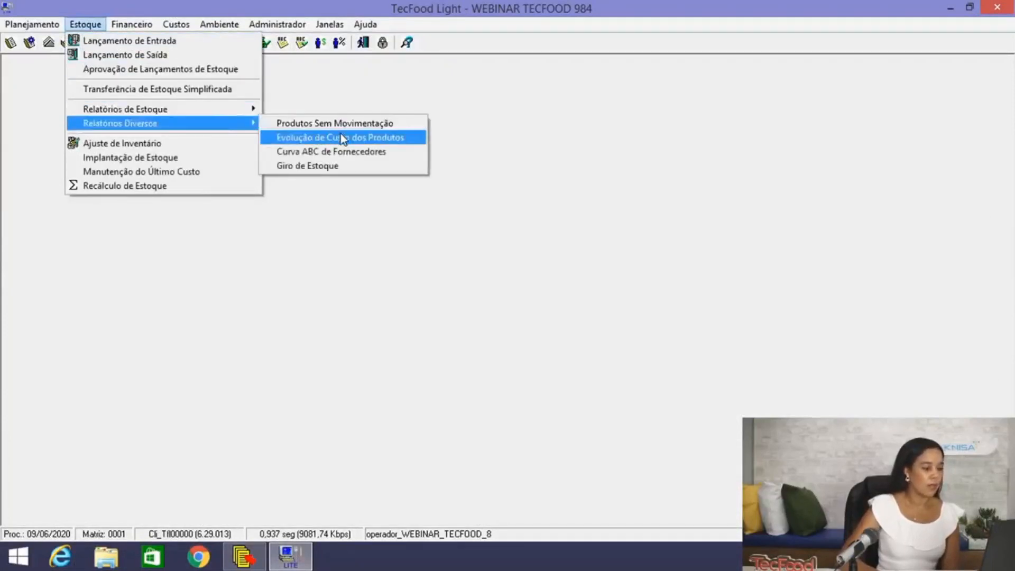
pyautogui.click(375, 138)
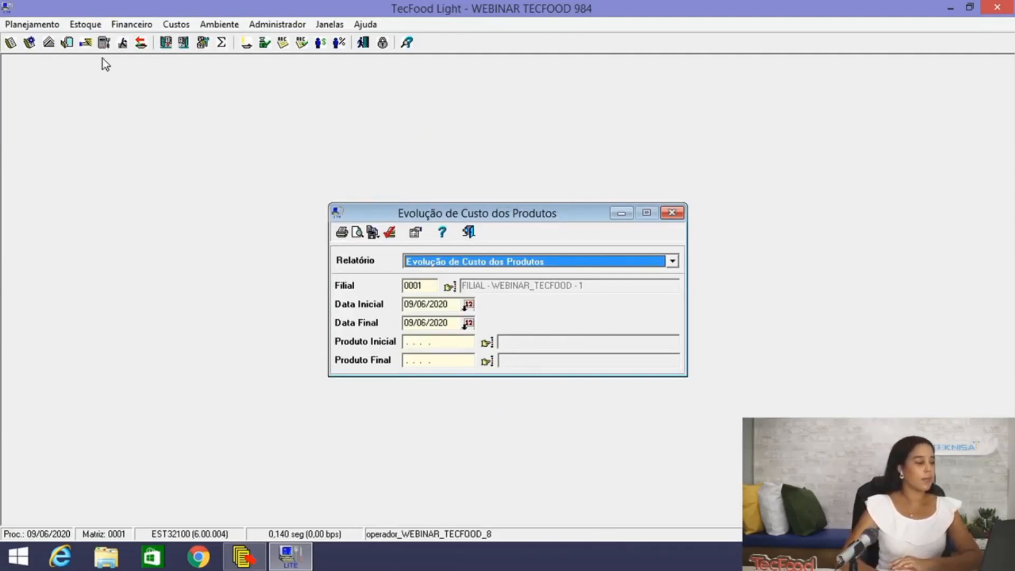
# View the product data of branch 0001's stock entry dated 09/06/2020, and close the entries and cost evolution windows.
pyautogui.click(97, 24)
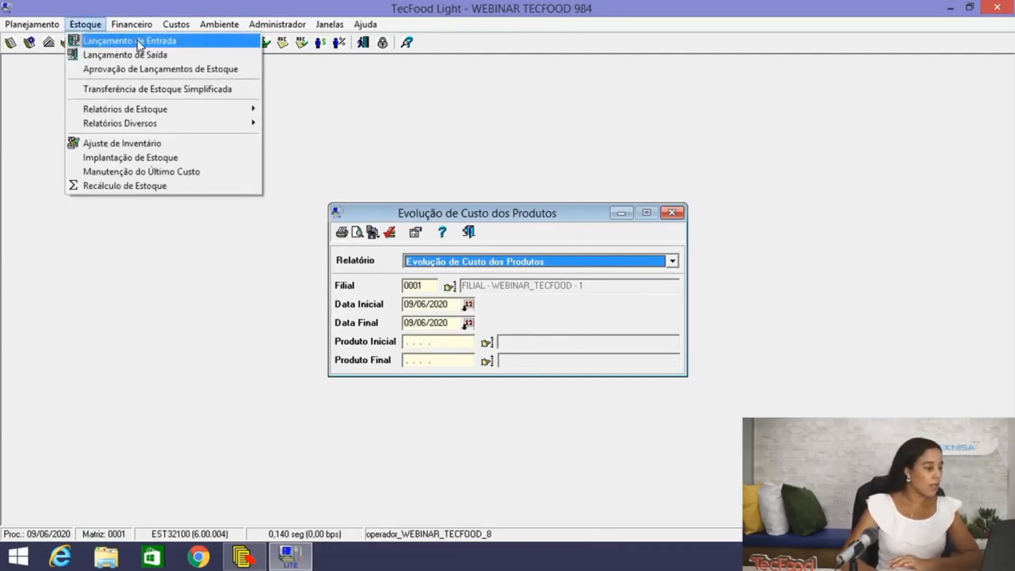
pyautogui.click(140, 41)
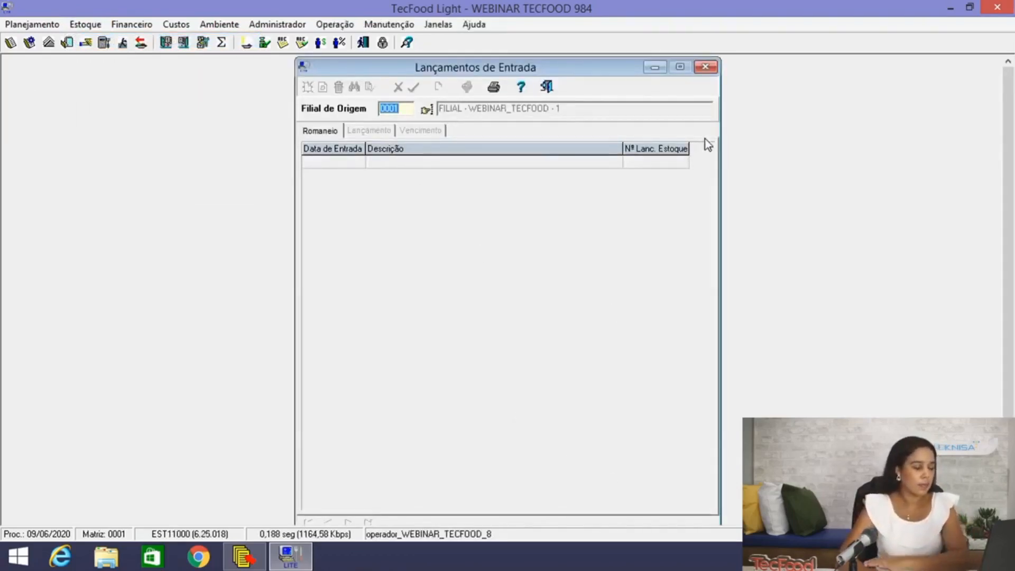
pyautogui.press('Tab')
pyautogui.click(701, 218)
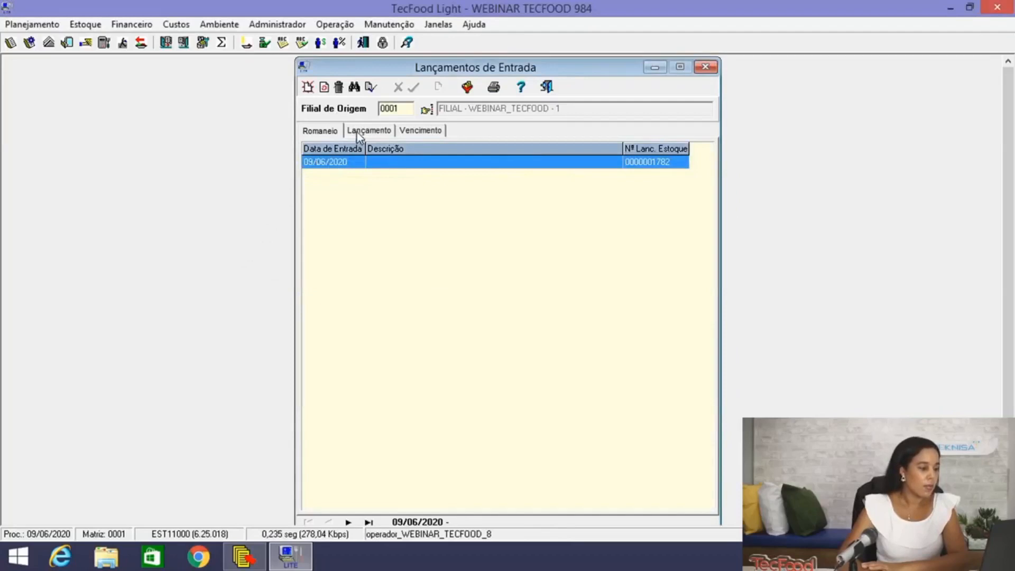
pyautogui.click(369, 130)
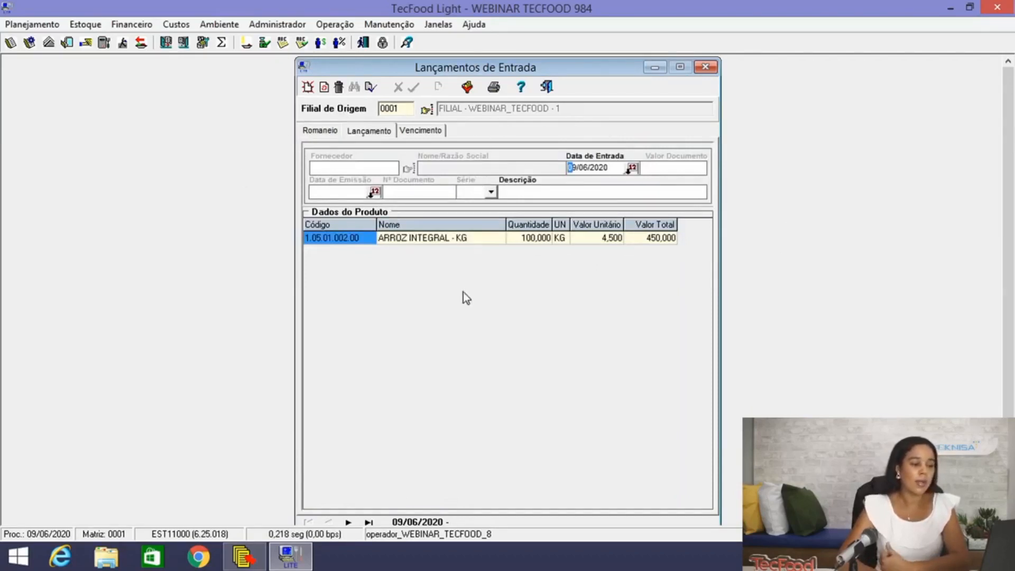
pyautogui.click(543, 86)
pyautogui.click(469, 232)
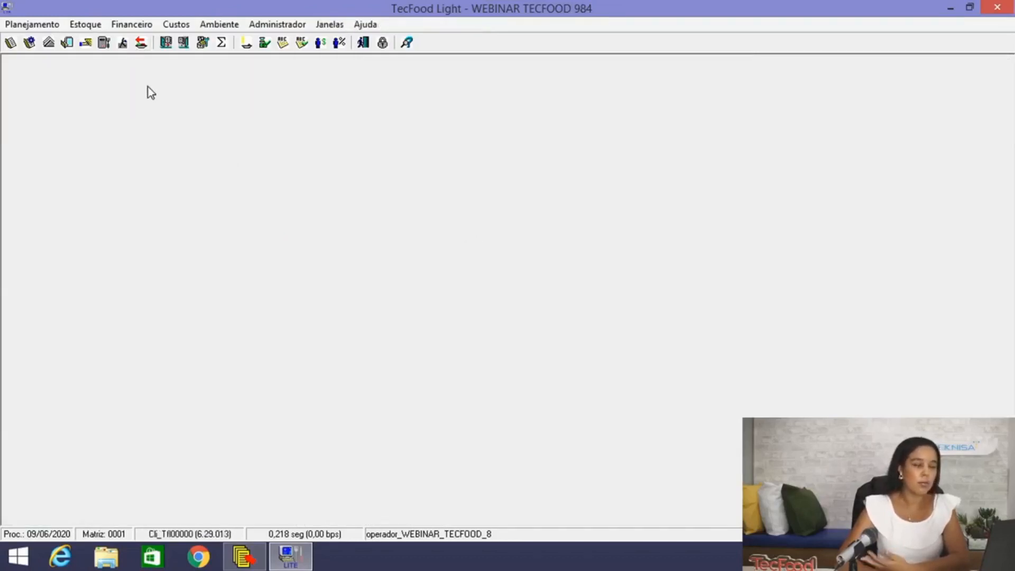
# Open the Evolução de Custo dos Produtos report and set the initial date to 01/05/2020, initial product 1 and final product 6.
pyautogui.click(85, 24)
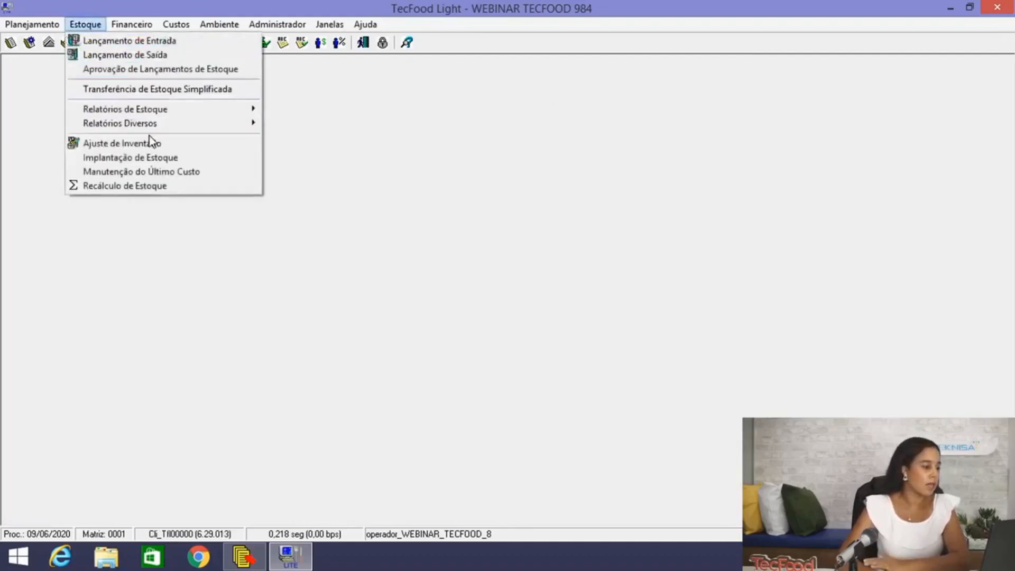
pyautogui.moveTo(182, 123)
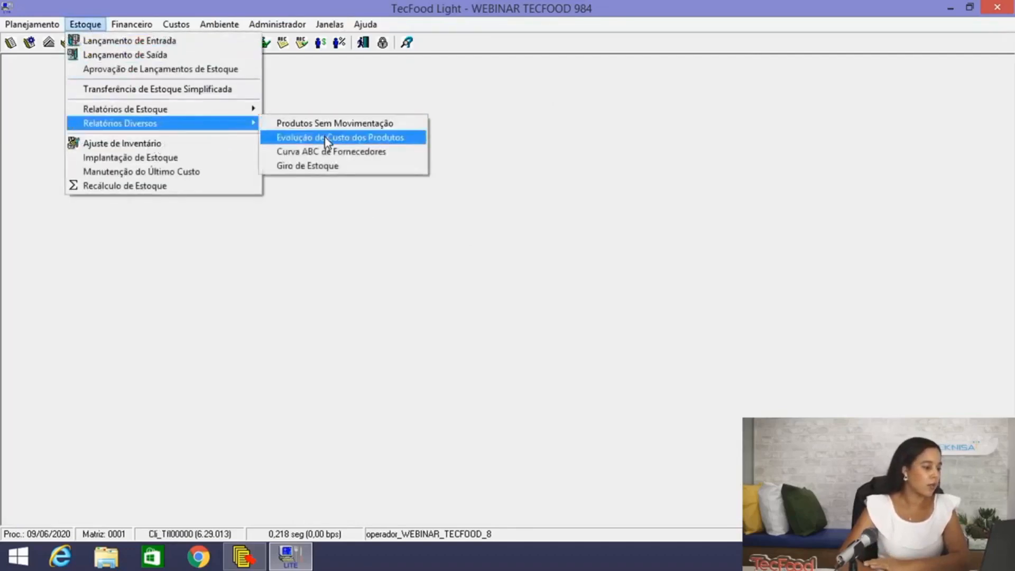
pyautogui.click(326, 138)
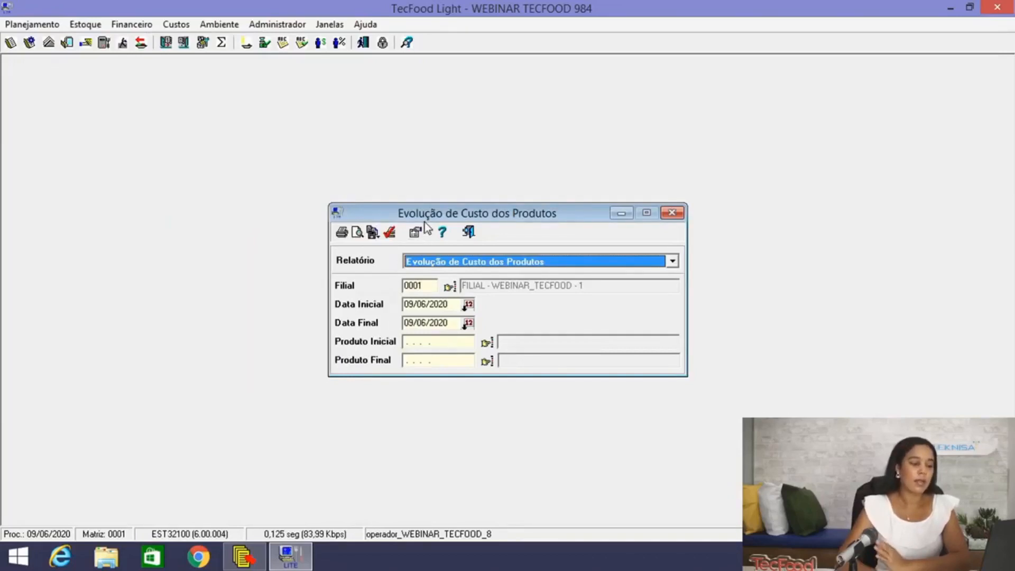
pyautogui.click(408, 305)
pyautogui.doubleClick(408, 305)
pyautogui.write('5')
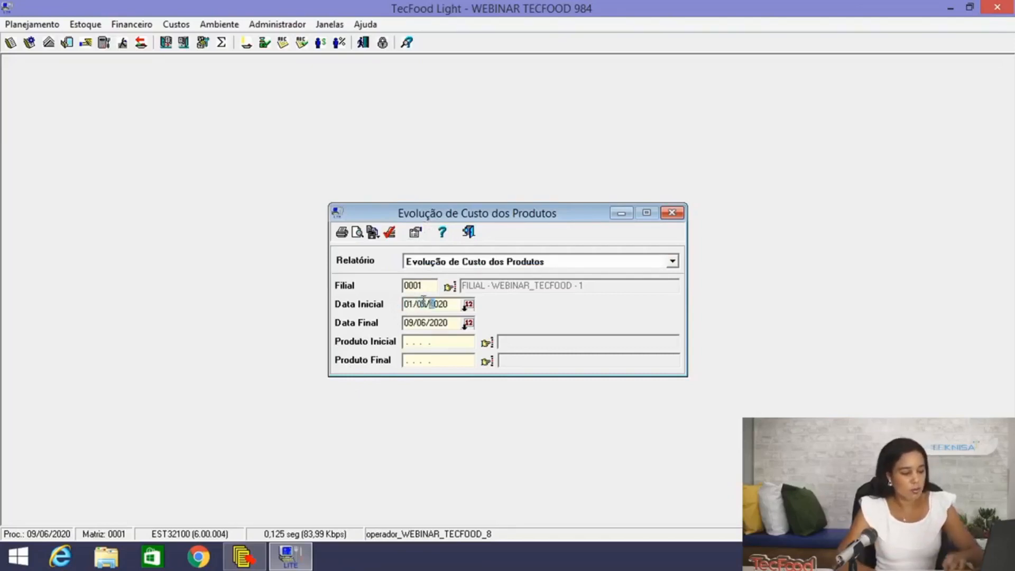
pyautogui.click(406, 342)
pyautogui.write('1. . . .')
pyautogui.press('Tab')
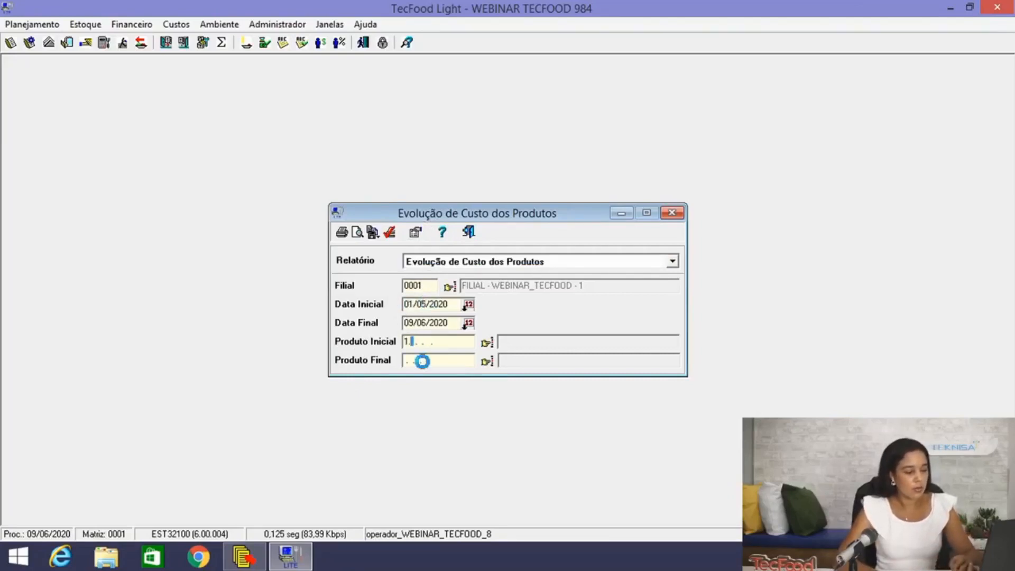
pyautogui.write('6. . .')
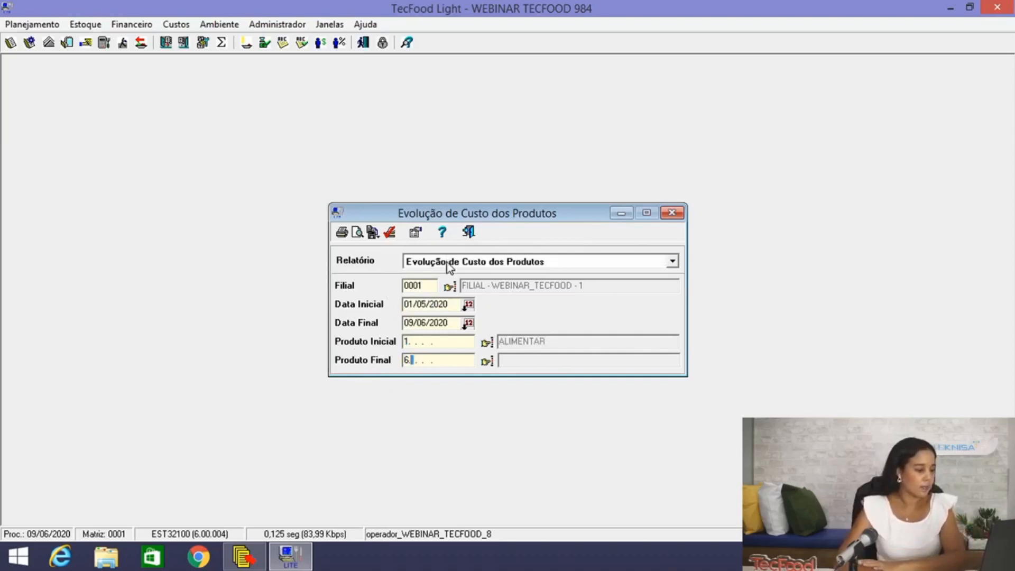
# Preview the Evolução de Custo dos Produtos report, review the cost variation of each product's purchases and close the report.
pyautogui.click(356, 234)
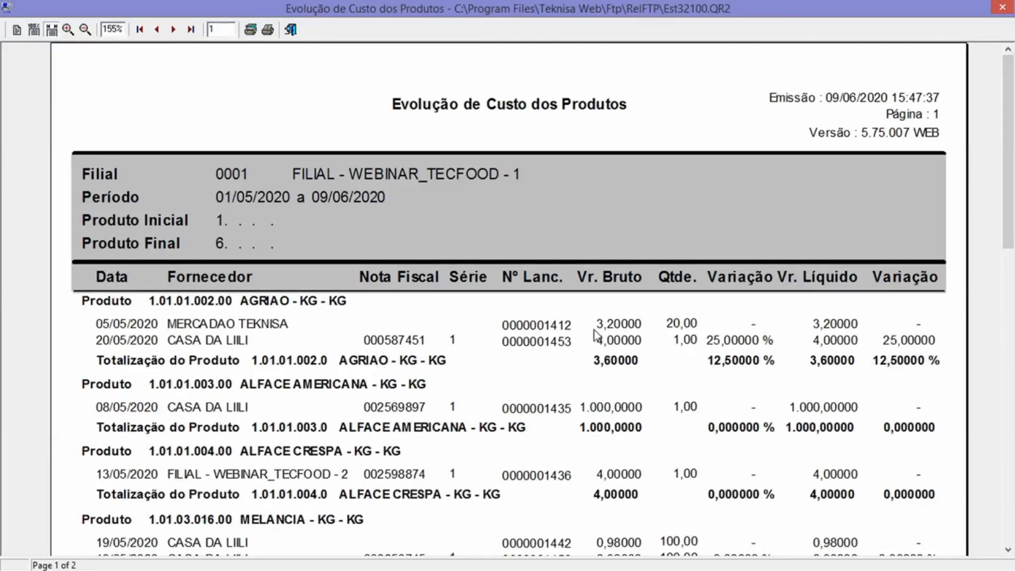
pyautogui.scroll(-3, 1009, 237)
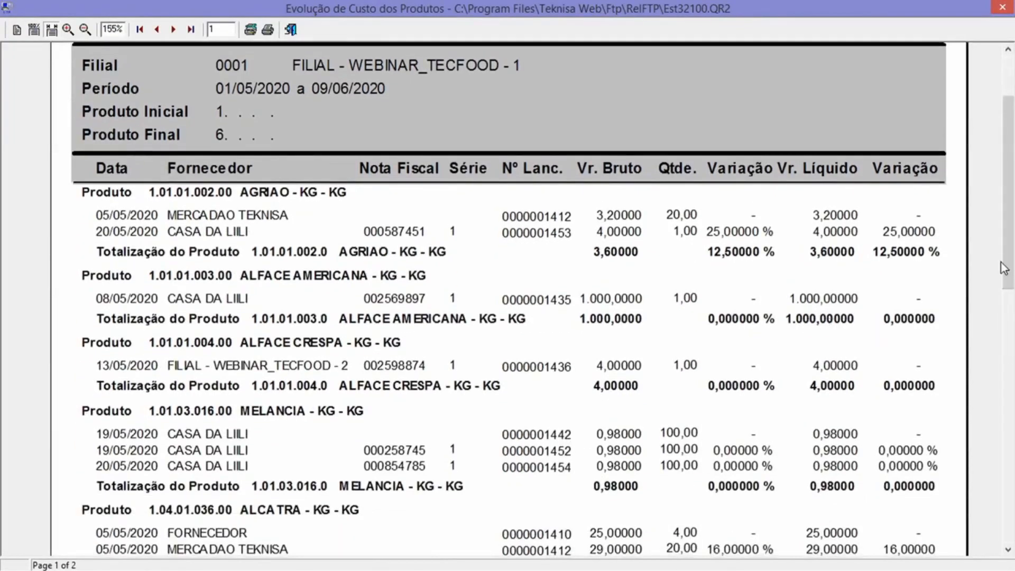
pyautogui.scroll(-2, 1010, 264)
pyautogui.scroll(-3, 1011, 264)
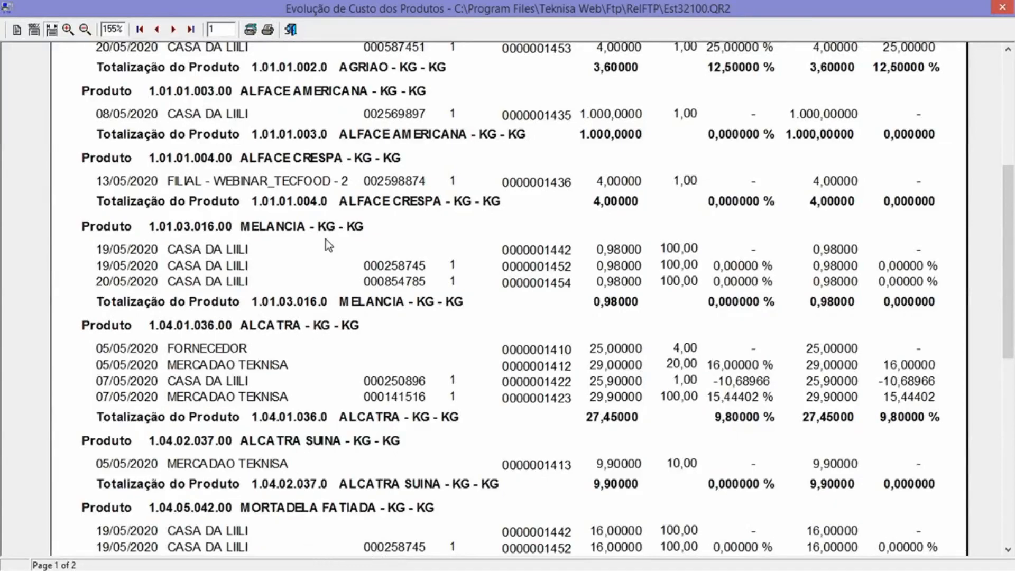
pyautogui.click(291, 30)
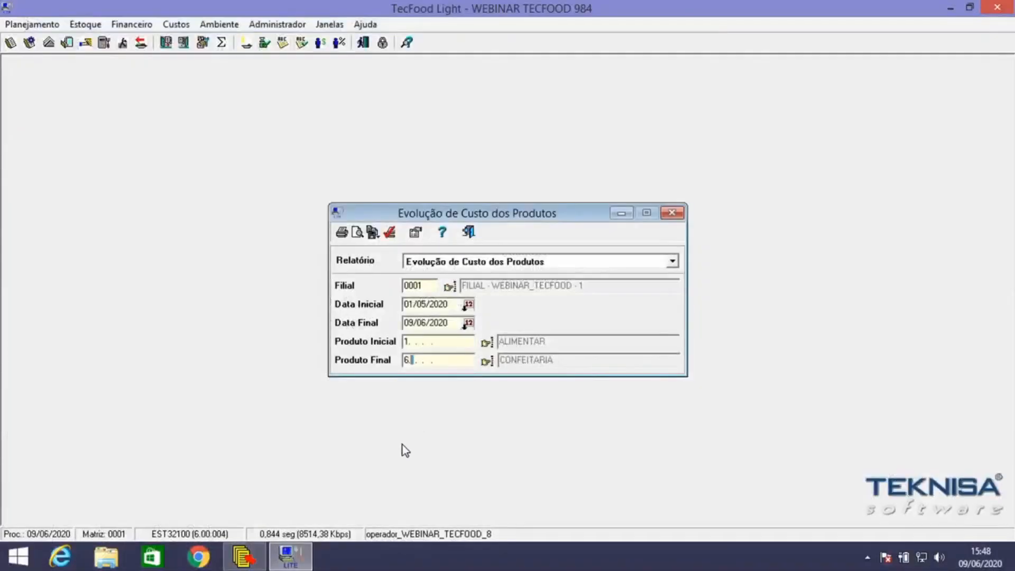
pyautogui.click(468, 233)
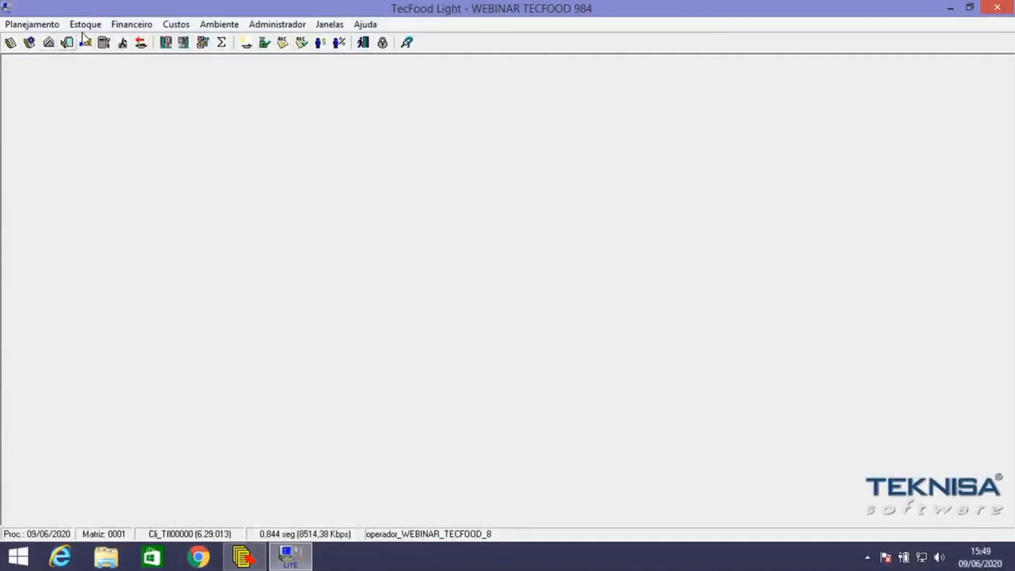
# Open the Curva ABC de Fornecedores report and set its initial date to 01/05/2020.
pyautogui.click(130, 27)
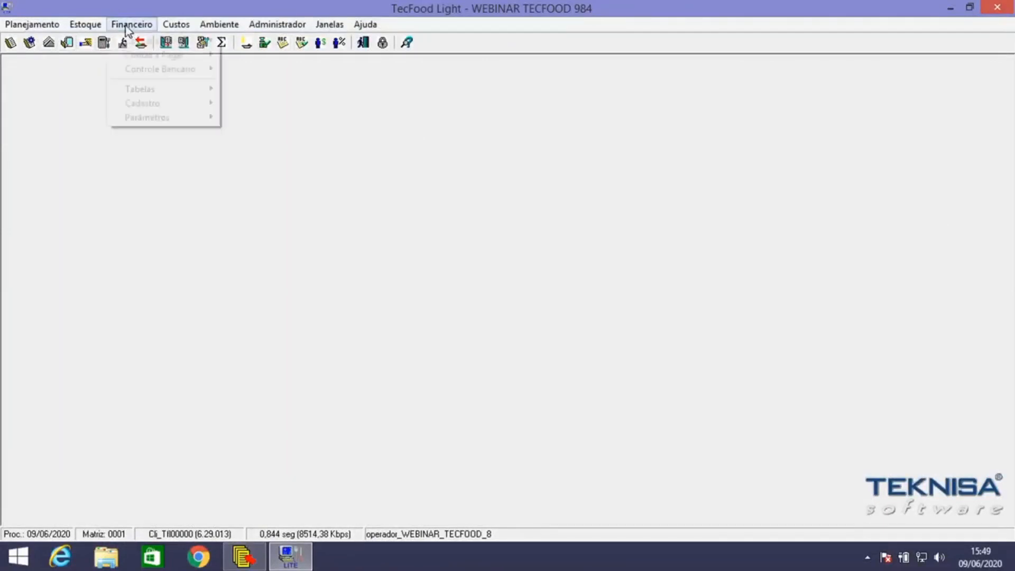
pyautogui.click(80, 25)
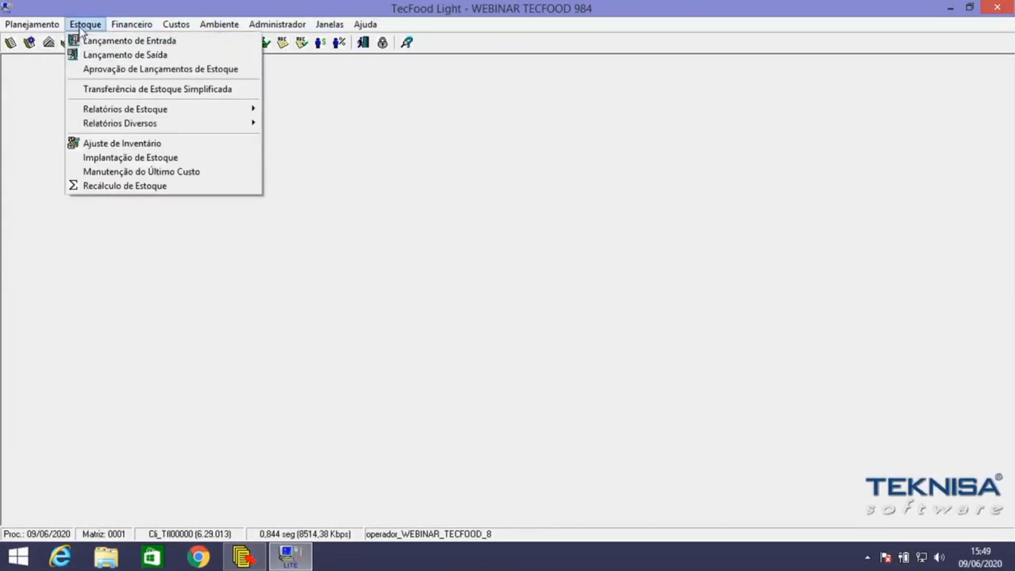
pyautogui.moveTo(225, 129)
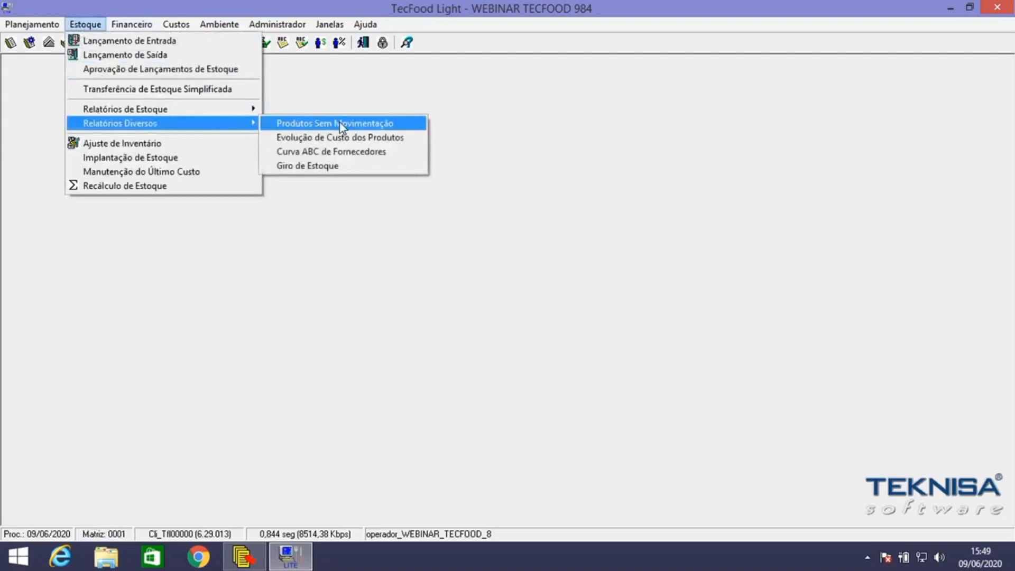
pyautogui.click(370, 154)
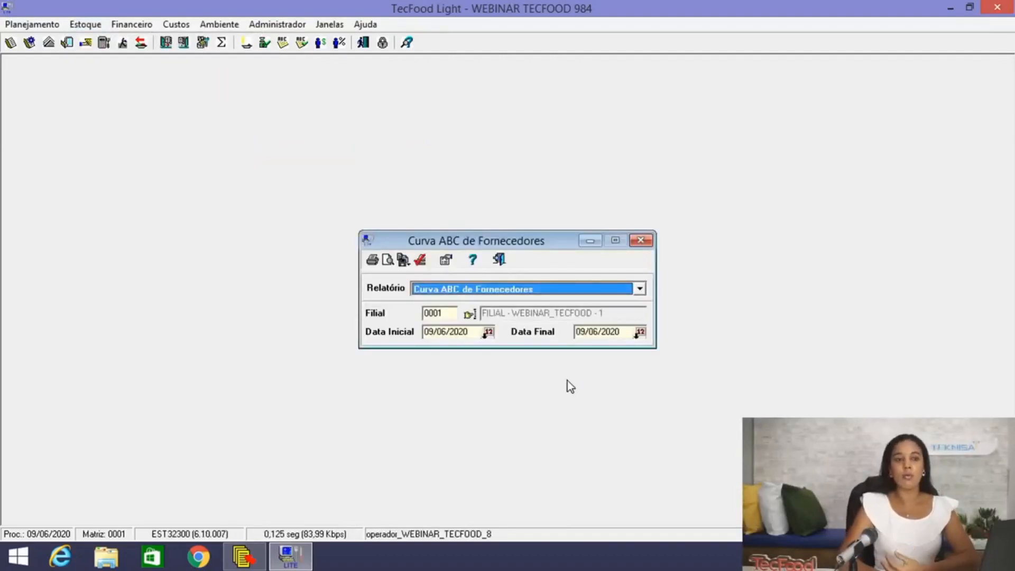
pyautogui.click(426, 332)
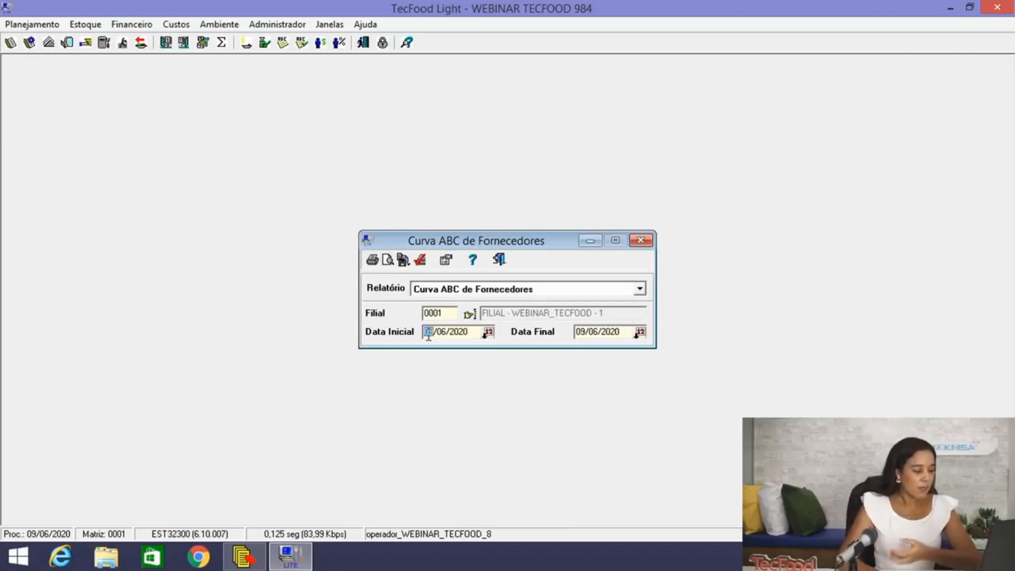
pyautogui.write('0105')
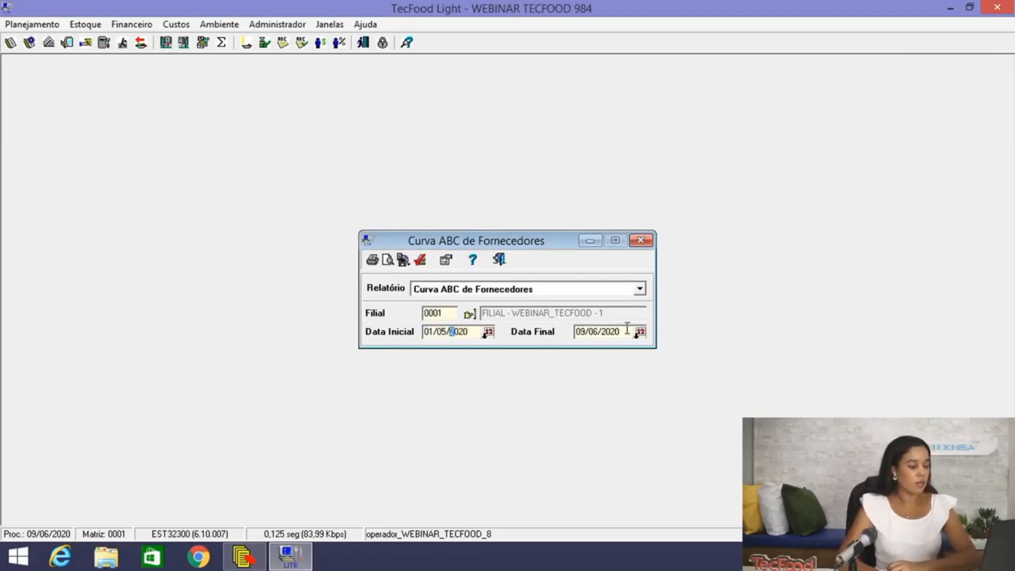
# Preview the Curva ABC de Fornecedores report, review each supplier's total value and percentage, and close the report.
pyautogui.click(388, 260)
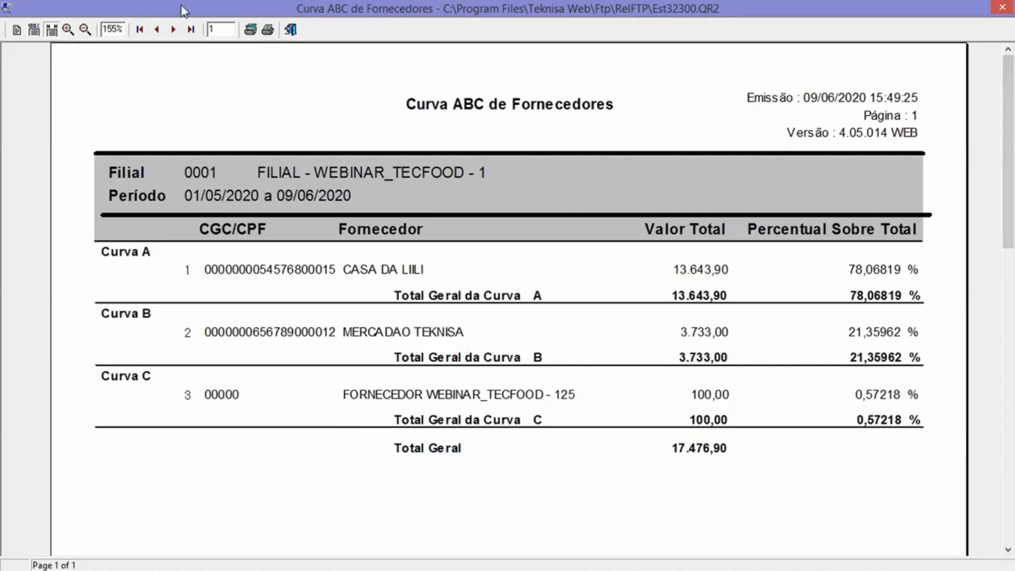
pyautogui.click(291, 30)
pyautogui.click(496, 260)
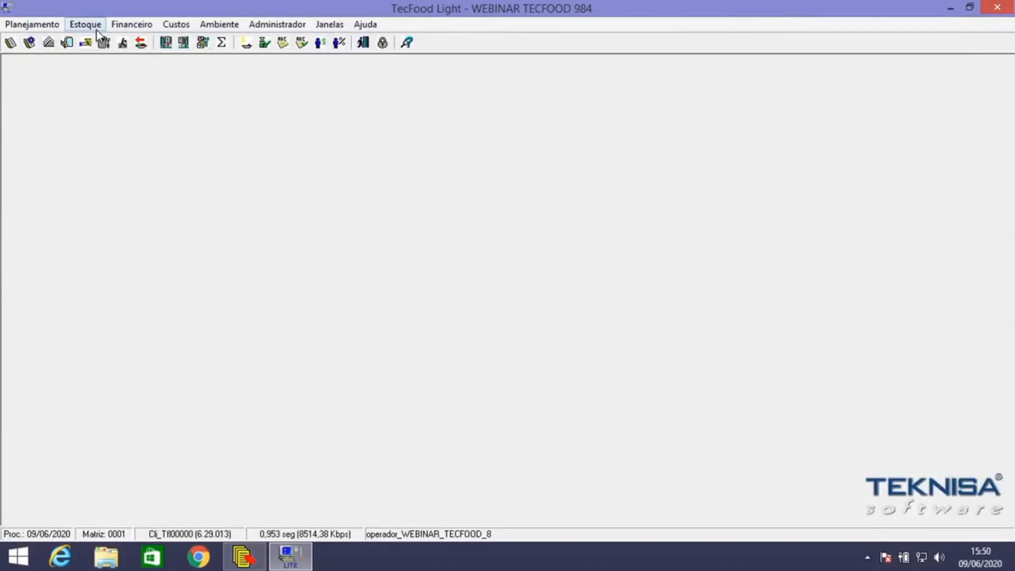